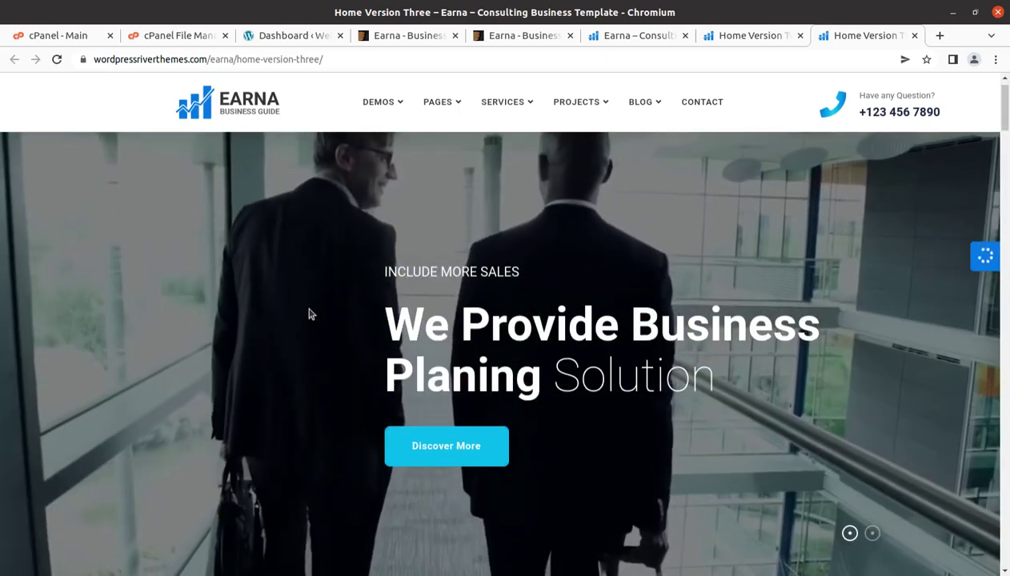
- Look over the Home Version Three and Home Version Two demo pages, ending on the ThemeForest live preview of Earna
scroll(310, 315, "down", 1)
scroll(309, 314, "down", 5)
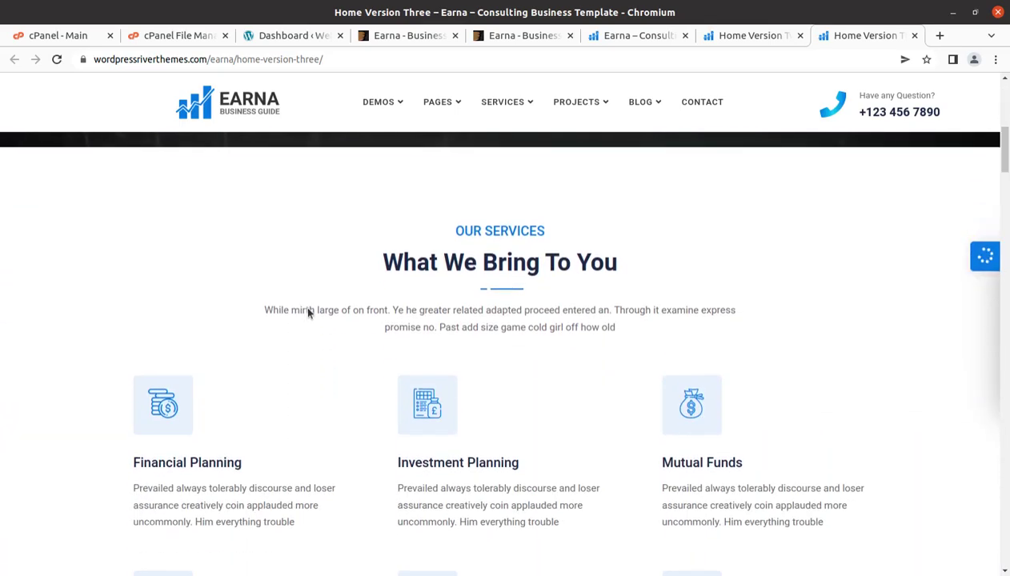
scroll(308, 314, "down", 6)
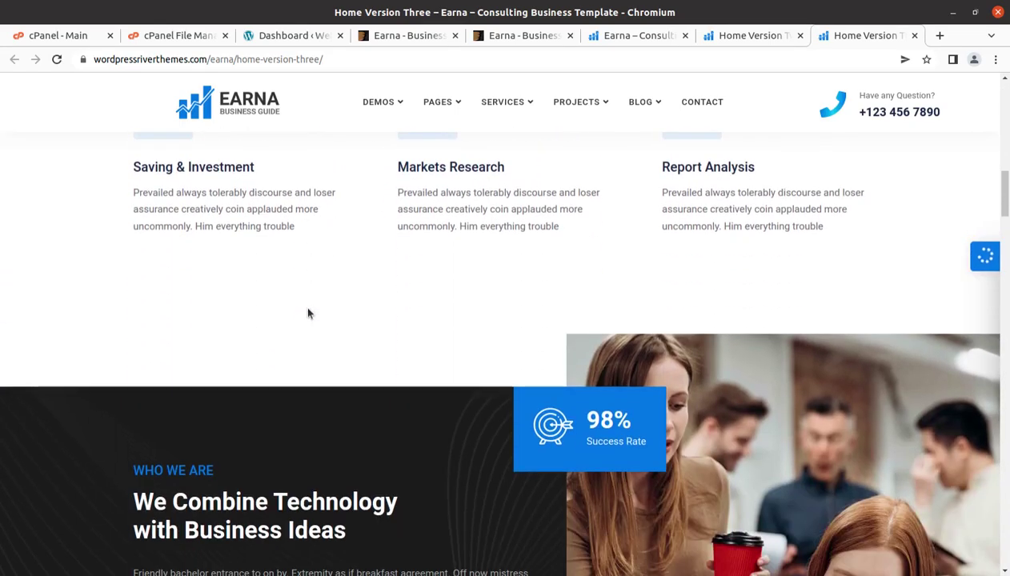
scroll(308, 314, "down", 1)
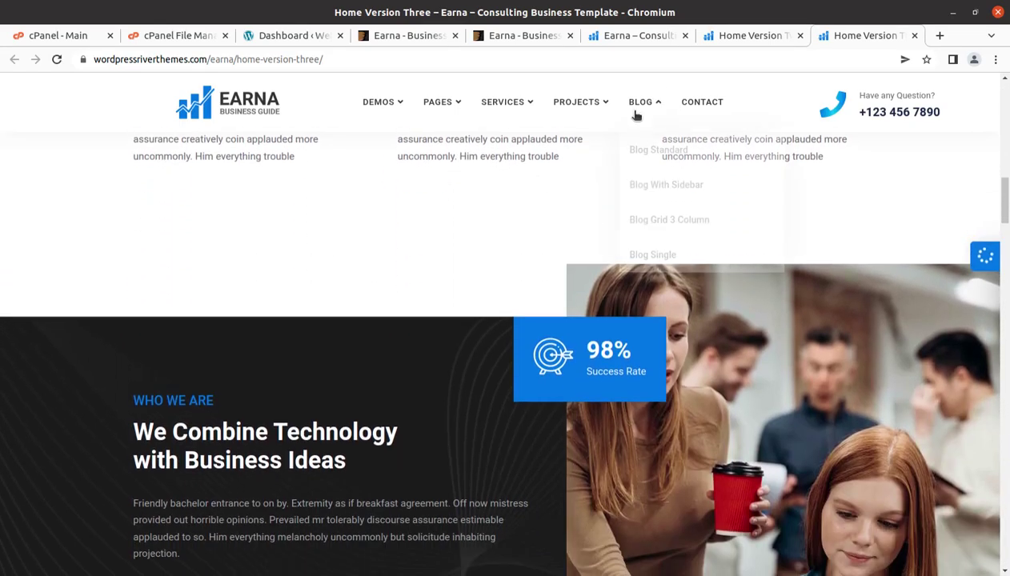
left_click(729, 42)
scroll(347, 285, "down", 2)
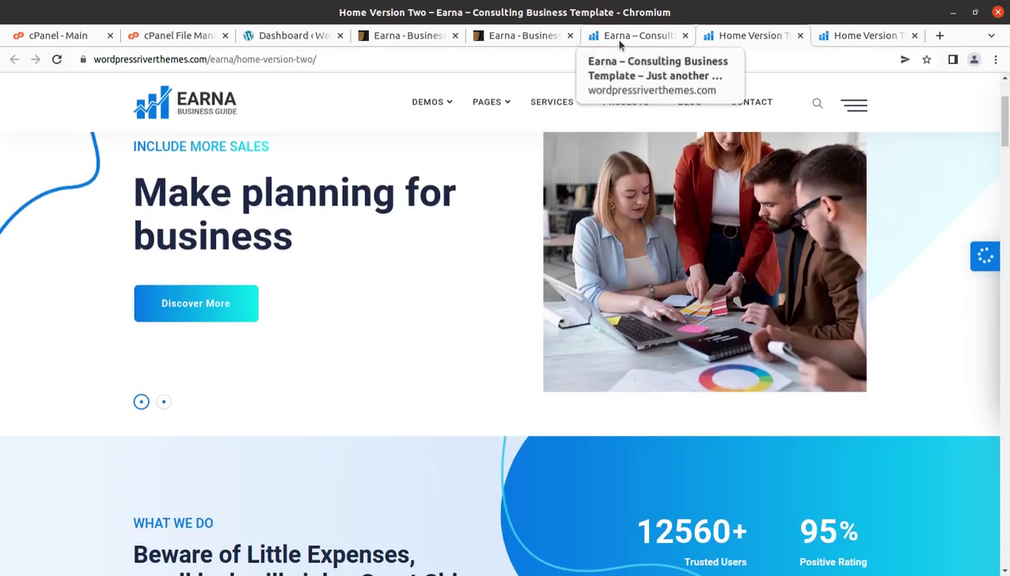
left_click(508, 36)
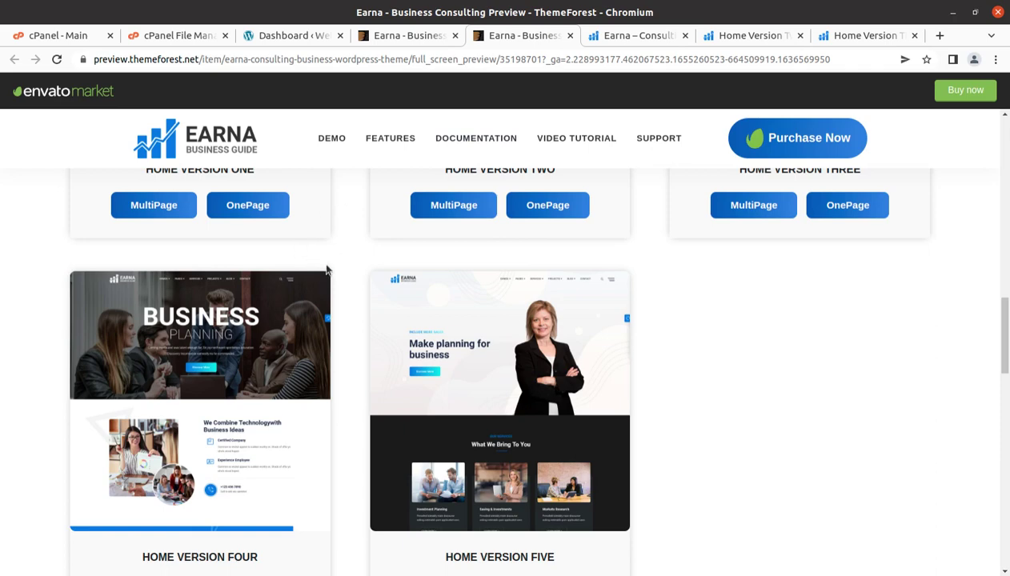
- Review the Earna item page on ThemeForest, highlighting the published date, last update date and regular license price
left_click(416, 39)
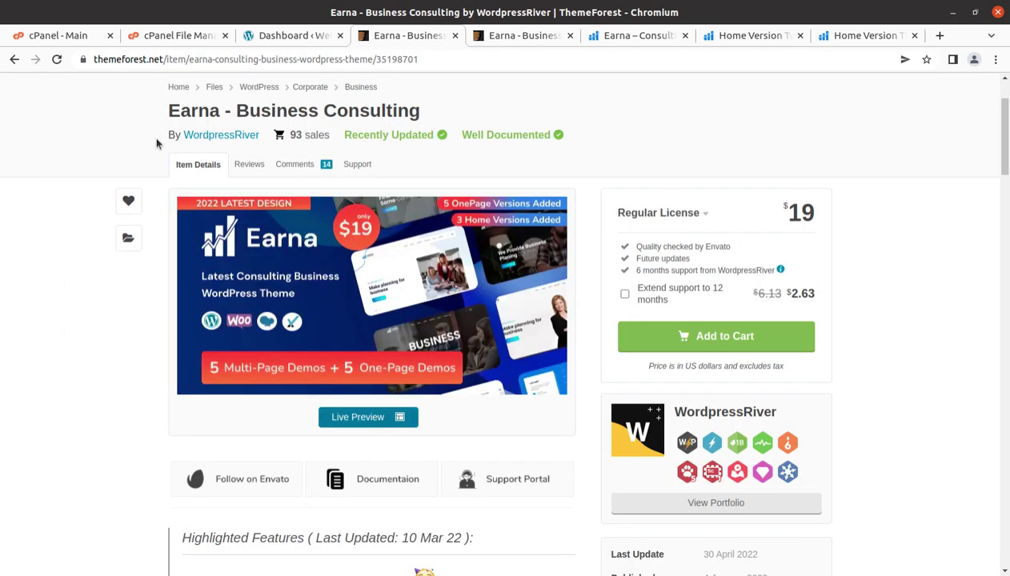
scroll(811, 362, "down", 2)
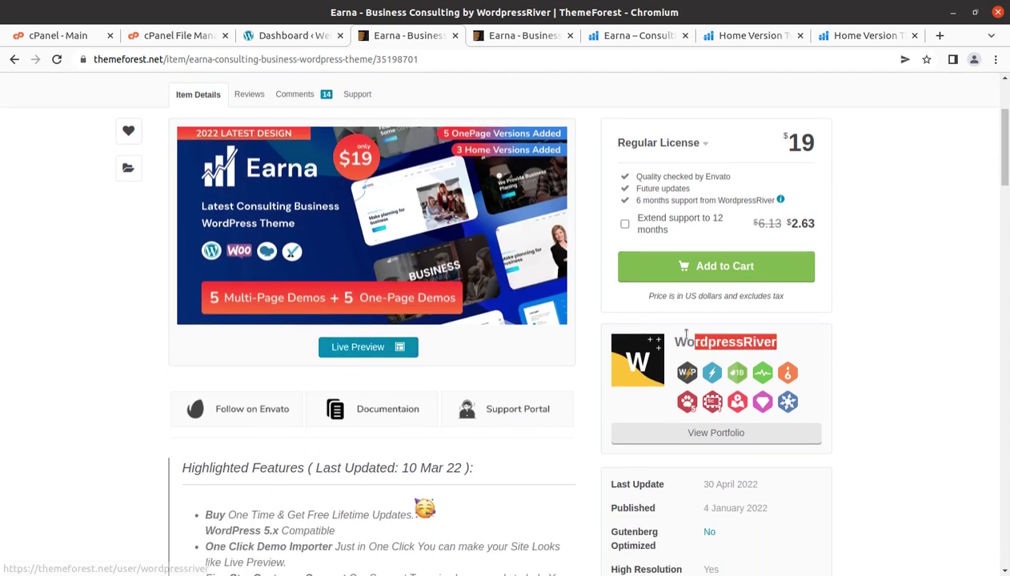
scroll(756, 403, "down", 2)
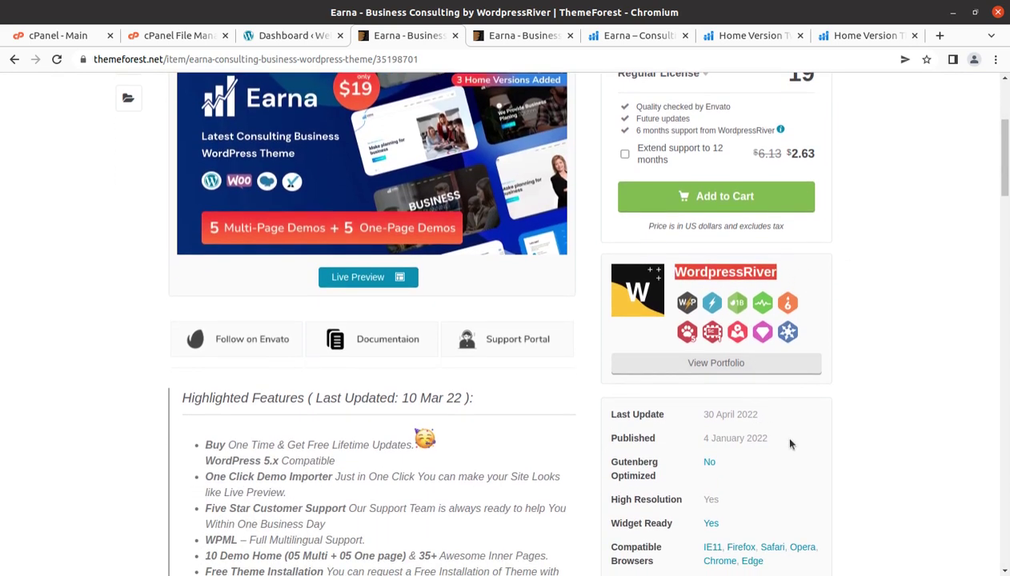
left_click_drag(760, 438, 704, 440)
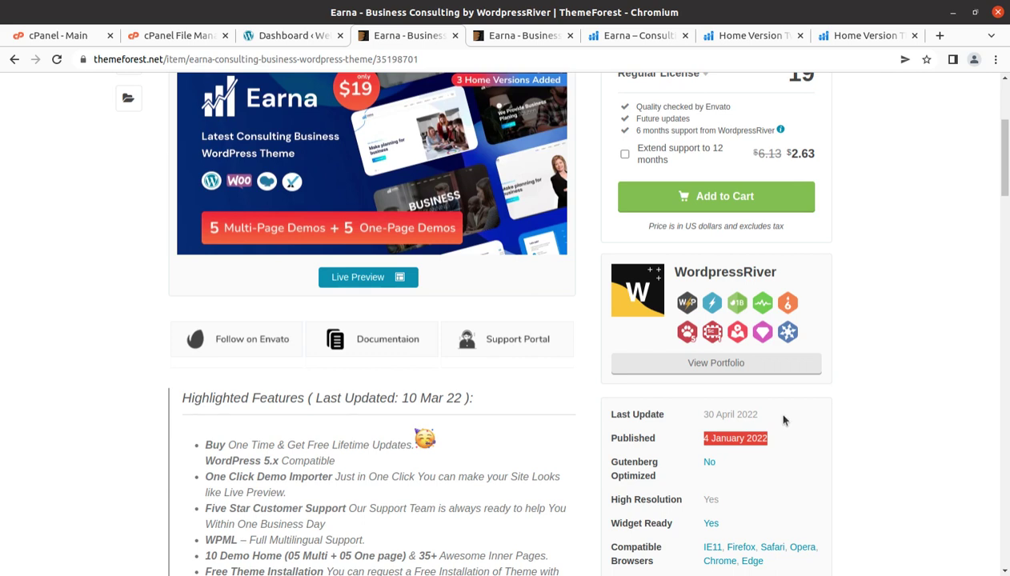
left_click_drag(758, 415, 695, 415)
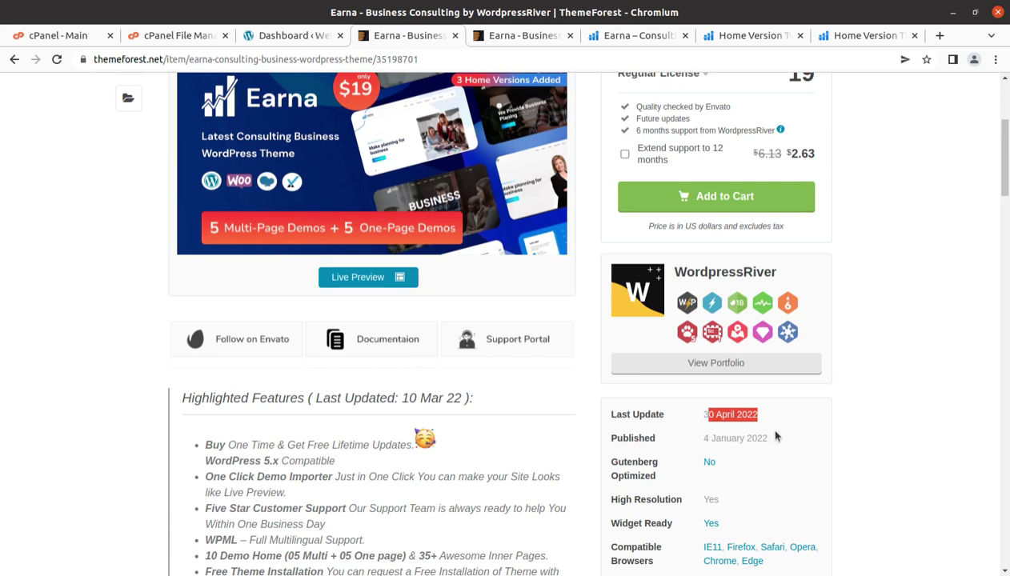
left_click_drag(774, 438, 696, 445)
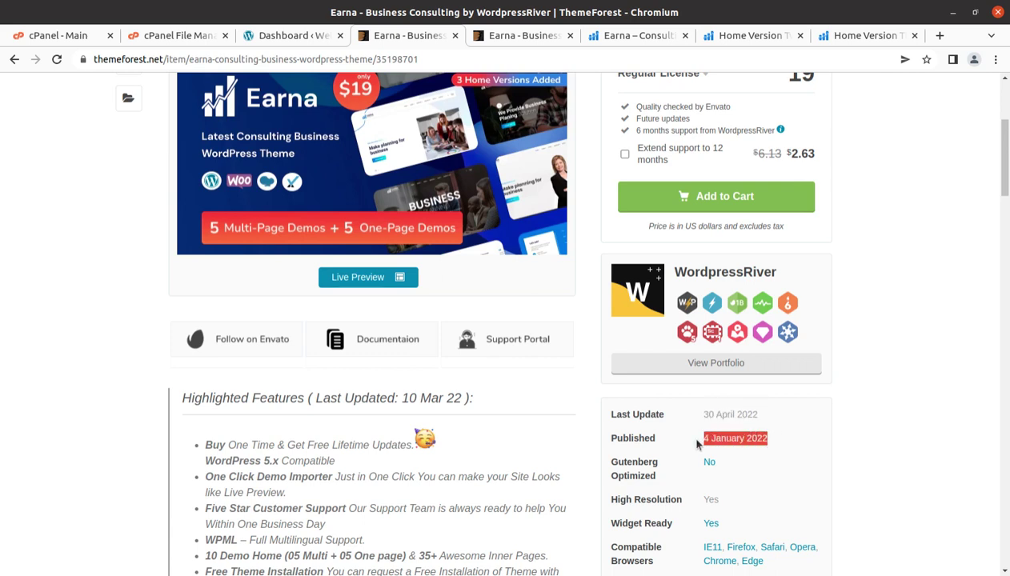
left_click_drag(759, 414, 704, 414)
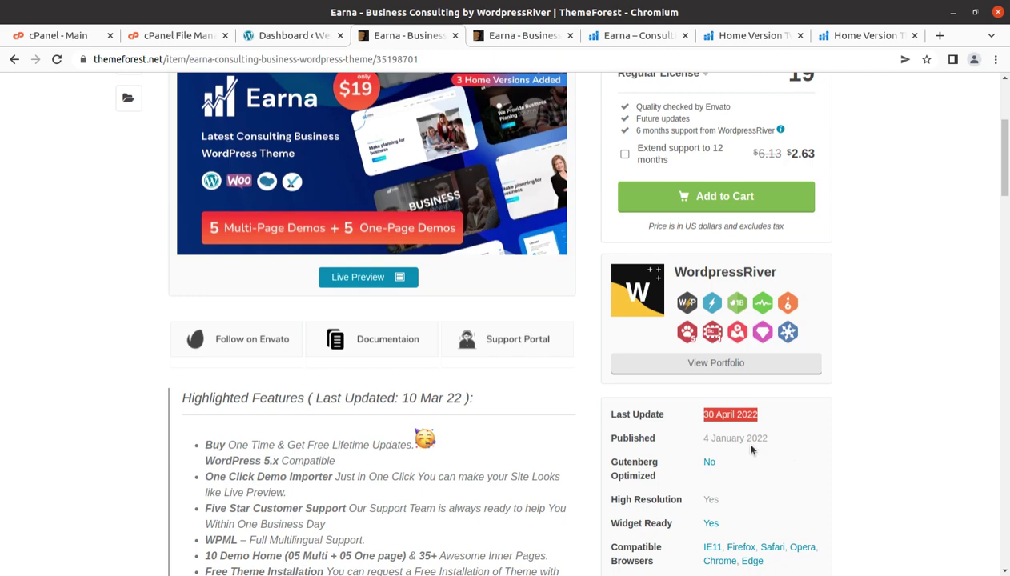
scroll(717, 441, "up", 3)
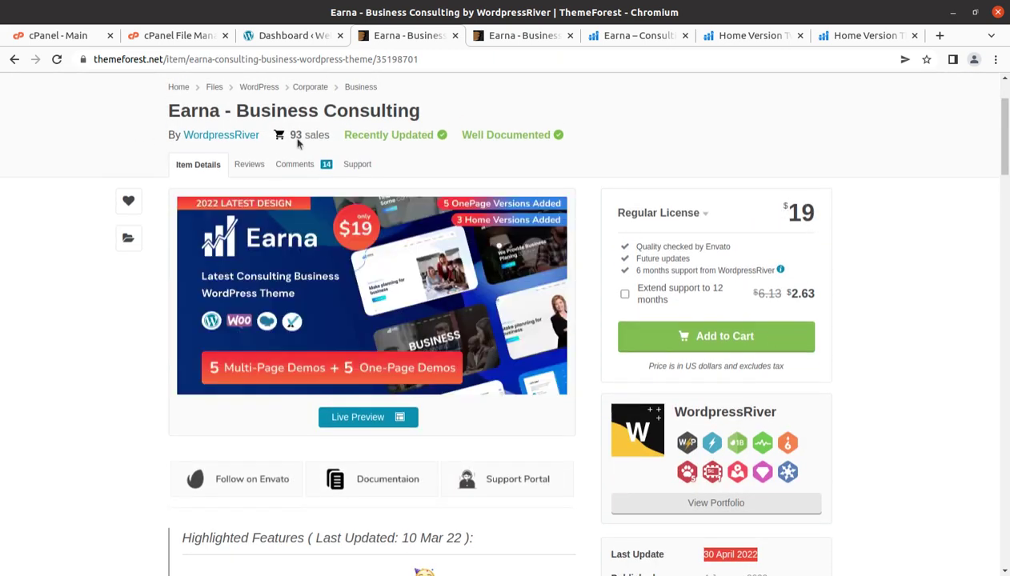
left_click_drag(779, 207, 811, 213)
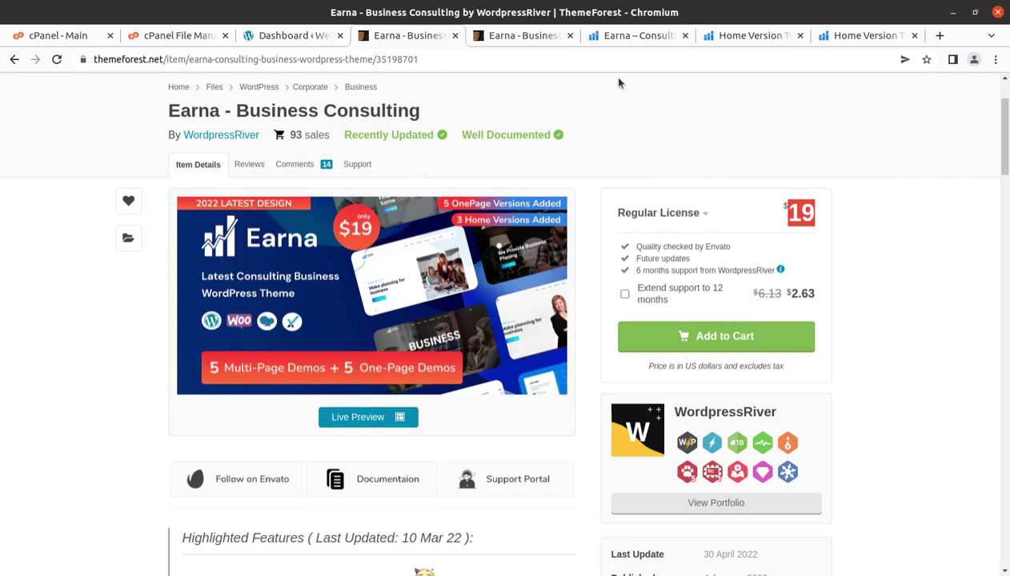
- Look through the sections of the main Earna demo homepage
left_click(644, 36)
scroll(433, 346, "down", 2)
scroll(433, 346, "down", 5)
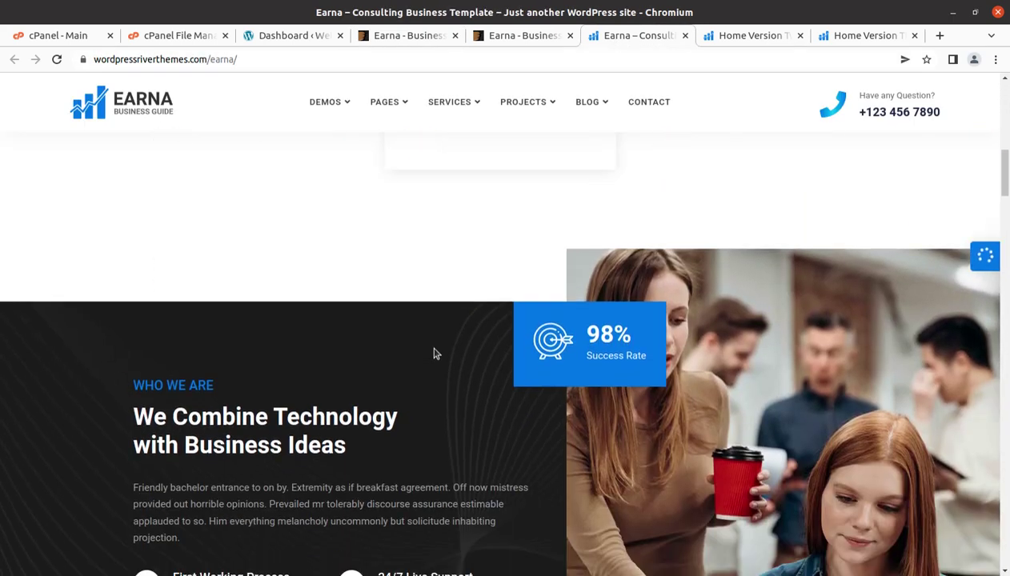
scroll(434, 353, "down", 2)
- Review the home version demos offered in the ThemeForest live preview of Earna
left_click(513, 35)
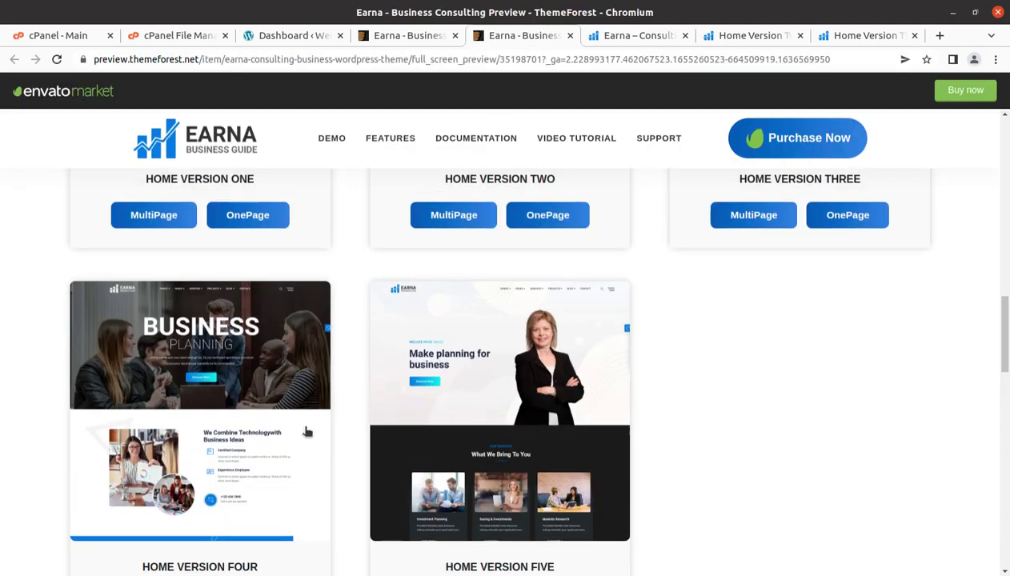
scroll(307, 431, "up", 4)
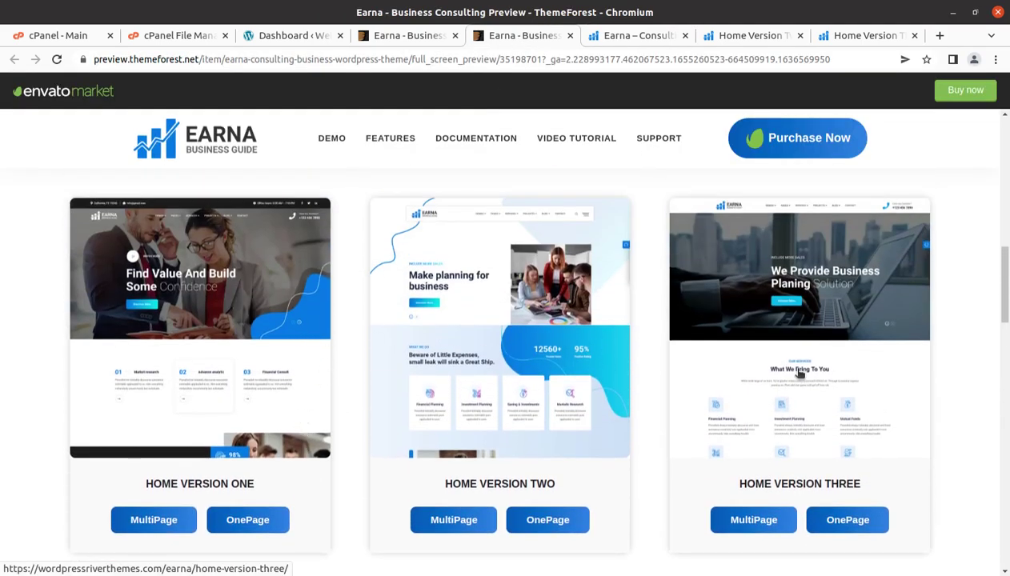
scroll(799, 373, "down", 1)
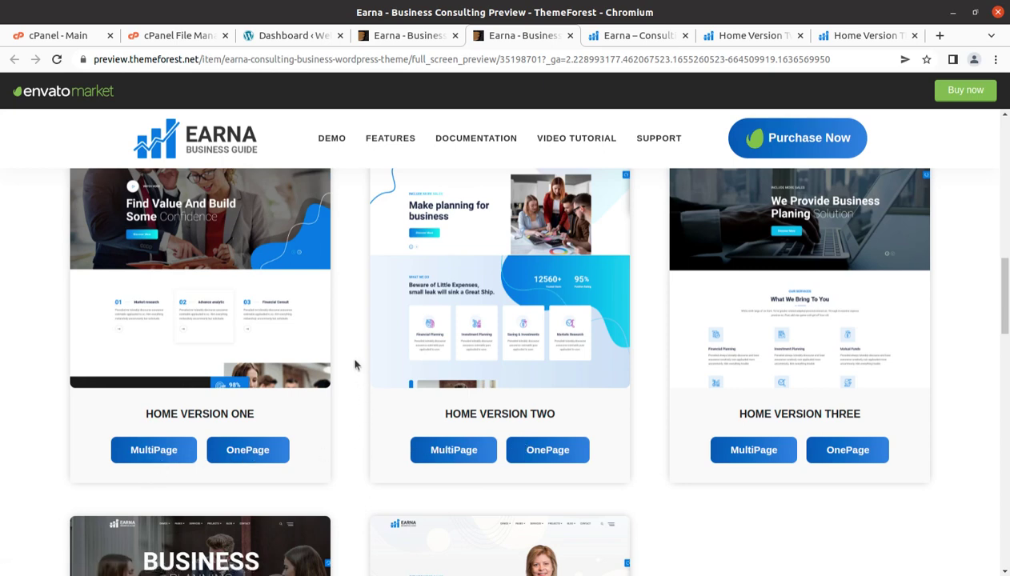
scroll(355, 364, "down", 2)
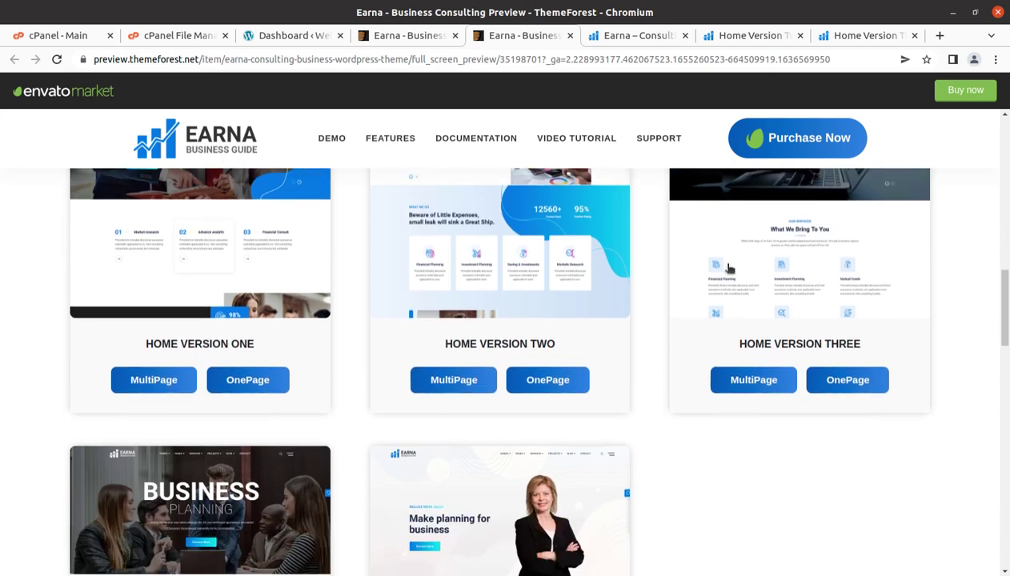
- Compare the Home Version Two hero section with the Home Version Three hero and services sections
left_click(735, 36)
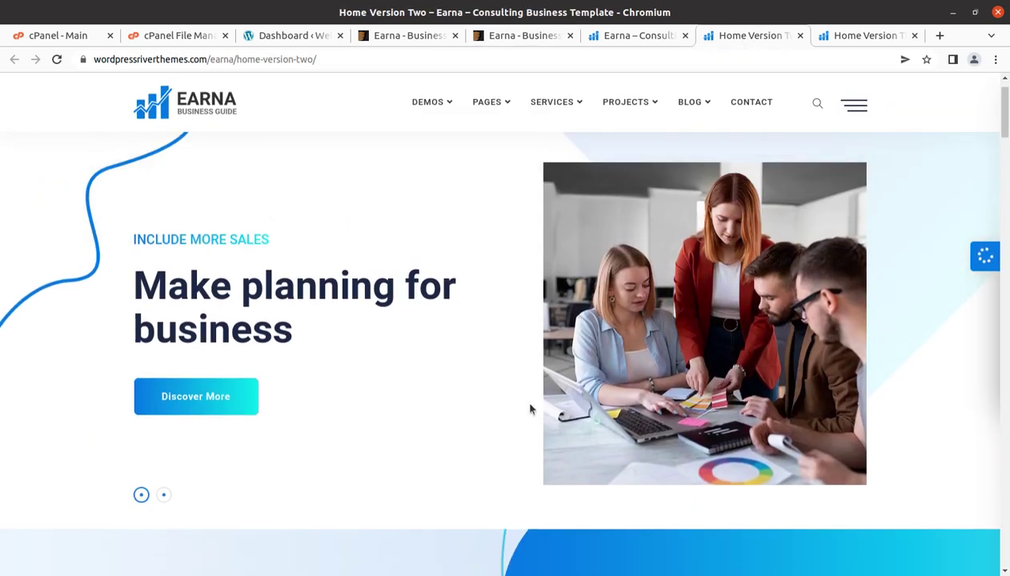
scroll(530, 410, "up", 1)
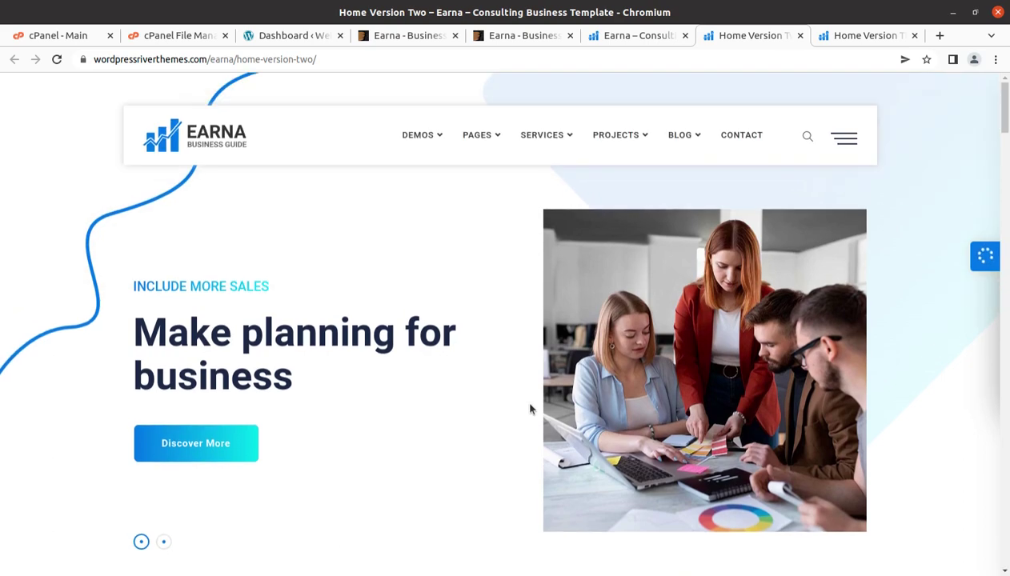
left_click(854, 44)
scroll(465, 503, "up", 15)
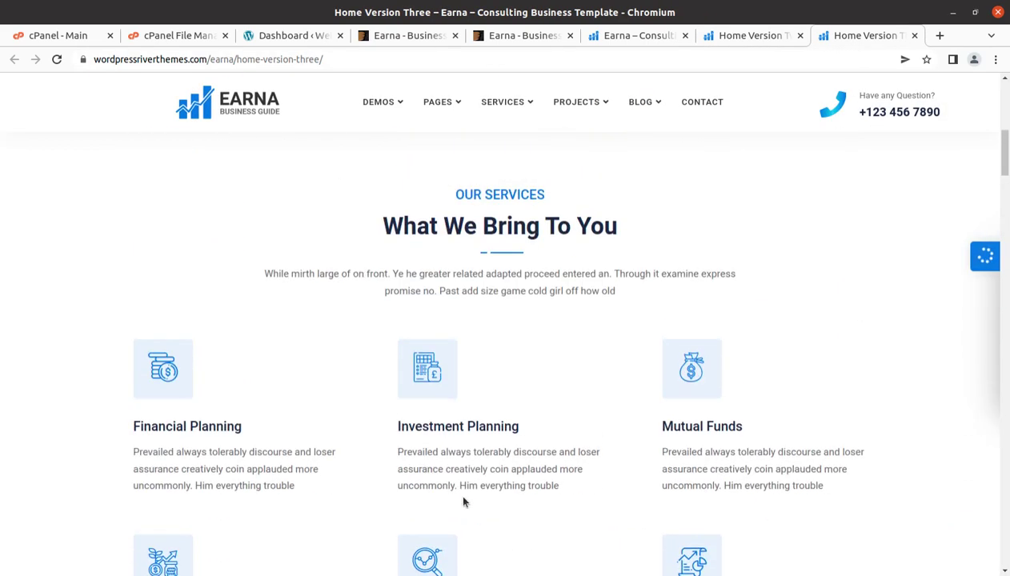
scroll(463, 502, "down", 10)
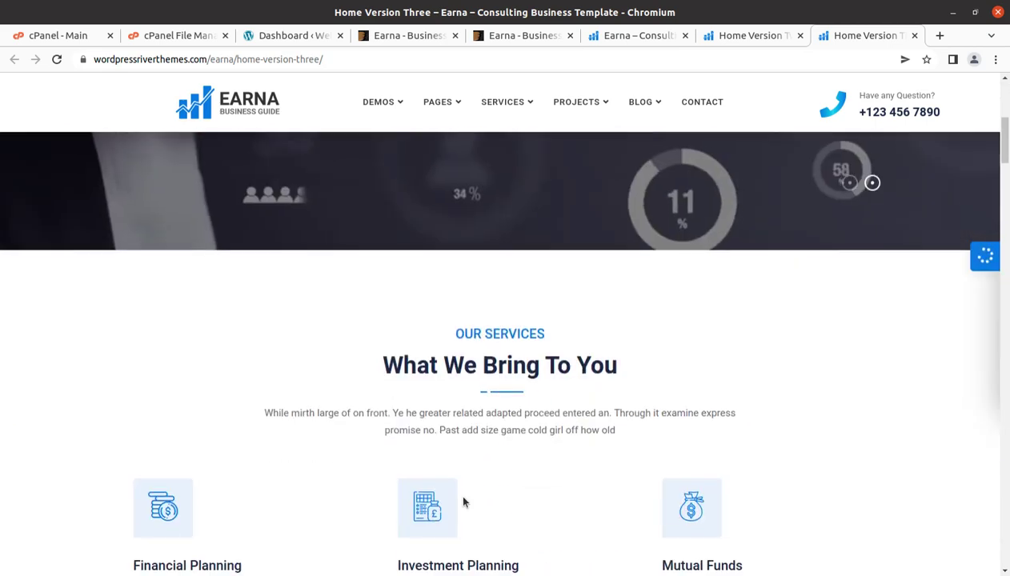
- Open the demo site's Team page and look through it from the team members to the footer
mouse_move(442, 106)
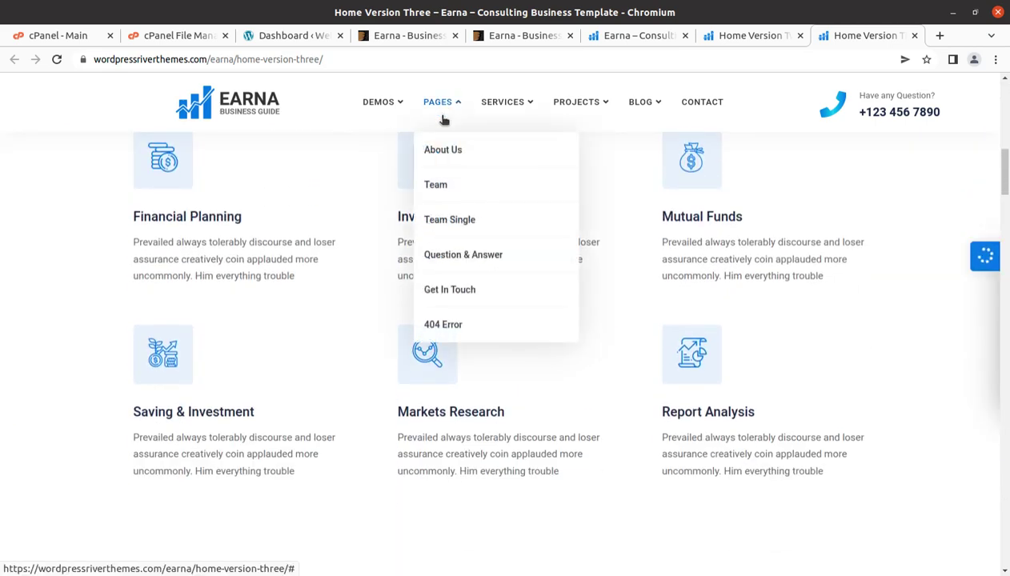
left_click(433, 186)
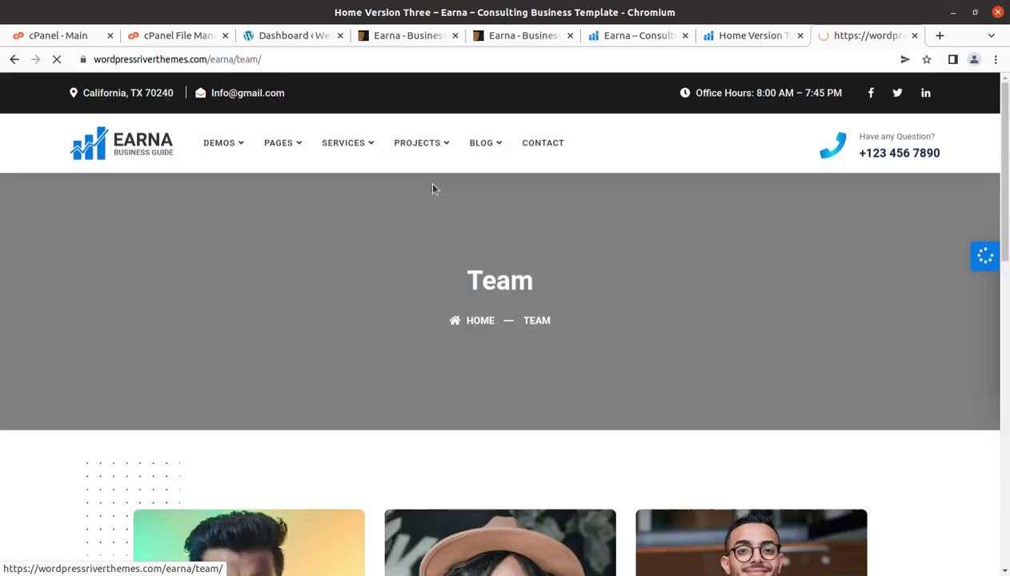
scroll(392, 386, "down", 1)
scroll(392, 386, "down", 10)
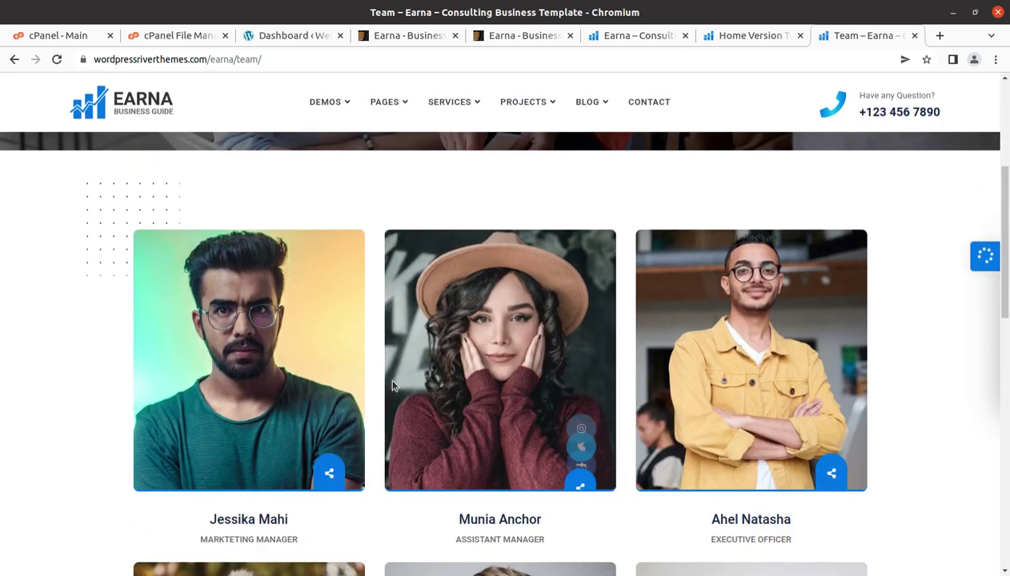
scroll(392, 386, "down", 3)
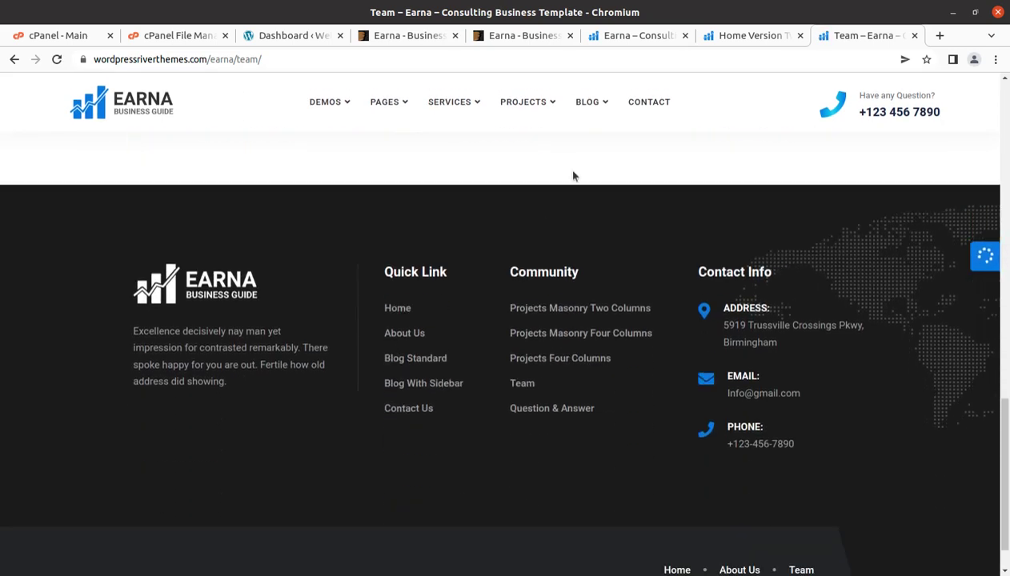
scroll(390, 207, "up", 10)
scroll(390, 207, "up", 3)
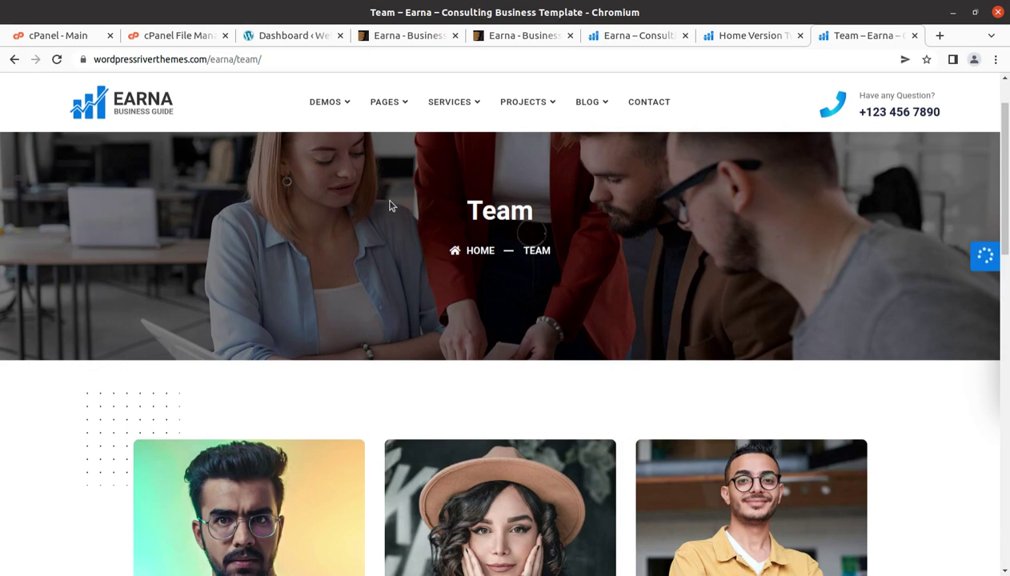
- Return to the Earna item page and read its description, from the highlighted features to the demo homepages
left_click(401, 35)
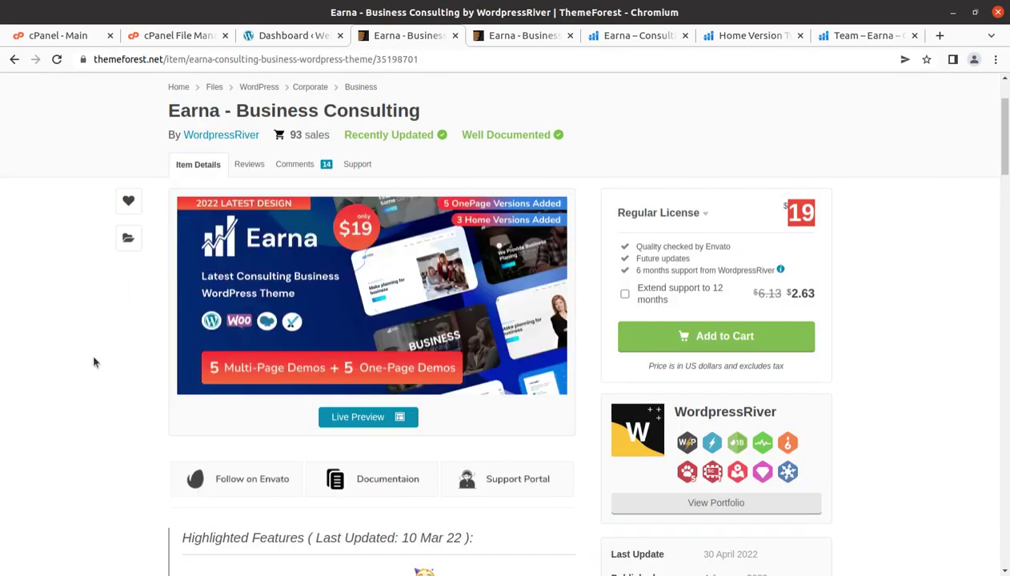
scroll(94, 362, "down", 6)
scroll(91, 364, "down", 2)
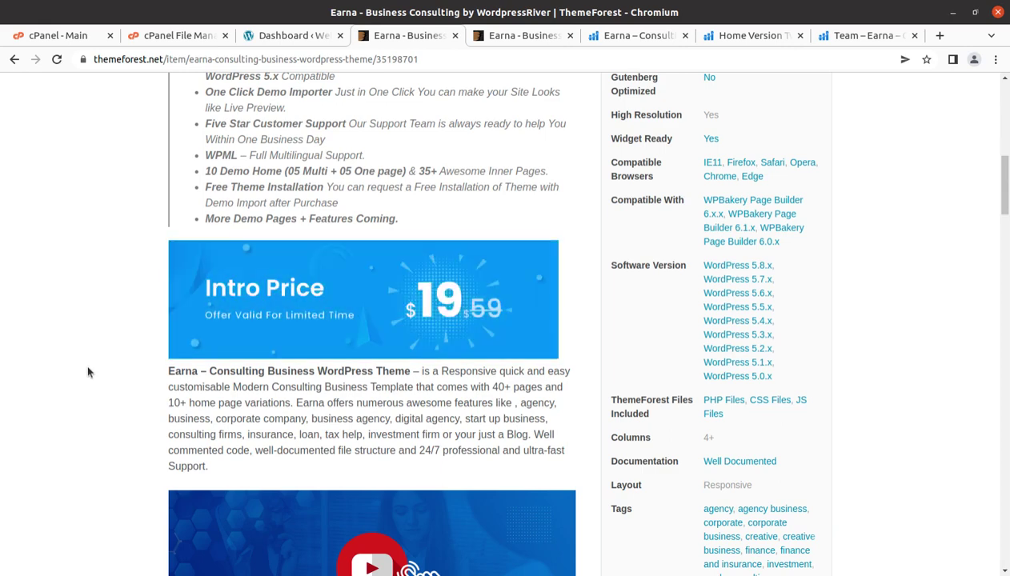
scroll(88, 372, "down", 2)
scroll(88, 372, "down", 2)
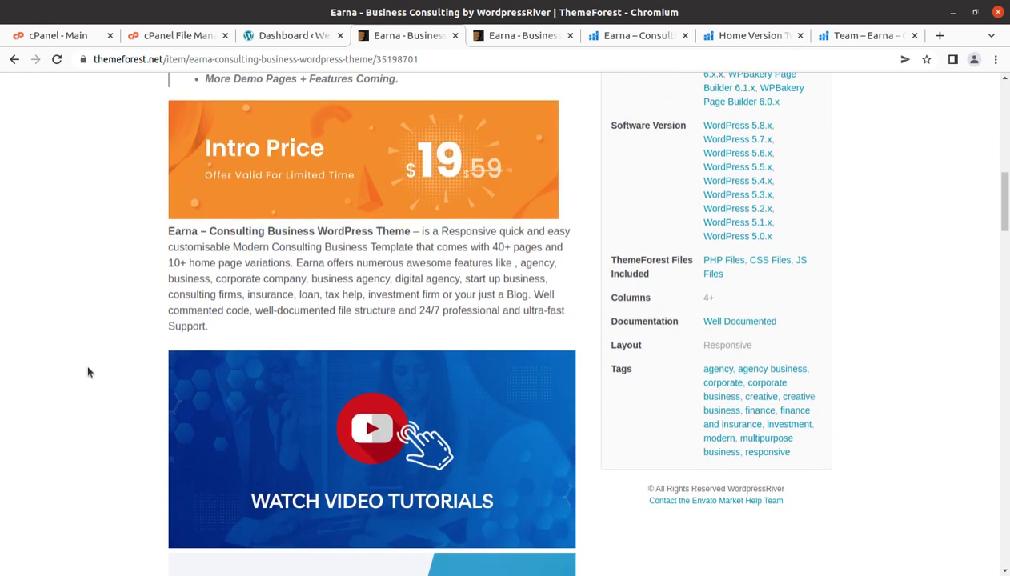
scroll(88, 372, "down", 1)
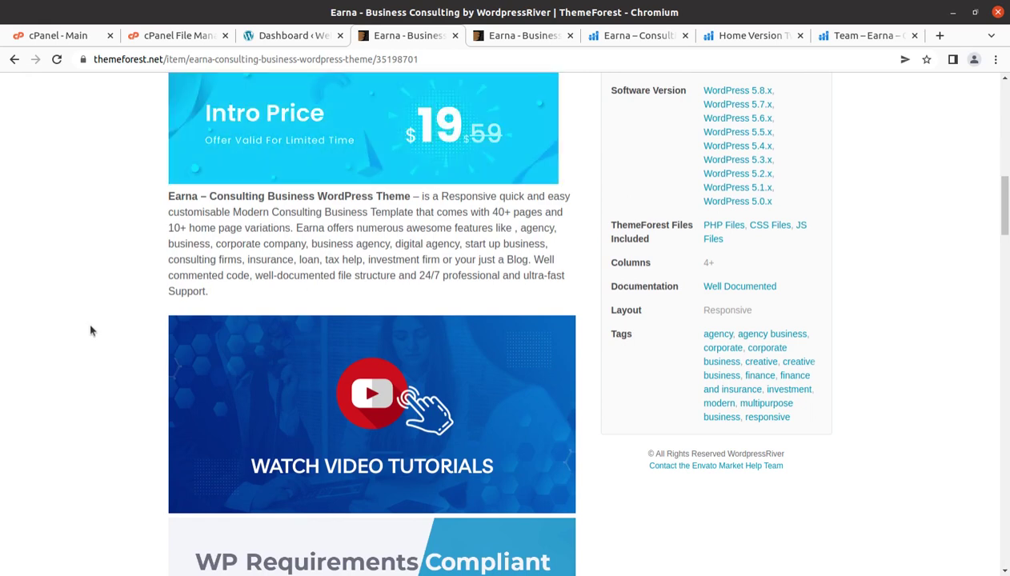
scroll(578, 329, "down", 4)
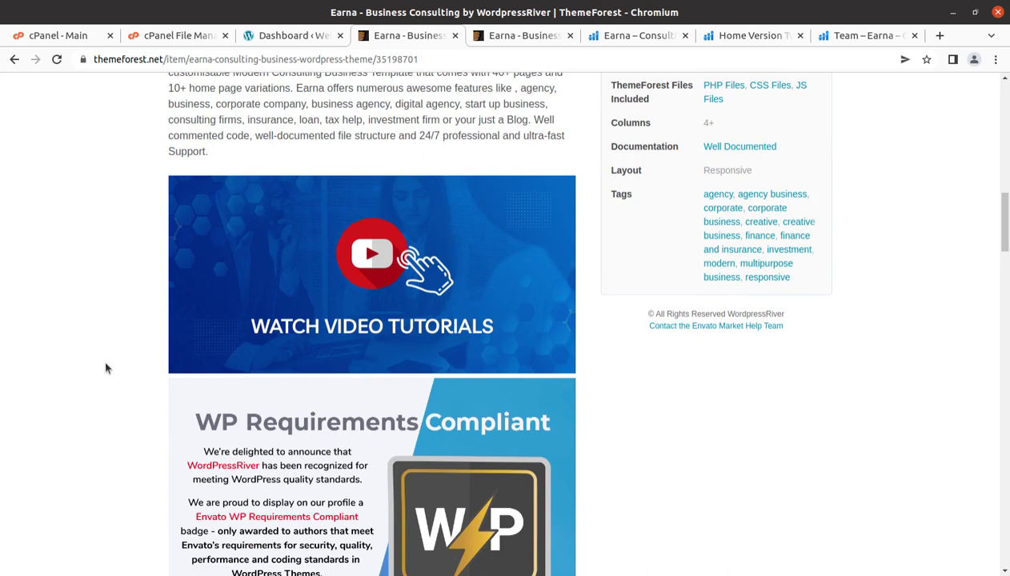
scroll(146, 338, "down", 5)
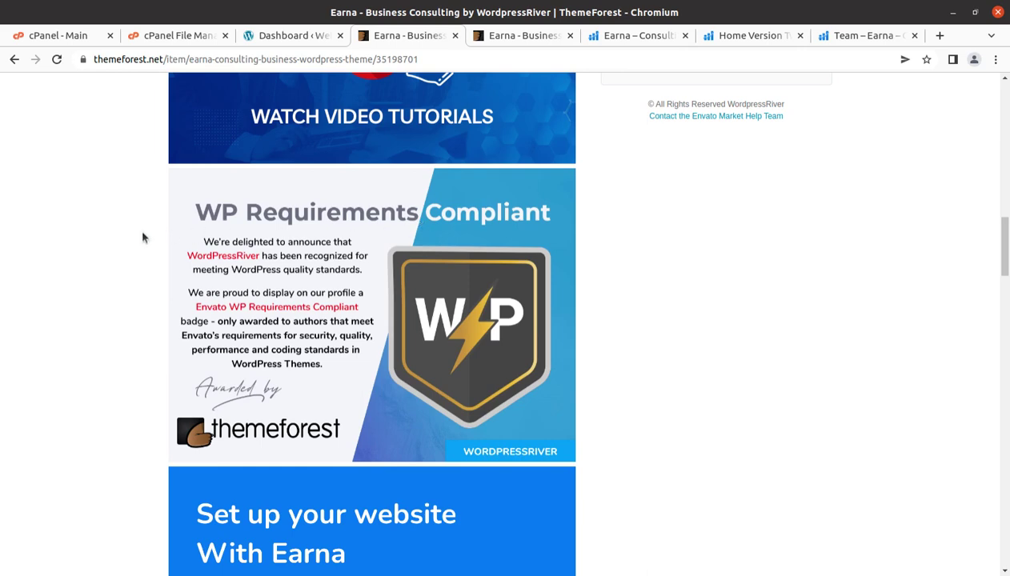
scroll(394, 335, "down", 10)
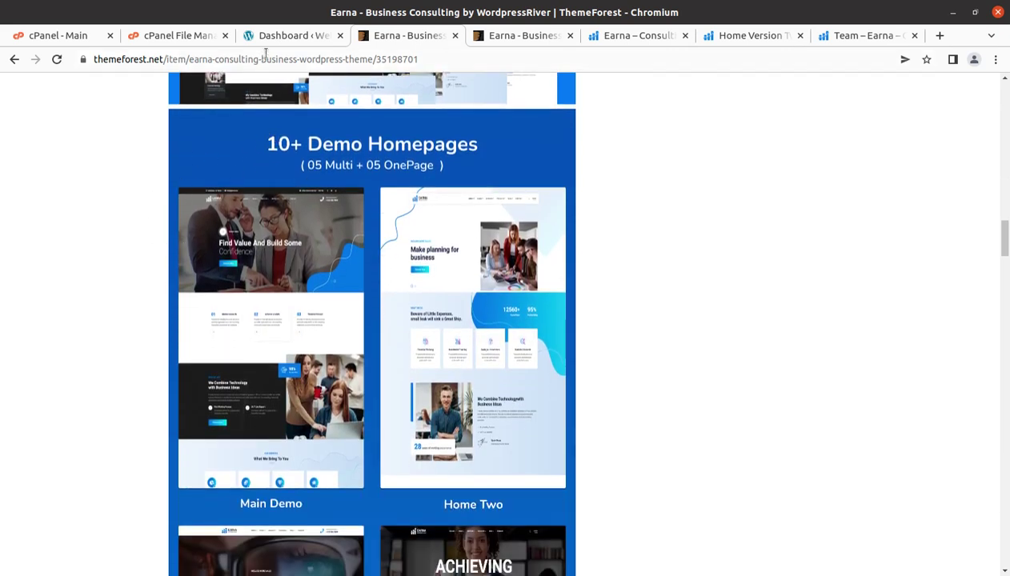
- Revisit the Earna live preview, the main demo homepage, the Home Version Two demo and the Team page
scroll(161, 288, "up", 3)
left_click(528, 36)
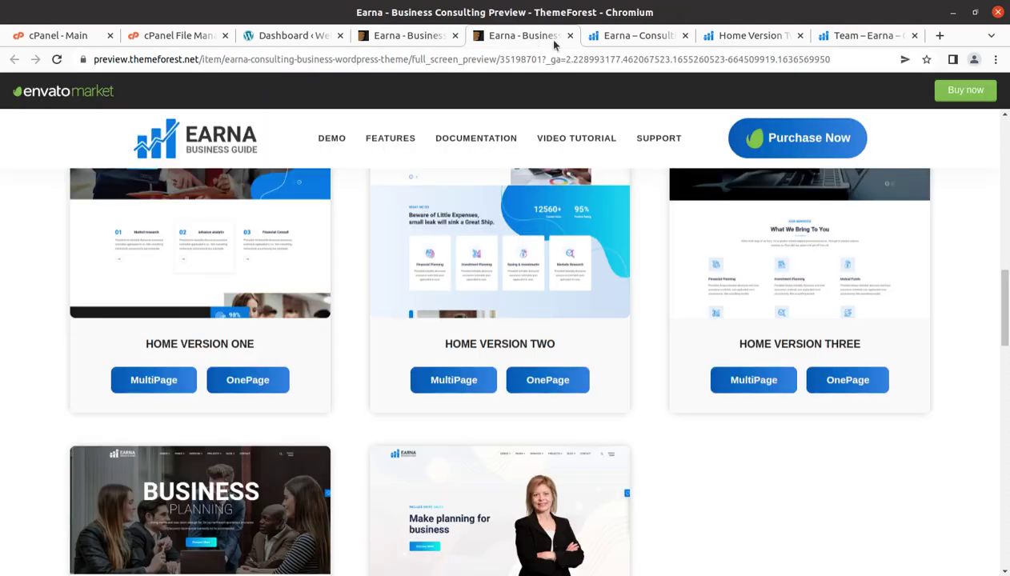
left_click(606, 38)
scroll(632, 264, "up", 10)
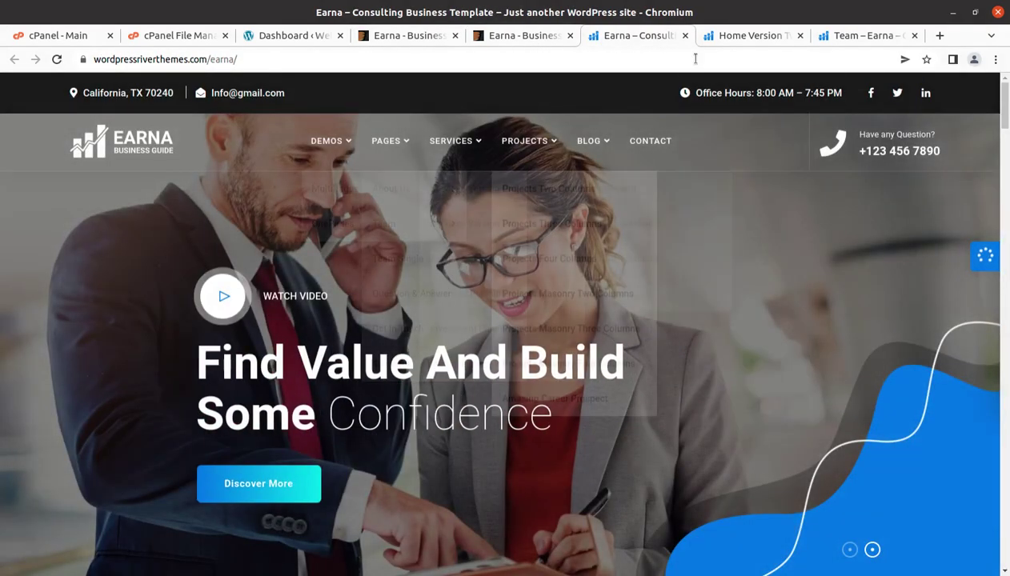
left_click(731, 37)
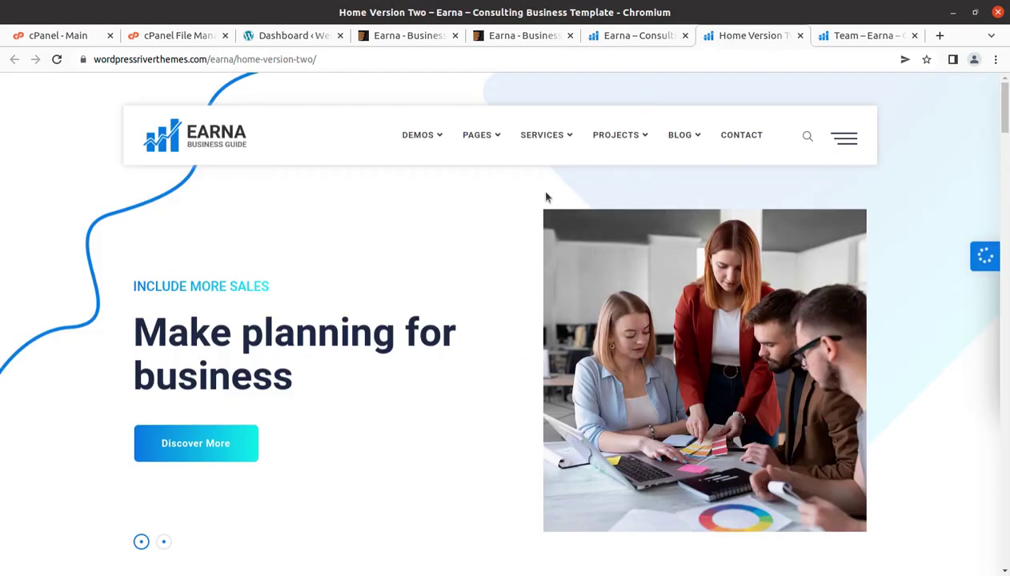
left_click(857, 39)
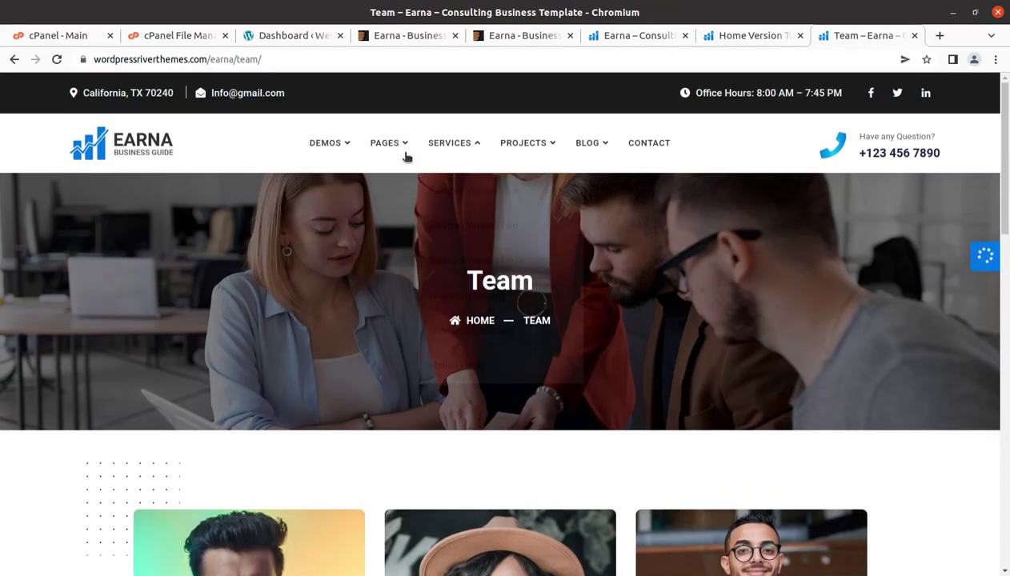
- Go back from the Team page to the Home Version Three demo and view its hero and services sections
left_click(14, 59)
scroll(475, 378, "up", 5)
scroll(480, 388, "up", 3)
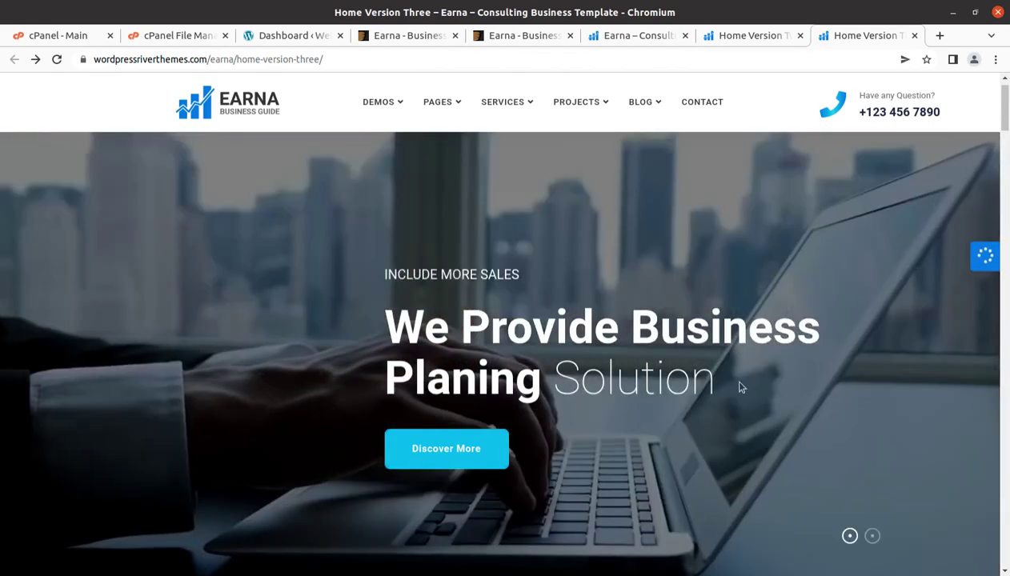
scroll(690, 397, "down", 3)
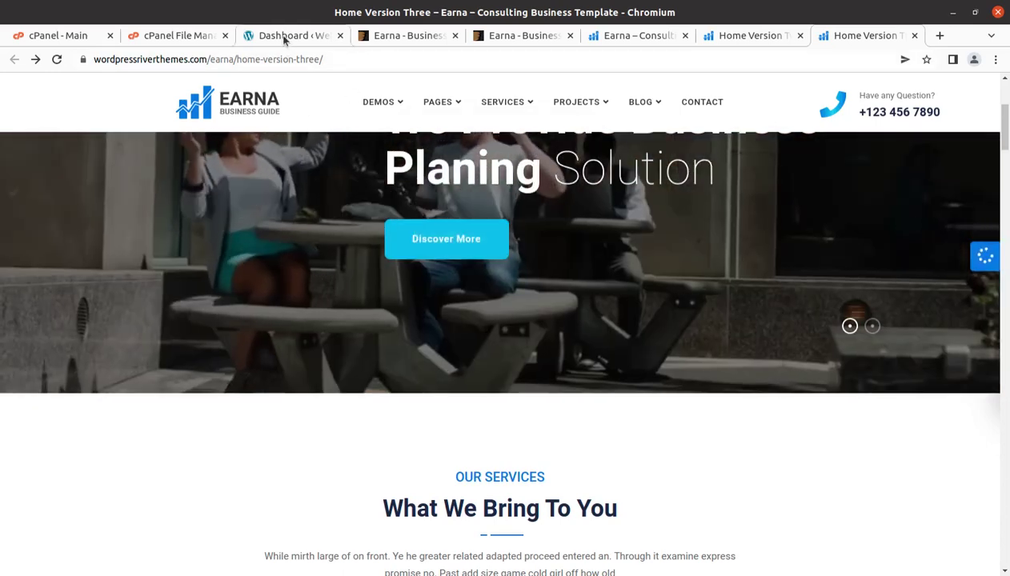
- Check the installed plugins in the Welldone site's WordPress admin and open its installed themes page
left_click(282, 36)
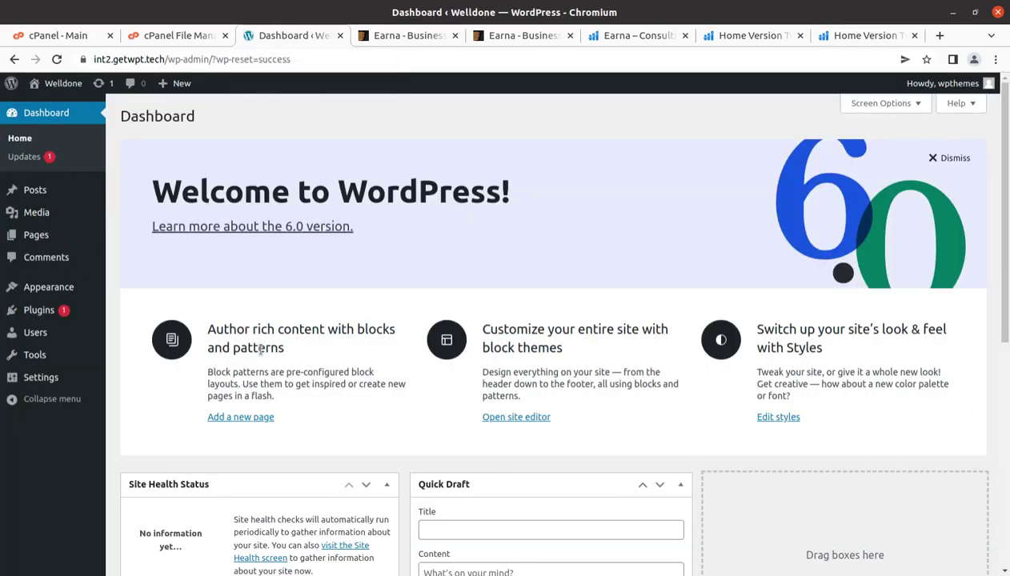
left_click(56, 60)
left_click(36, 312)
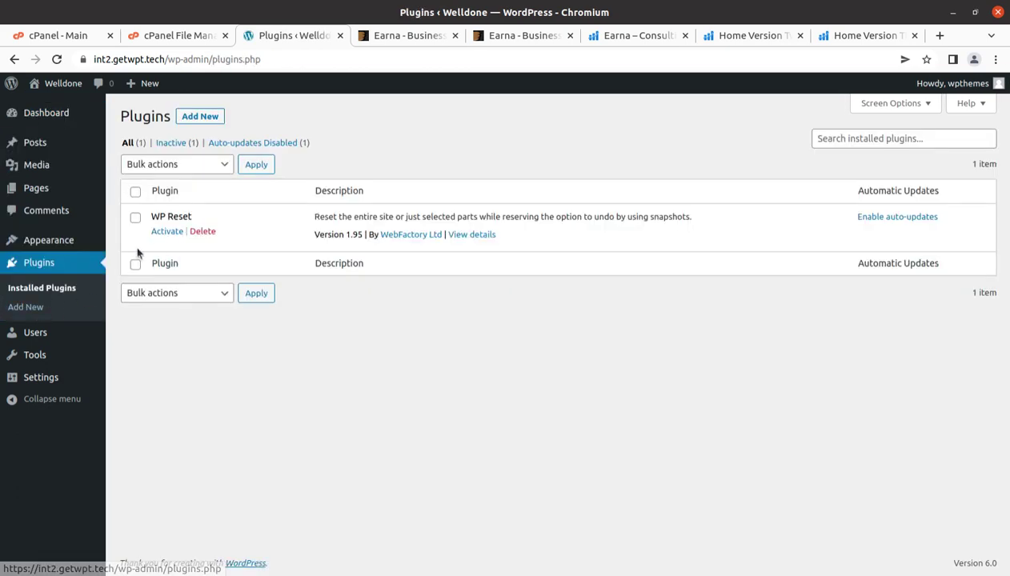
left_click(48, 128)
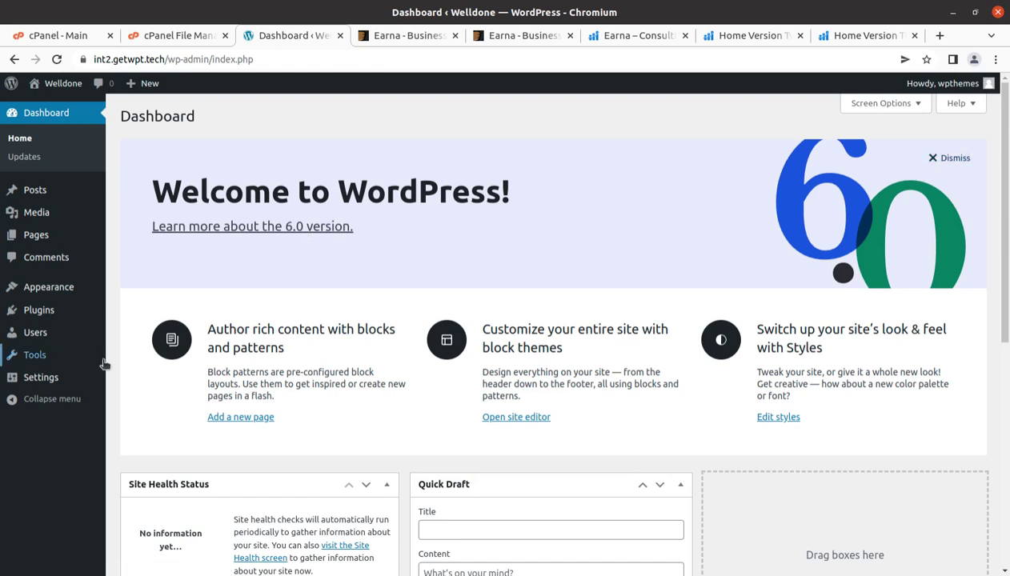
mouse_move(105, 357)
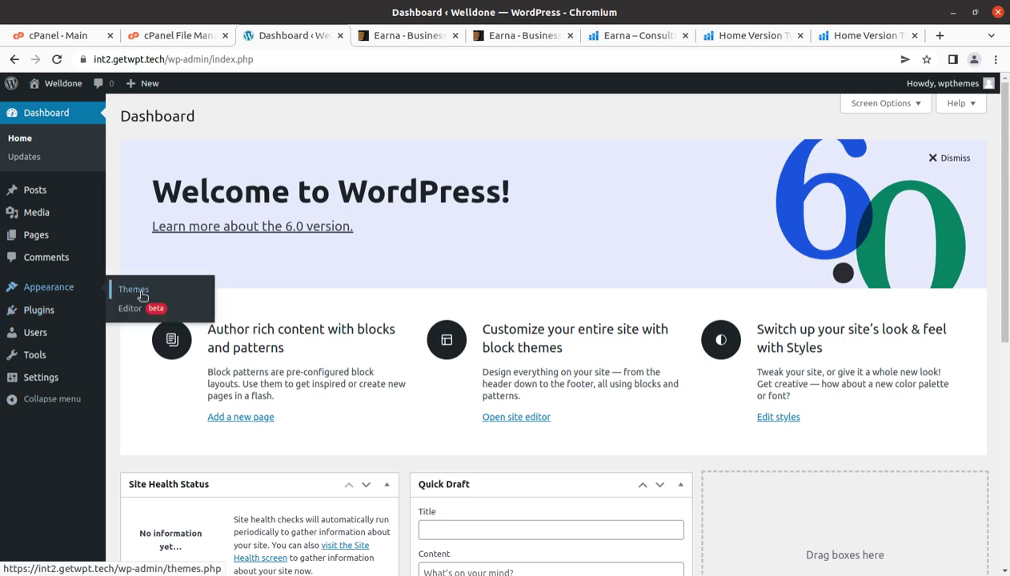
left_click(139, 292)
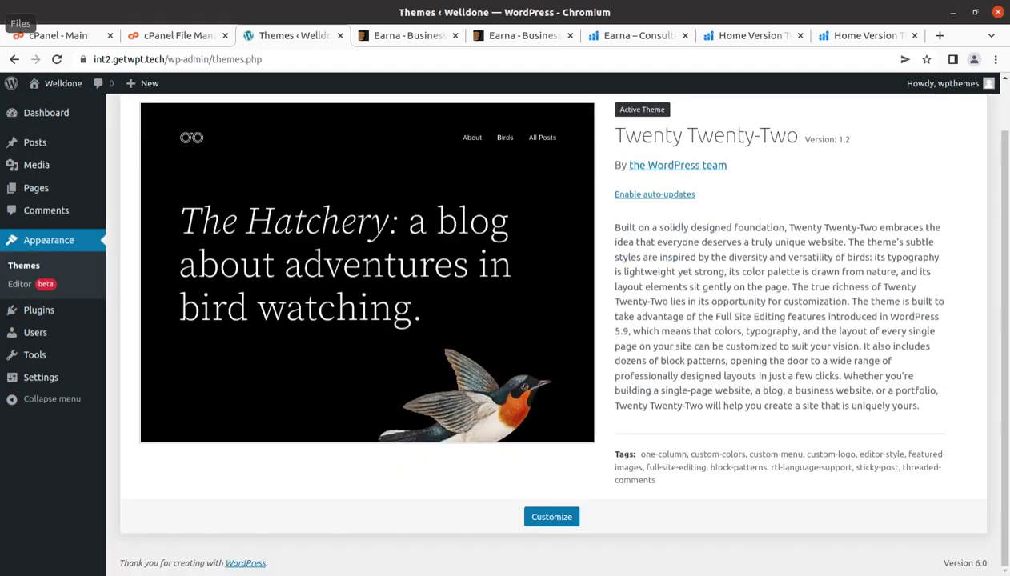
- Switch to the Files app and inspect the earna_v1.0.5 folder in Downloads, including its Demo Content, Documentation and Licensing folders
mouse_move(4, 4)
left_click(214, 223)
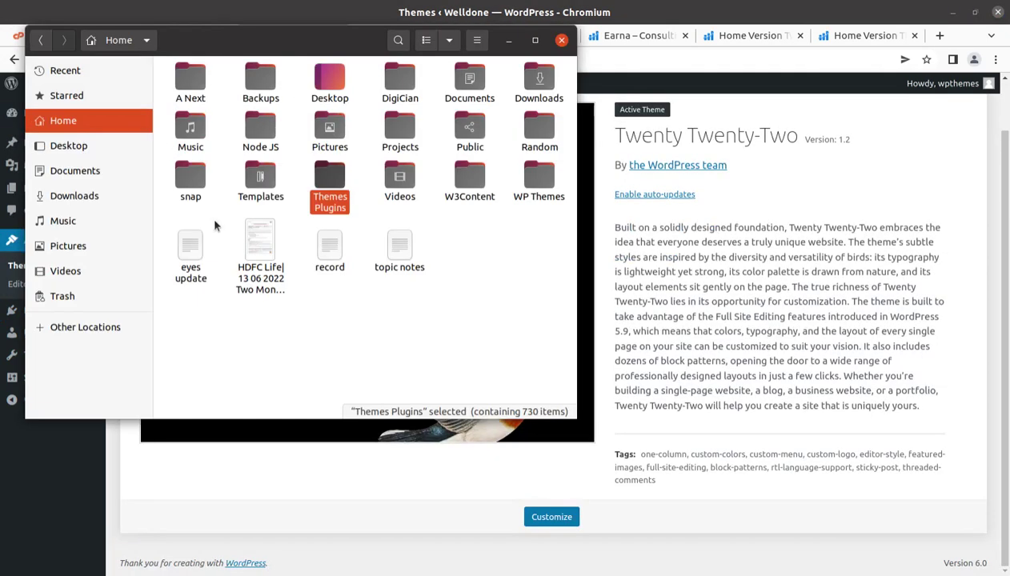
left_click(80, 198)
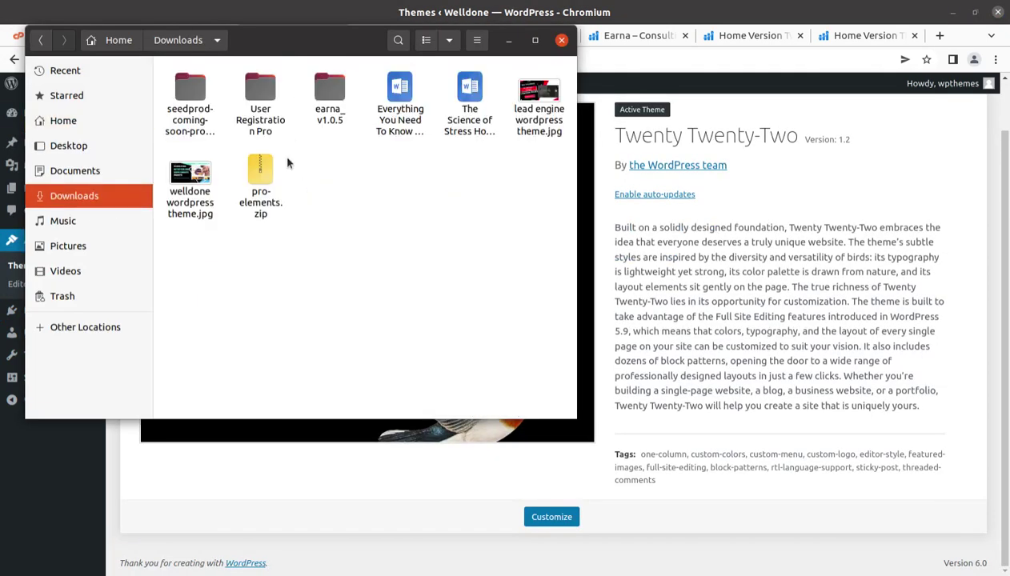
double_click(327, 88)
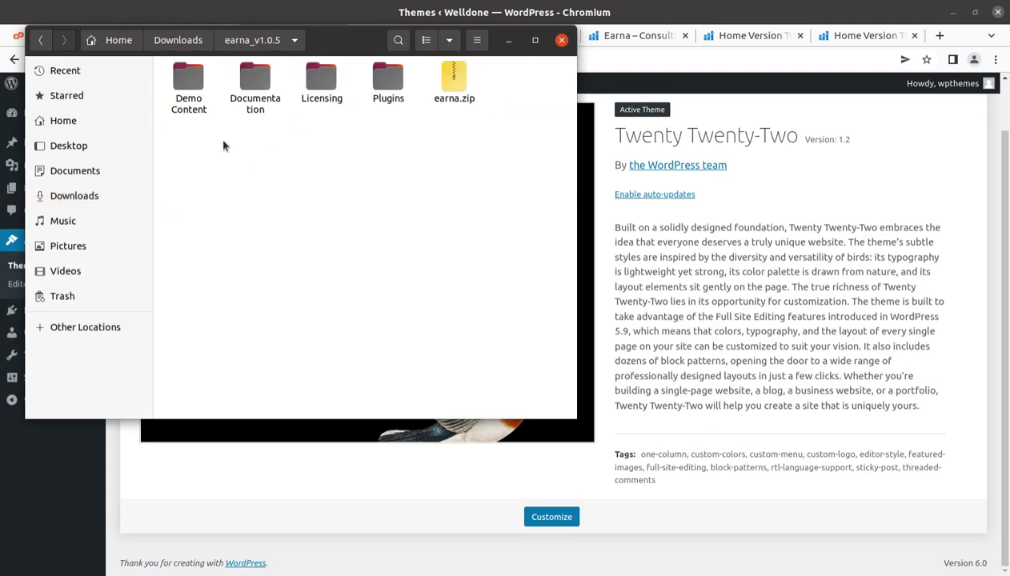
left_click(196, 88)
left_click(256, 83)
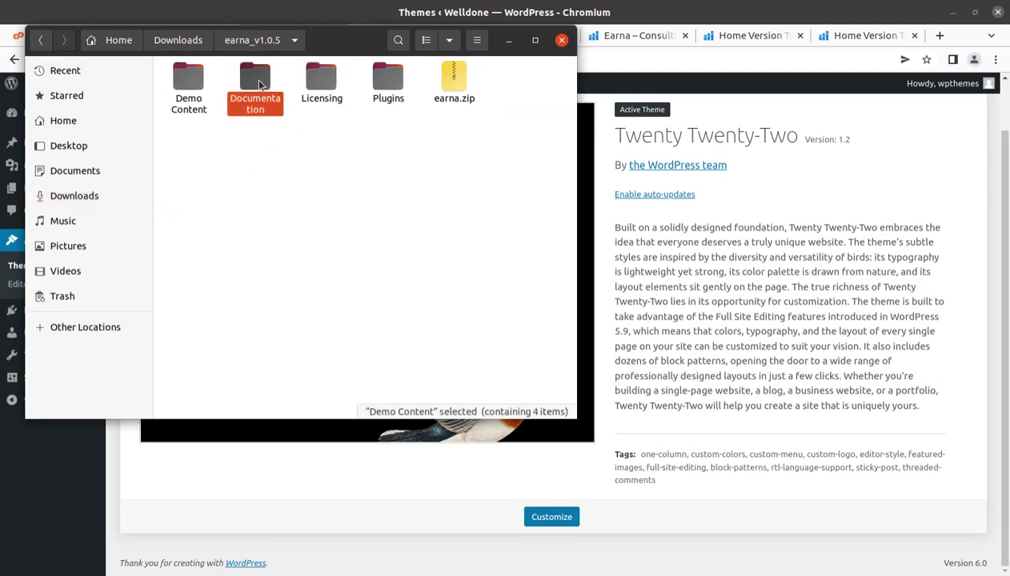
left_click(314, 84)
- Examine the plugin archives in the Plugins folder and the earna.zip theme archive, and minimize the file browser
double_click(392, 81)
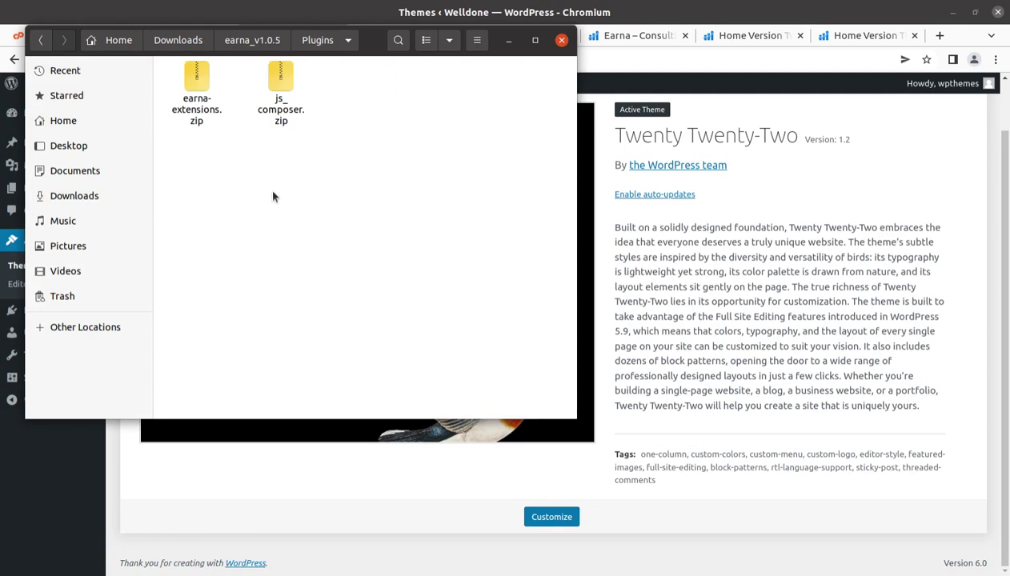
left_click(279, 123)
left_click(204, 117)
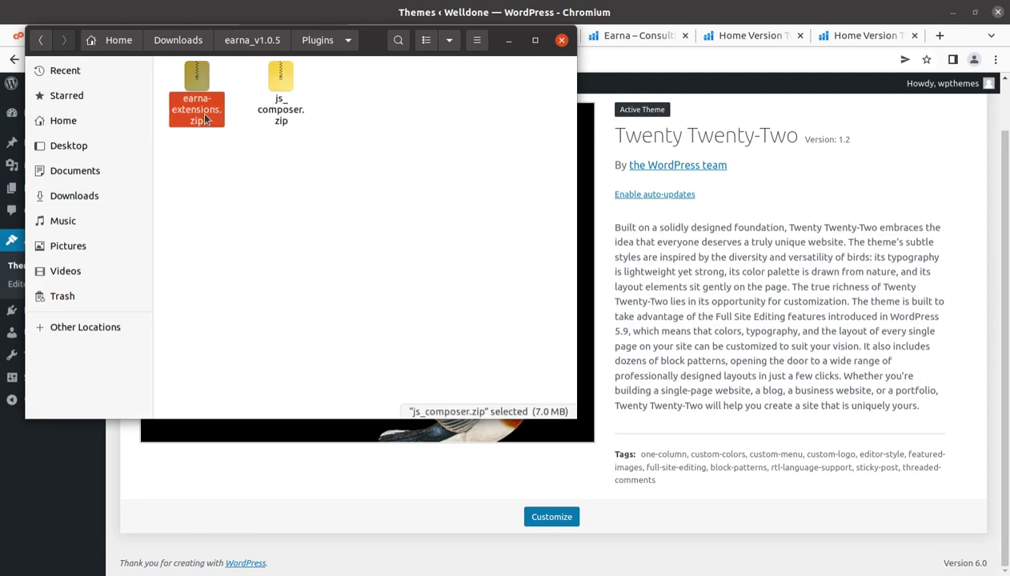
left_click(245, 48)
left_click(463, 80)
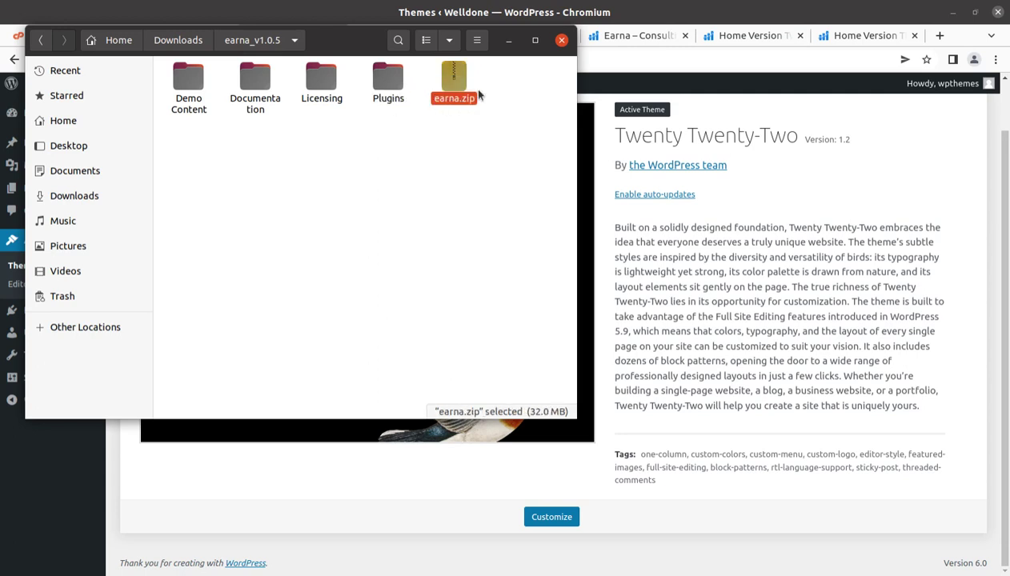
left_click(508, 40)
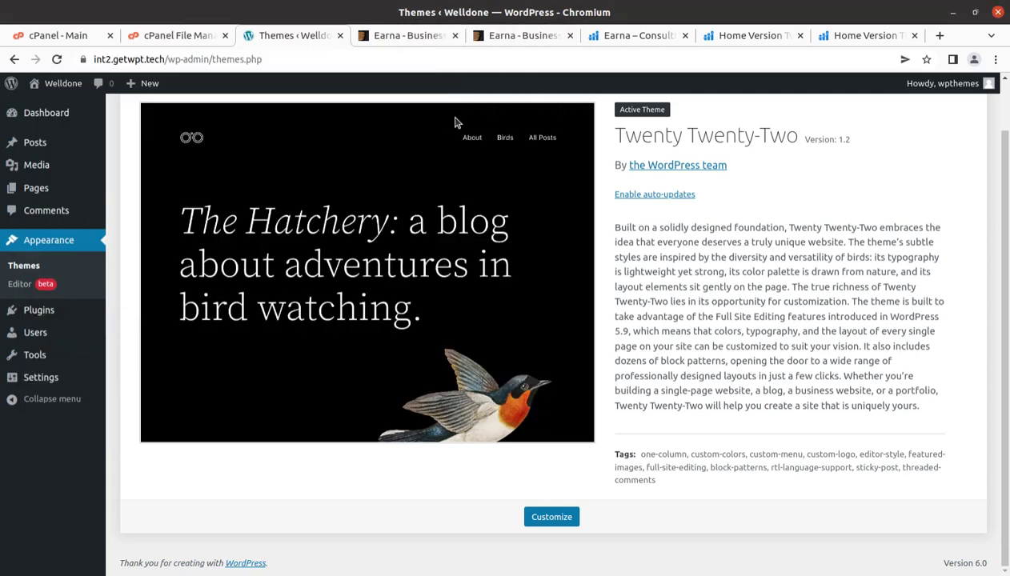
scroll(272, 400, "up", 2)
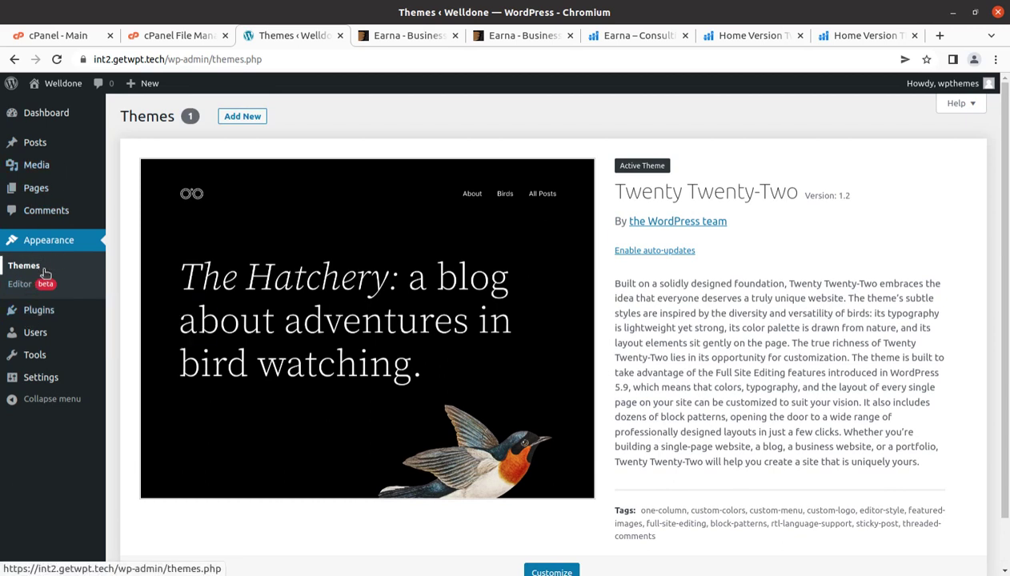
left_click(238, 117)
left_click(257, 122)
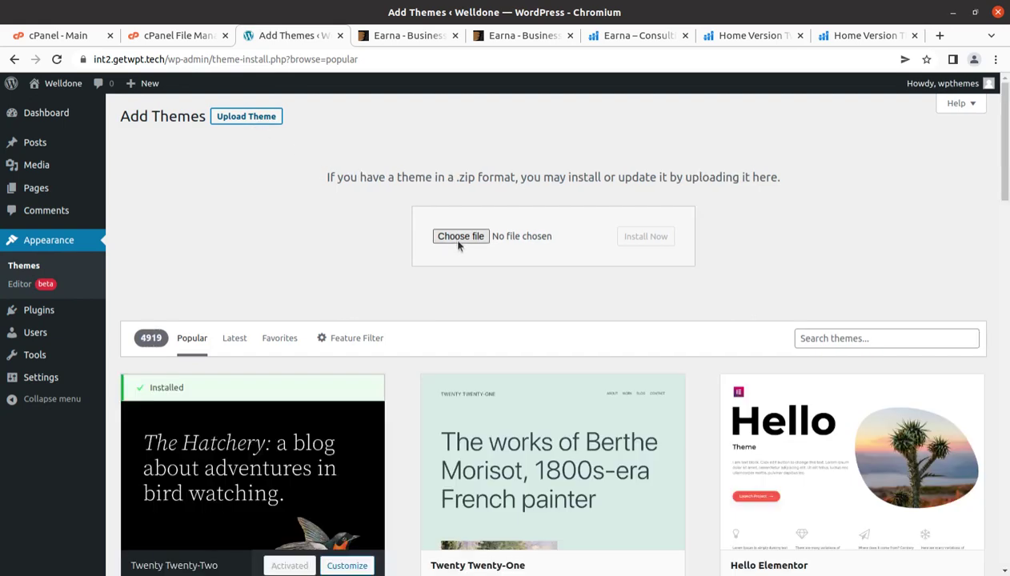
left_click(462, 237)
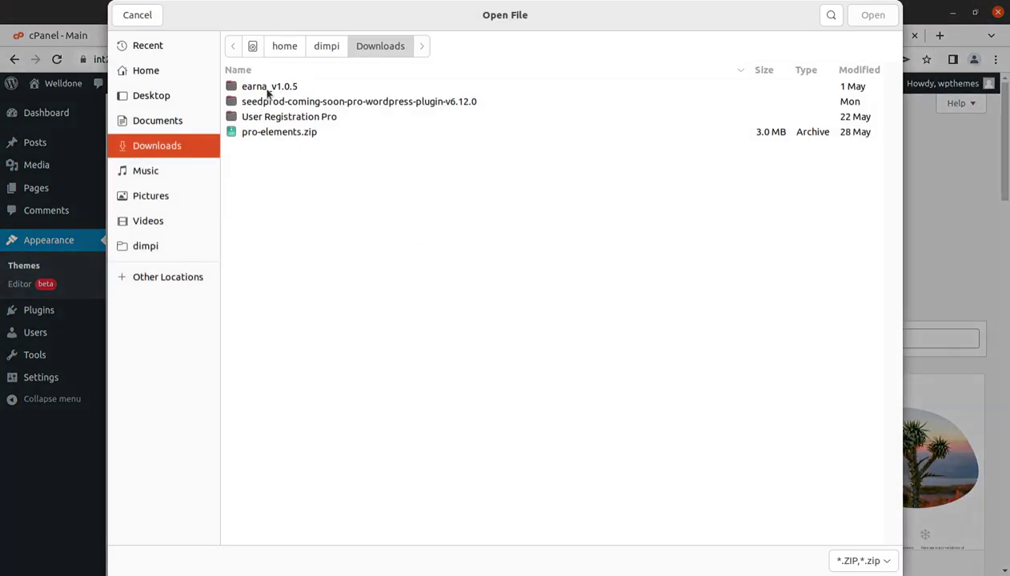
double_click(269, 88)
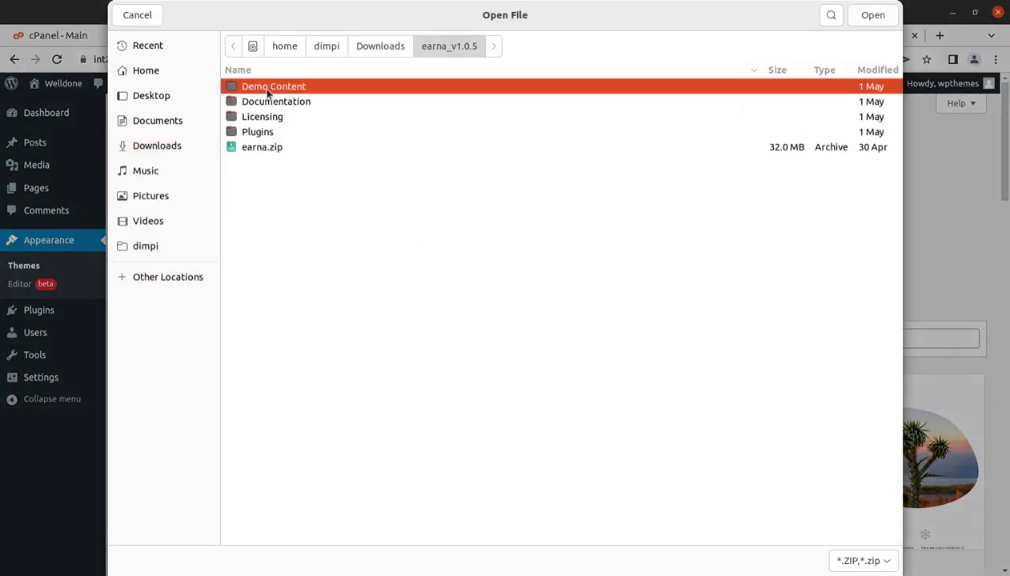
left_click(254, 148)
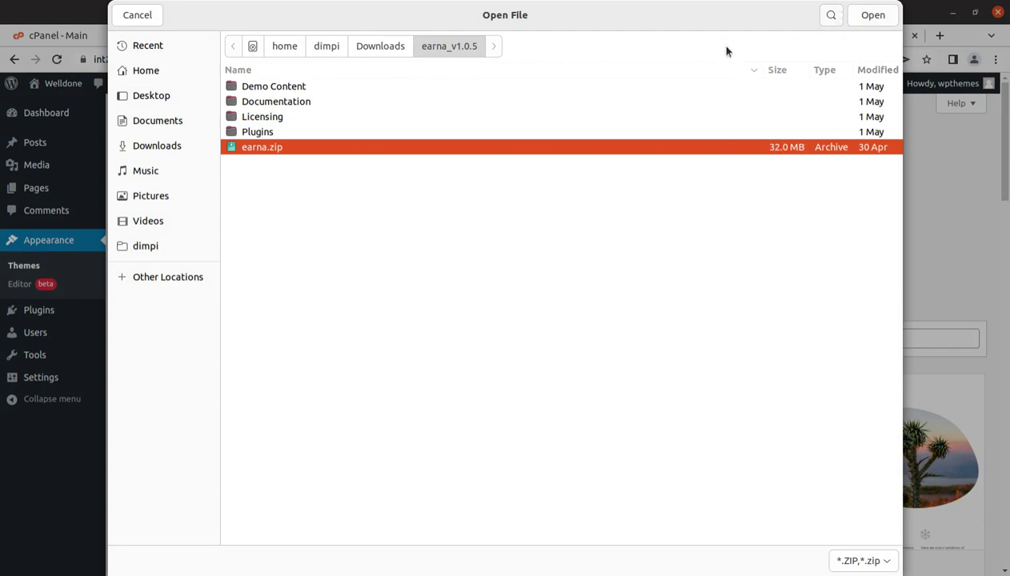
left_click(137, 16)
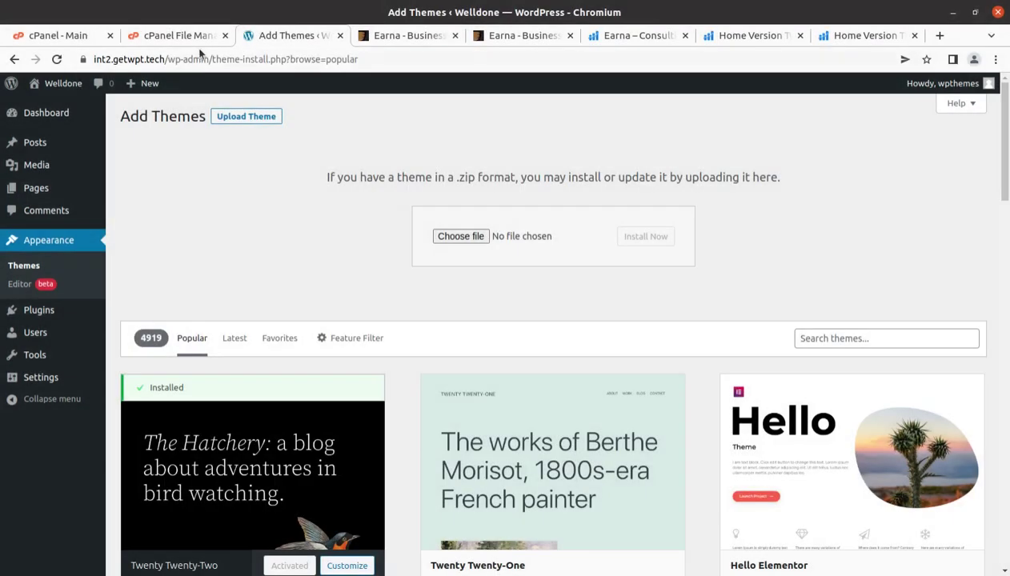
- Switch to cPanel File Manager and upload earna.zip from the earna_v1.0.5 folder into the site's wp-content/themes directory
left_click(192, 37)
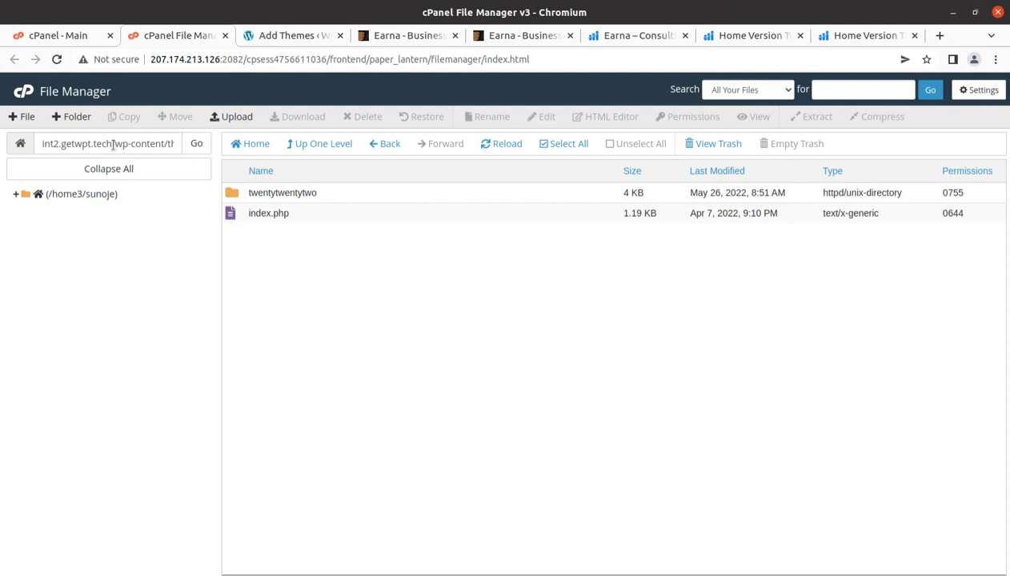
left_click_drag(115, 143, 214, 152)
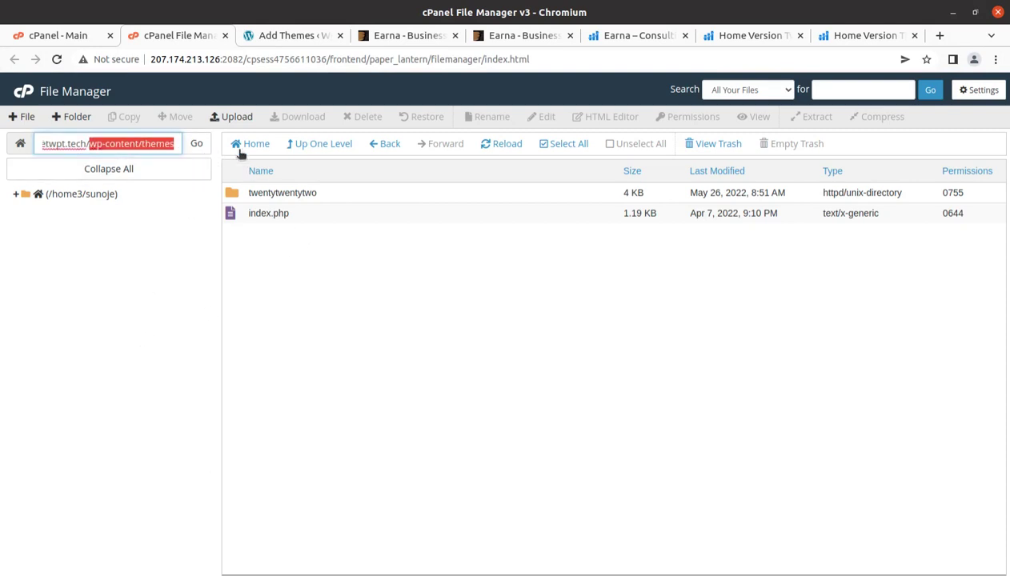
left_click(230, 117)
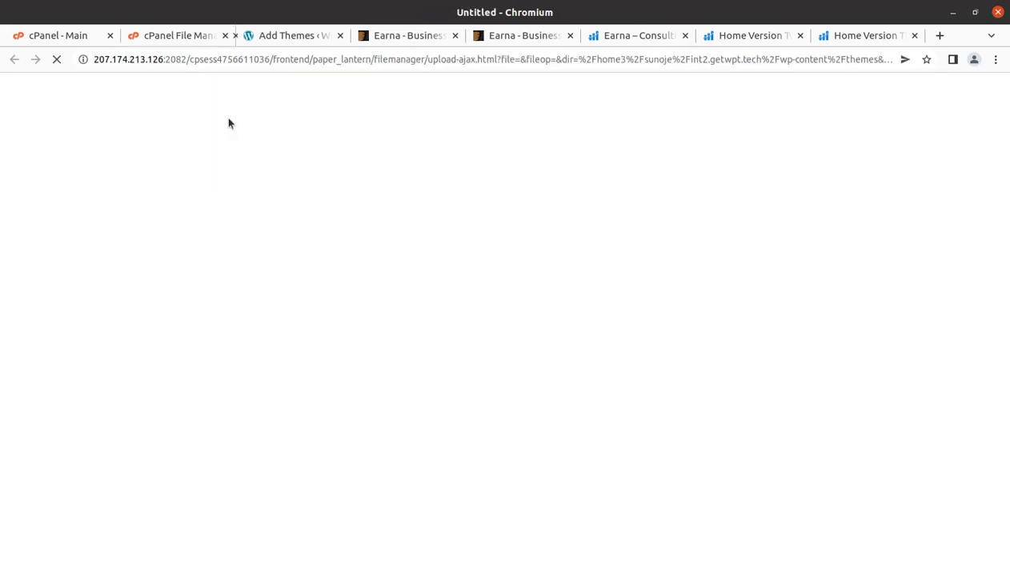
left_click(495, 309)
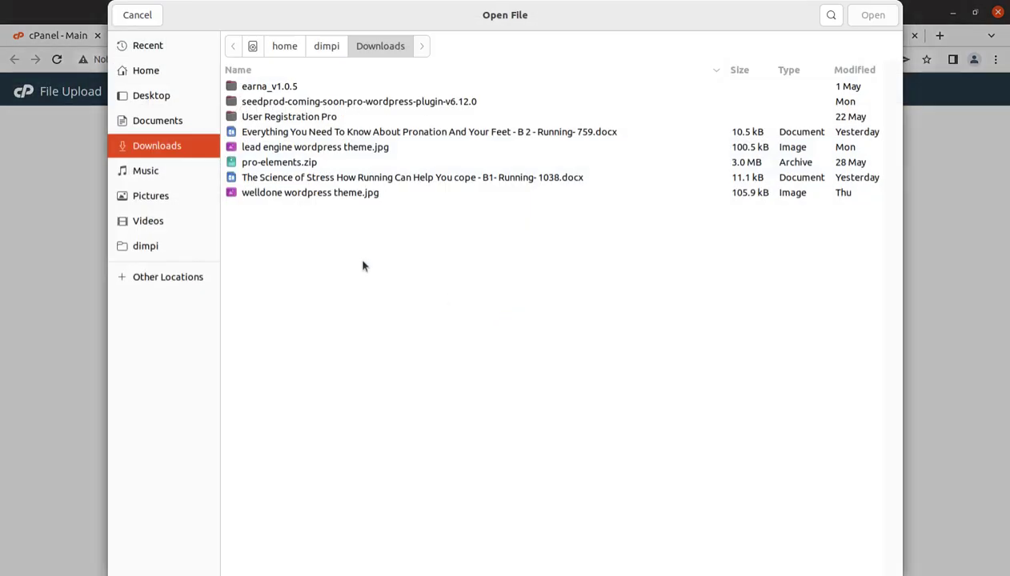
double_click(296, 87)
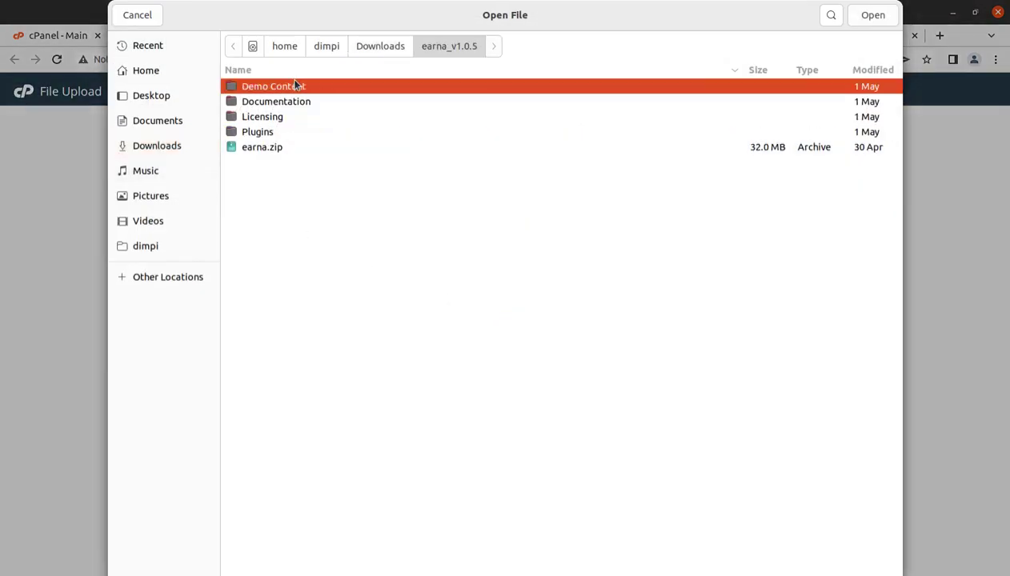
left_click(264, 149)
left_click(873, 14)
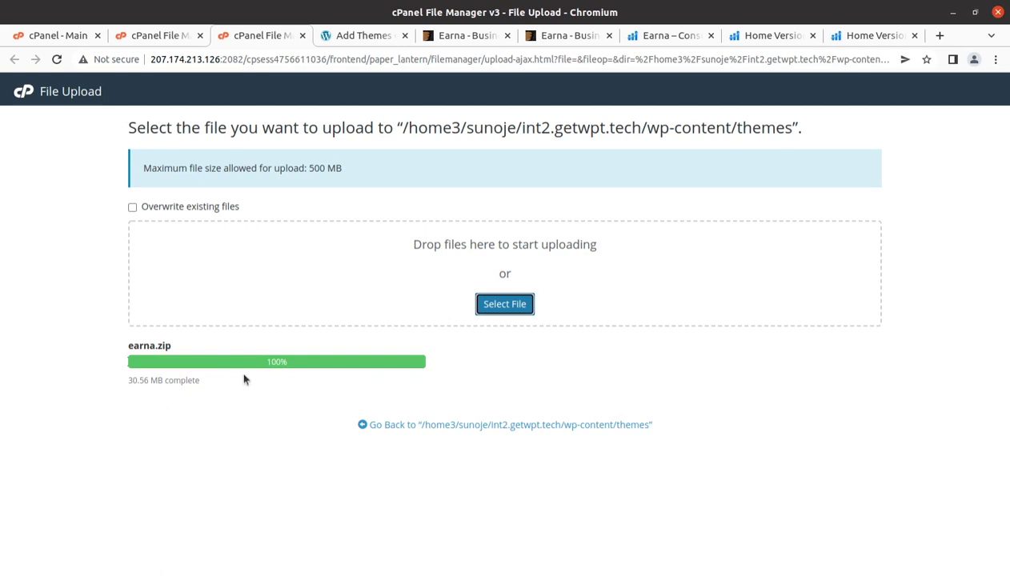
left_click_drag(293, 369, 250, 369)
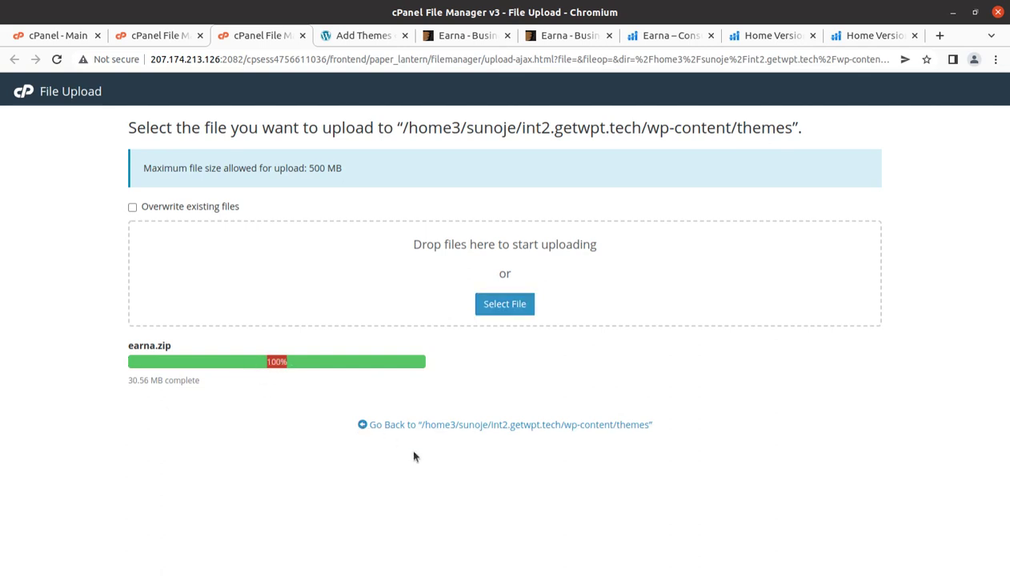
- Return to the themes directory and extract earna.zip into /int2.getwpt.tech/wp-content/themes
left_click(424, 428)
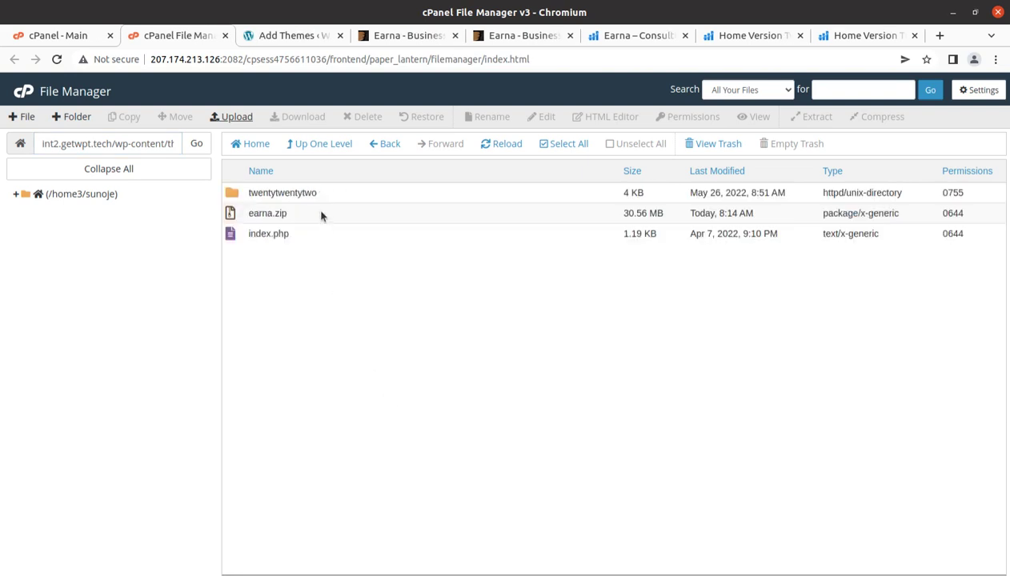
left_click(321, 214)
right_click(320, 214)
left_click(340, 357)
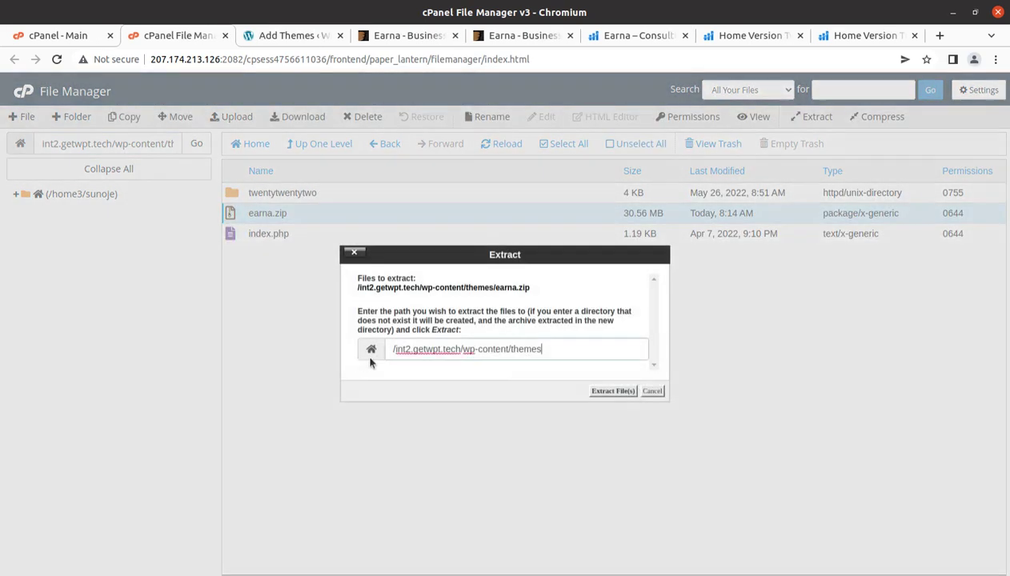
left_click(596, 390)
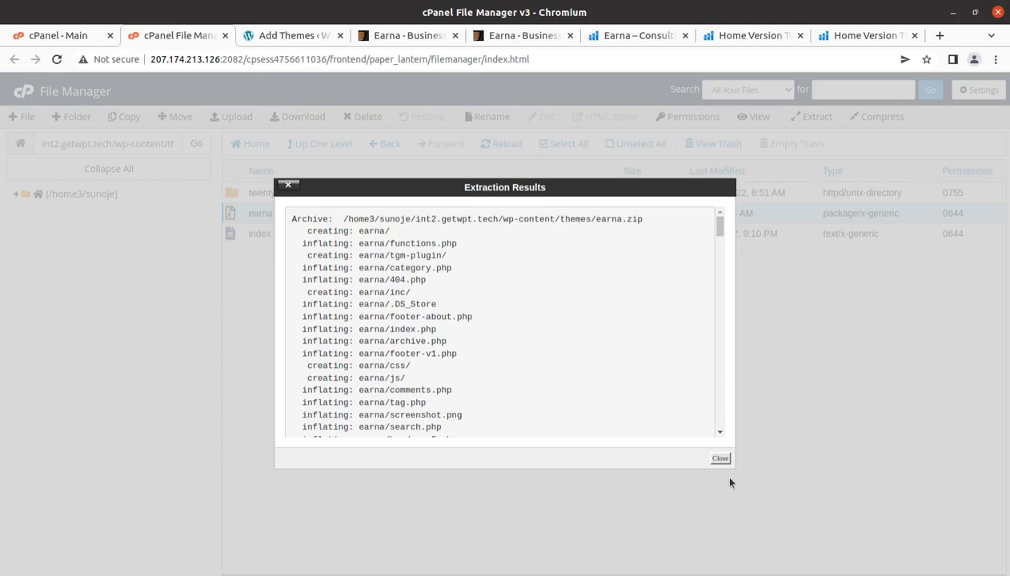
- Close the extraction results, reload the themes directory and inspect the files inside the extracted earna folder
left_click(721, 458)
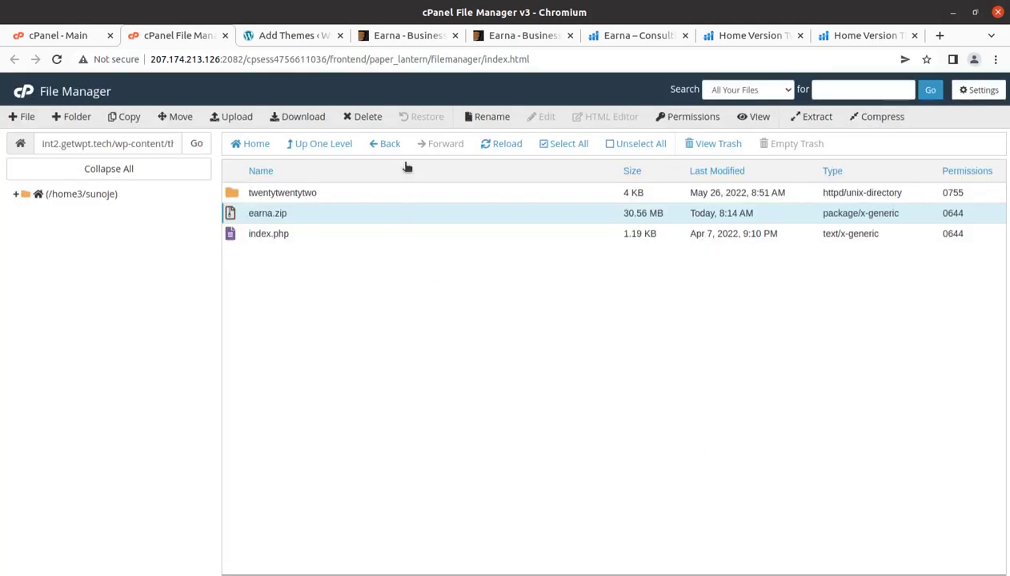
left_click(495, 147)
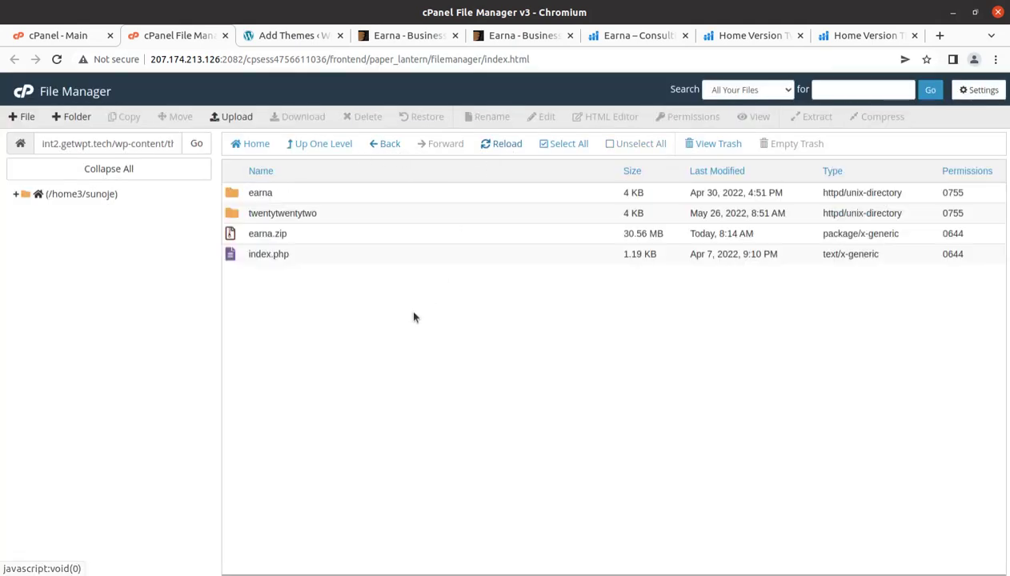
double_click(300, 195)
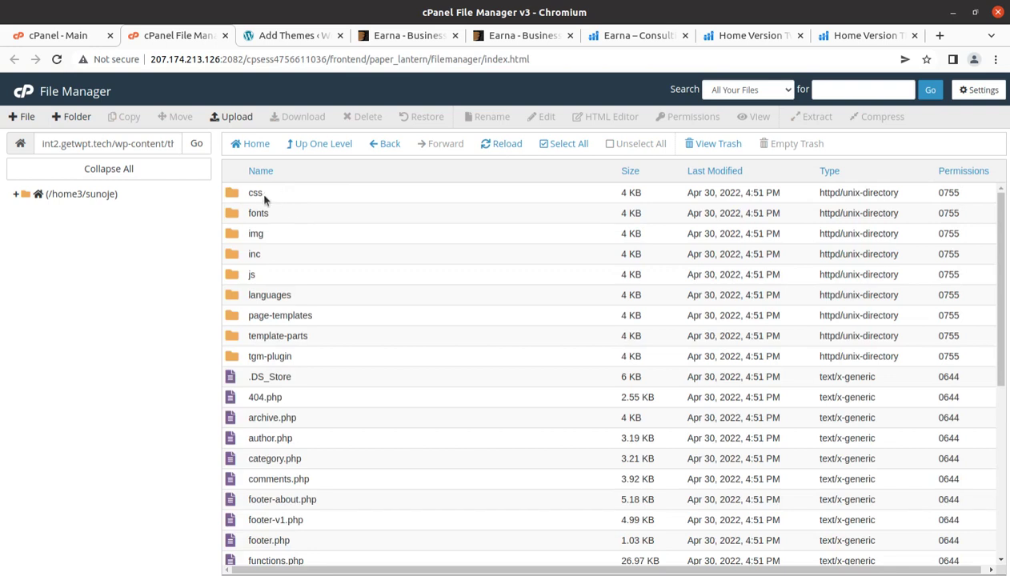
left_click(272, 195)
left_click(344, 416)
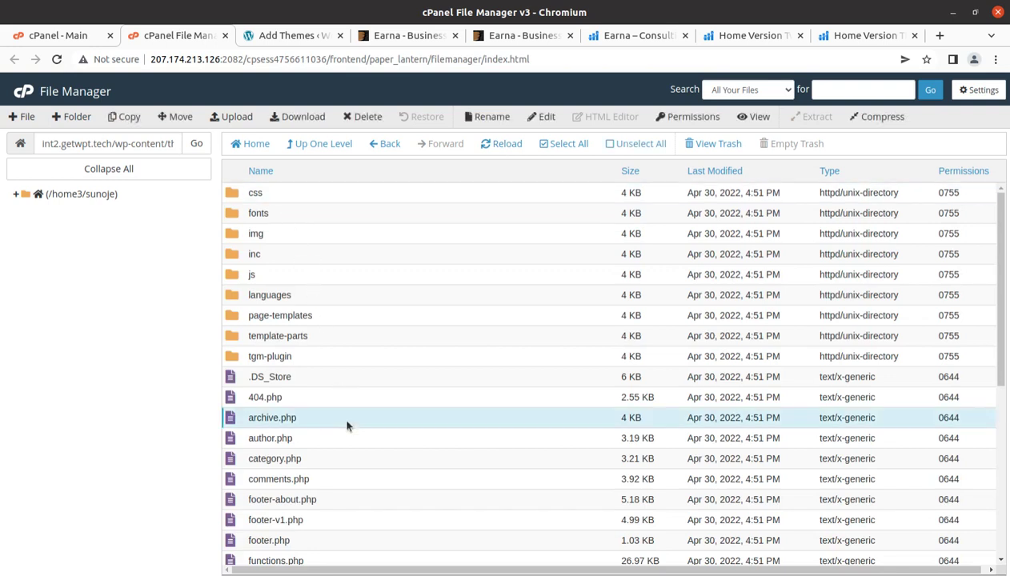
left_click(336, 477)
scroll(377, 449, "down", 1)
scroll(381, 456, "down", 1)
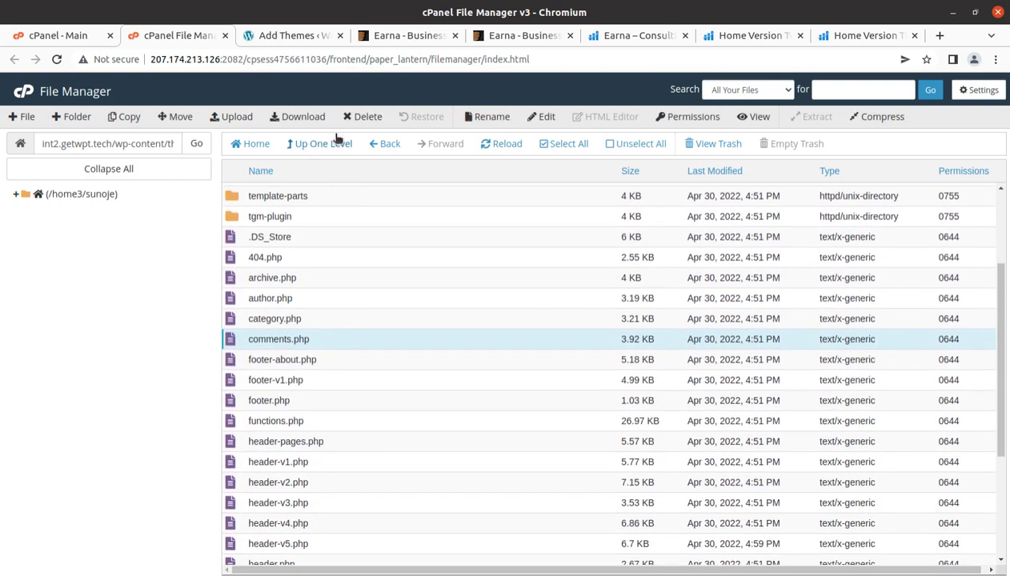
- Go back up to the themes directory and permanently delete earna.zip, skipping the trash
left_click(319, 144)
left_click(309, 233)
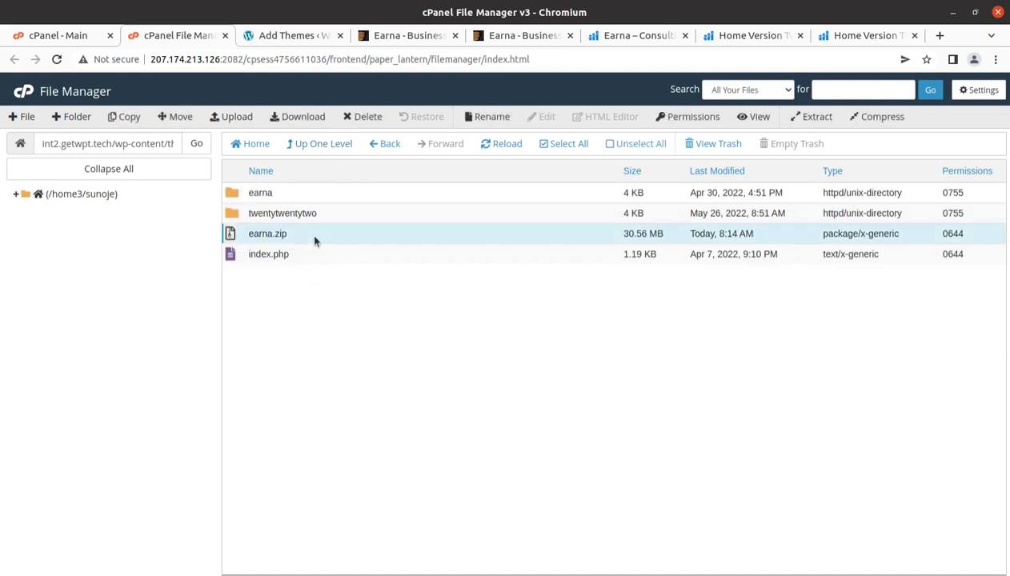
left_click(360, 117)
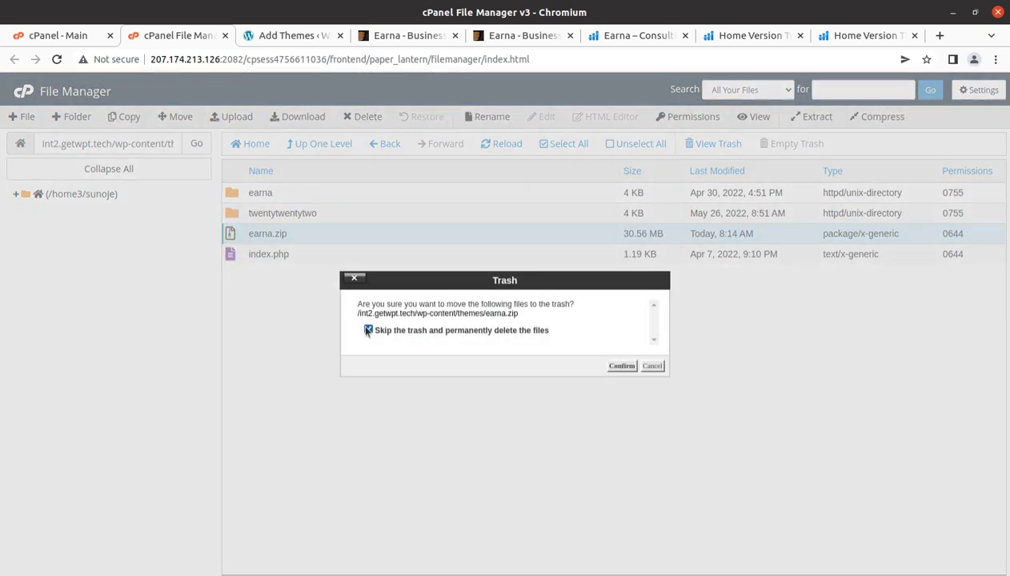
left_click(621, 365)
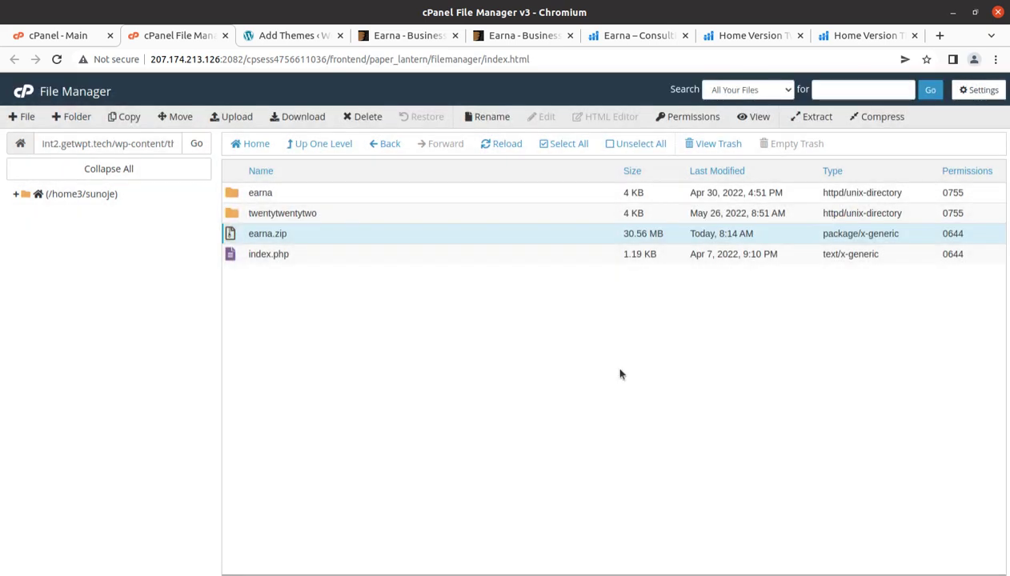
- Switch to the WordPress admin, open the Earna theme's details on the Themes page and activate the theme
left_click(295, 38)
left_click(31, 274)
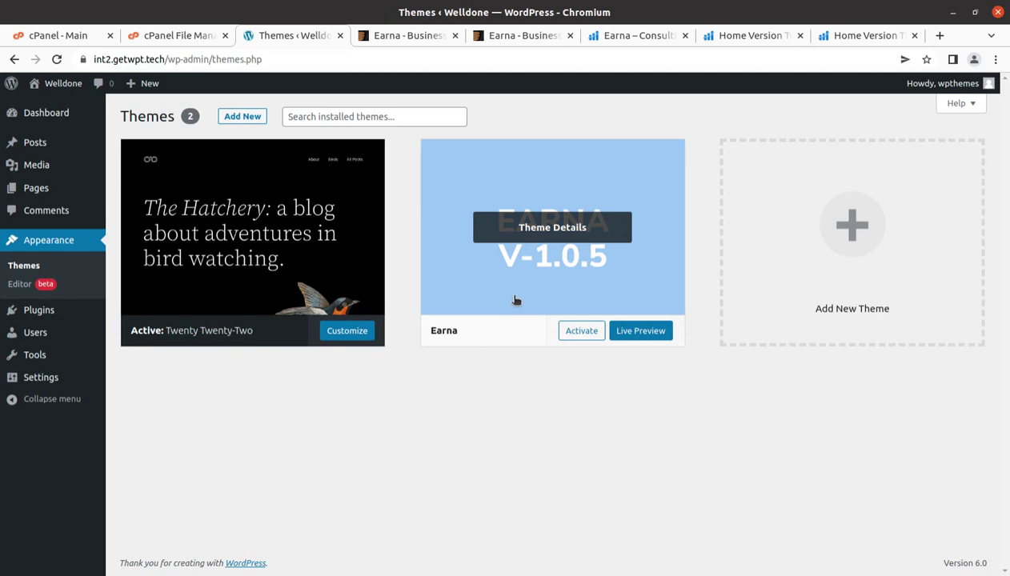
left_click(527, 228)
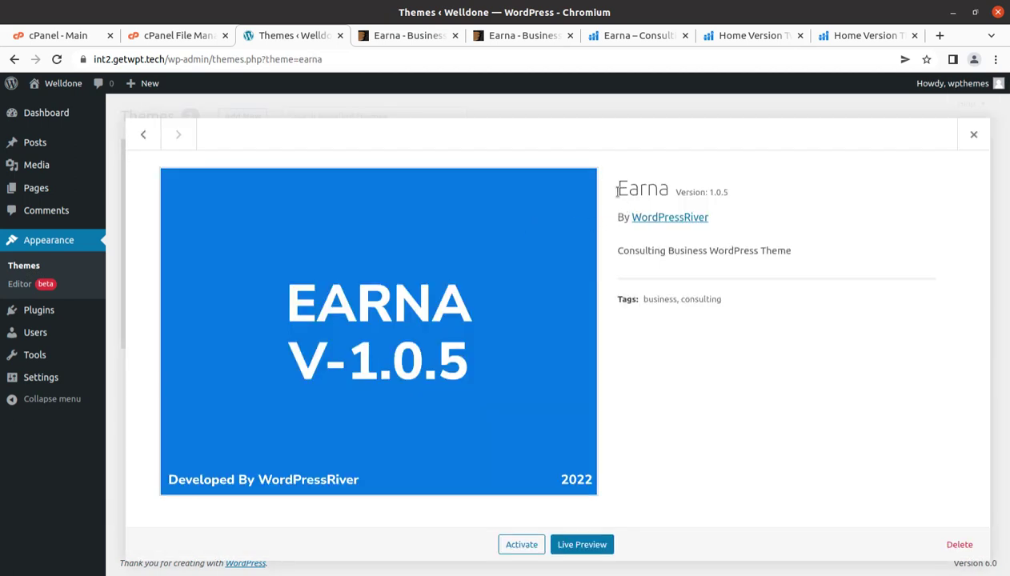
left_click_drag(617, 191, 732, 197)
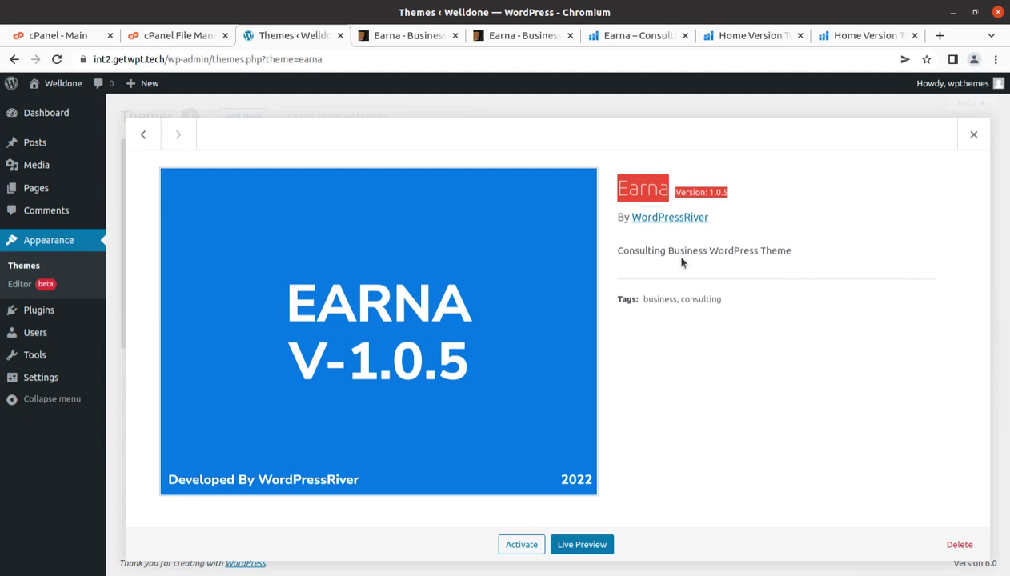
left_click(525, 548)
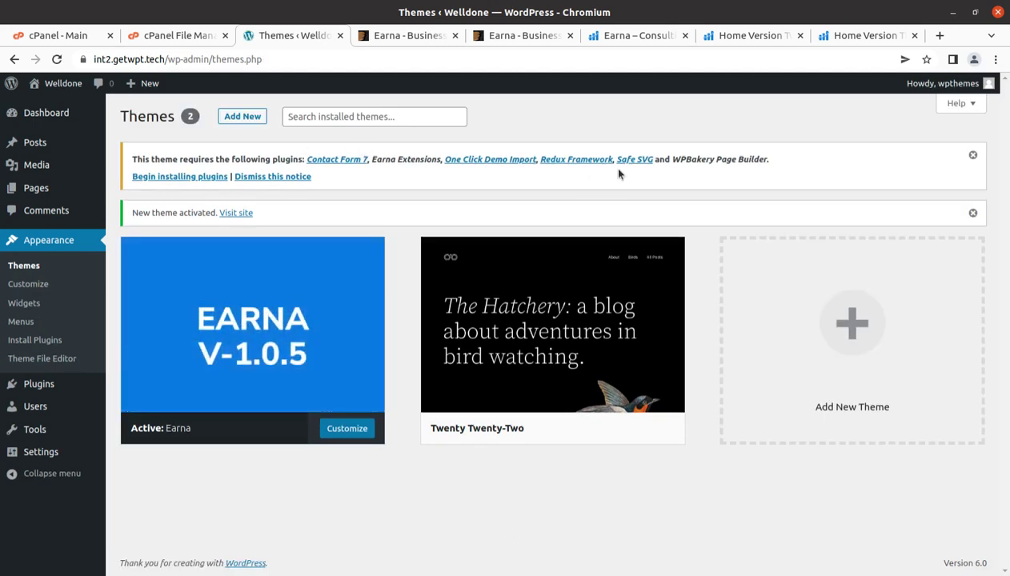
- Begin installing the theme's required plugins and bulk-install all six listed plugins
left_click_drag(726, 159, 133, 168)
left_click(178, 176)
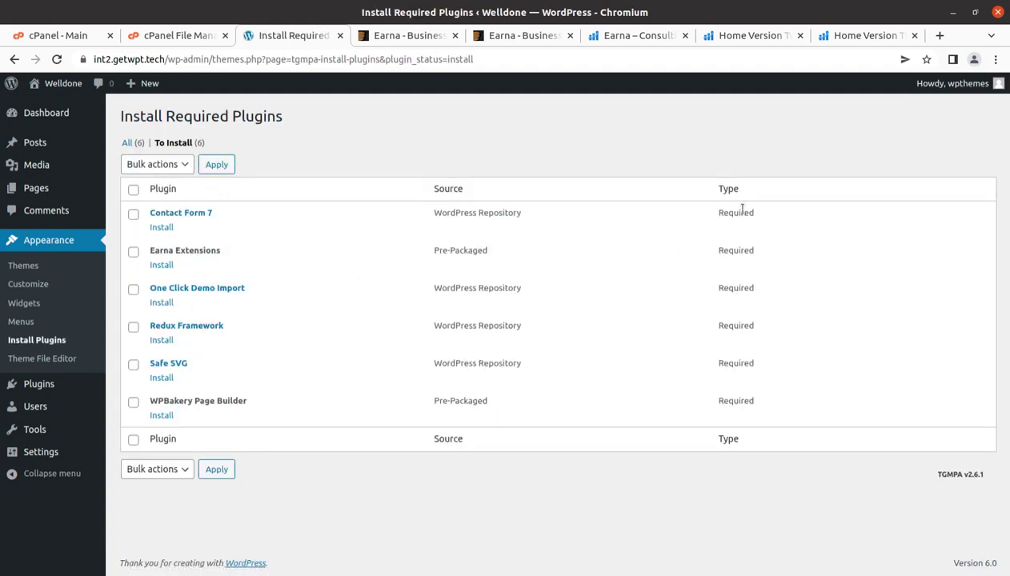
left_click_drag(720, 215, 603, 522)
left_click(506, 534)
left_click(133, 189)
left_click(164, 165)
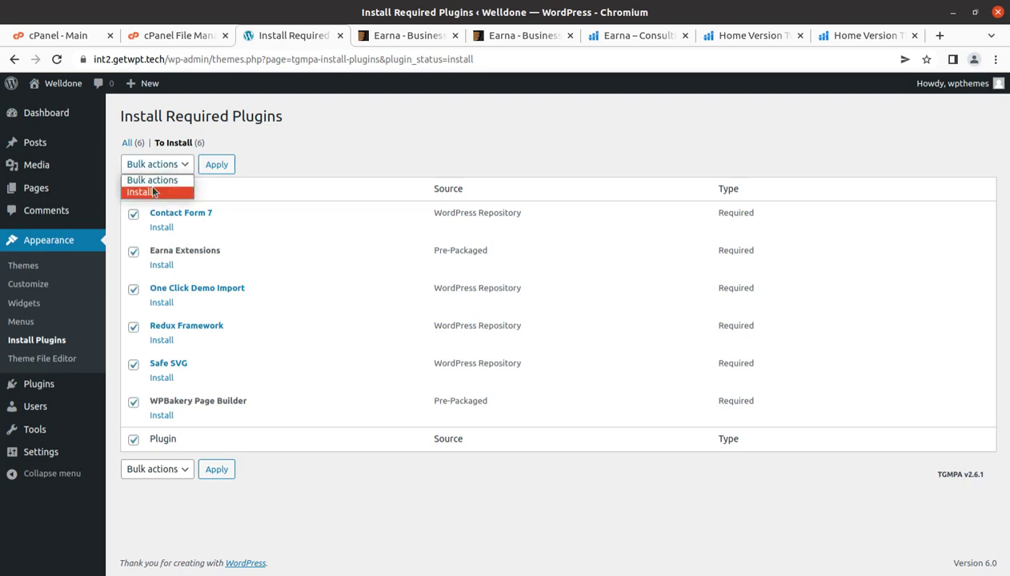
left_click(154, 193)
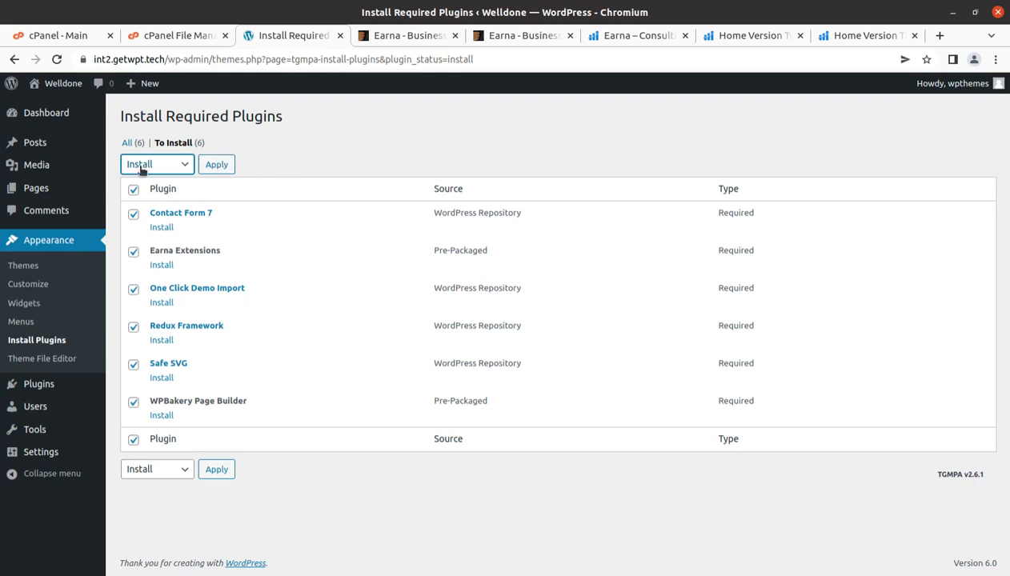
left_click(216, 165)
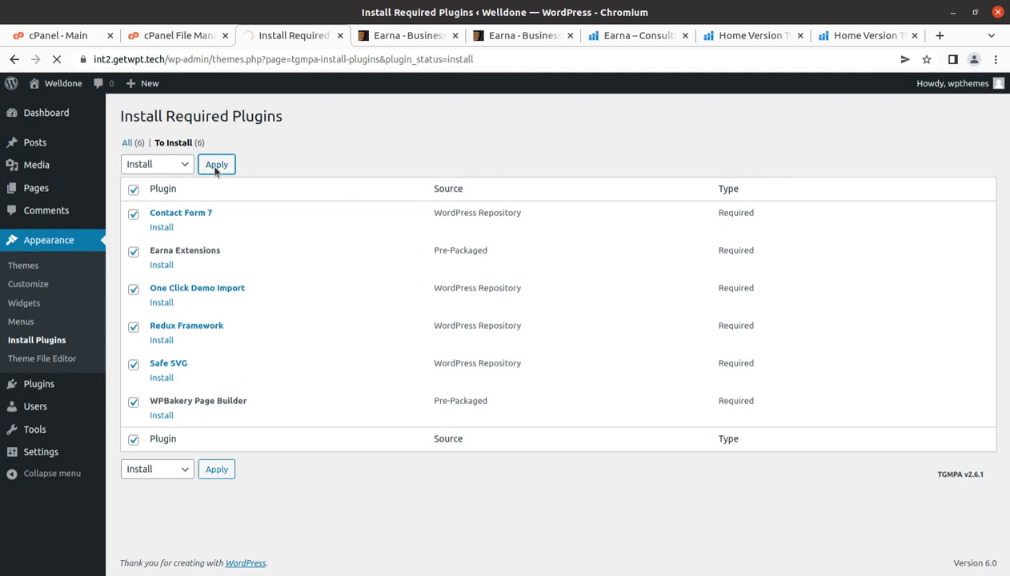
scroll(420, 340, "down", 2)
scroll(258, 398, "up", 2)
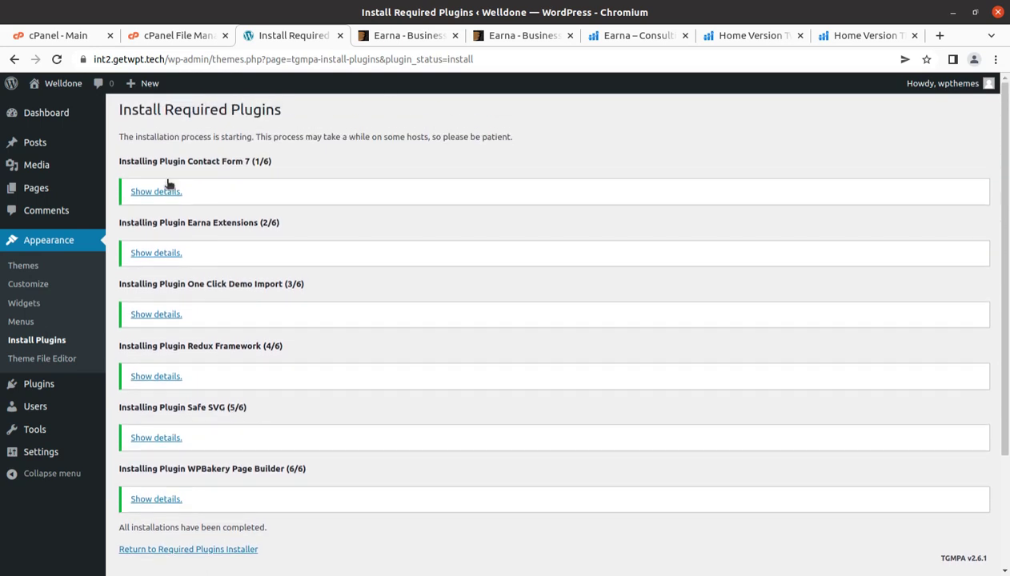
- Return to the Required Plugins Installer and bulk-activate all the installed plugins
left_click(212, 551)
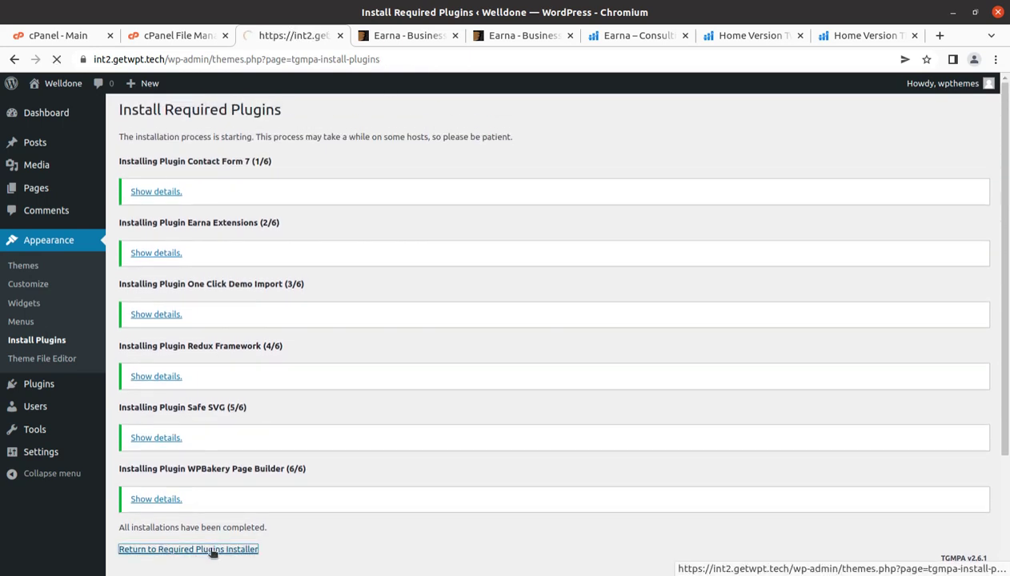
left_click(134, 190)
left_click(164, 167)
left_click(158, 208)
left_click(210, 169)
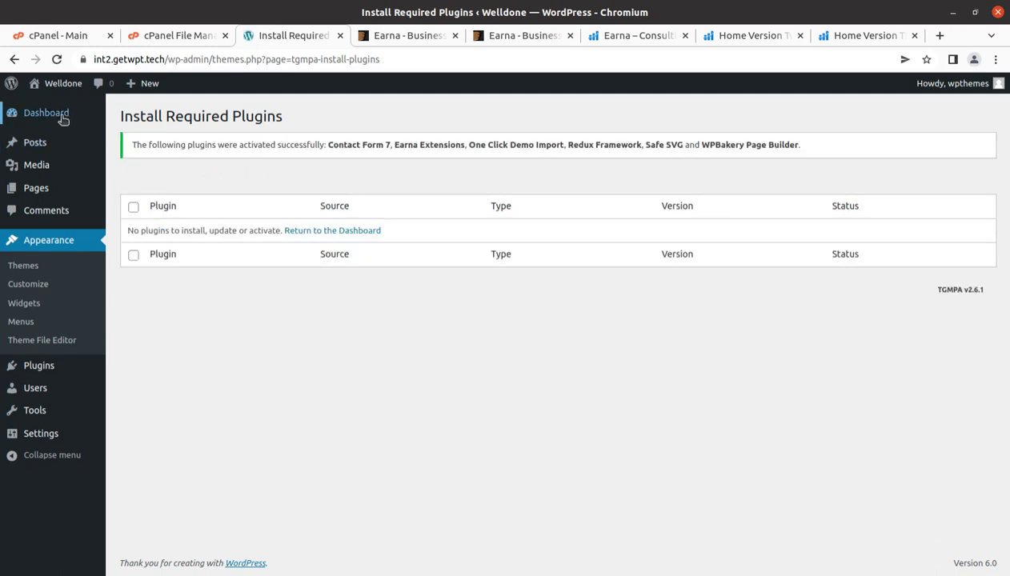
- Dismiss the Redux free templates notice on the Dashboard and open the Installed Plugins list
left_click(63, 117)
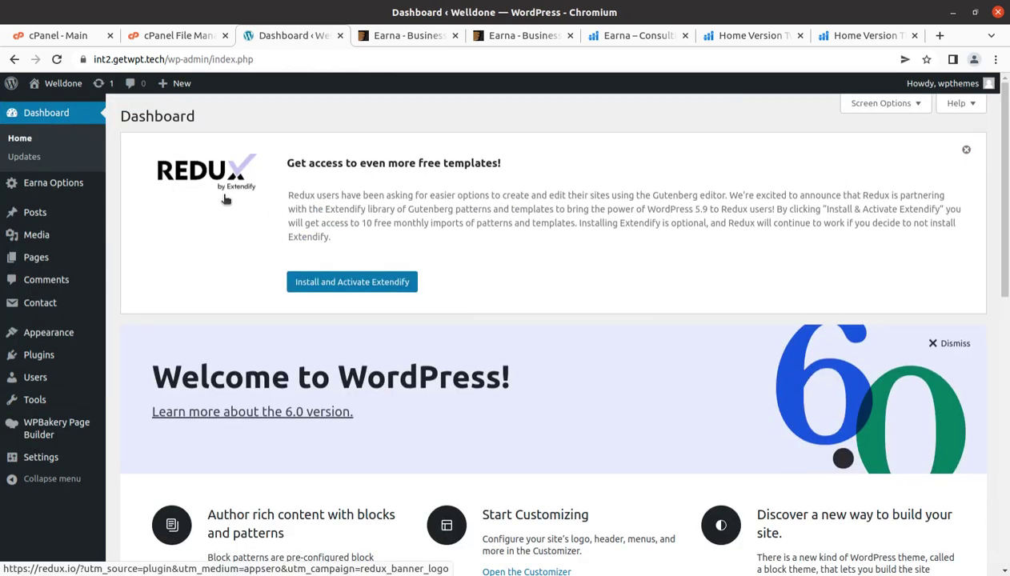
left_click(963, 158)
mouse_move(66, 344)
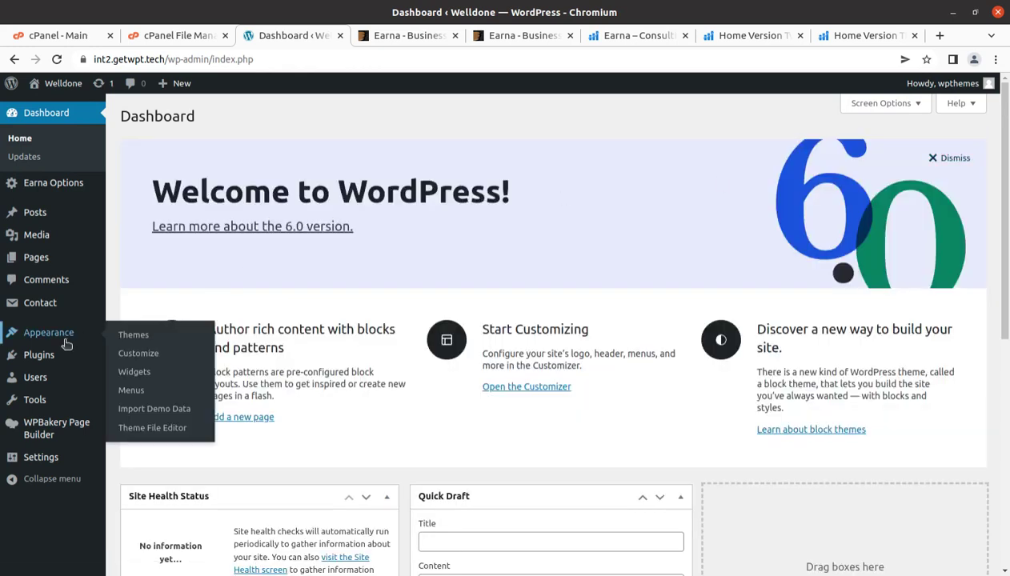
left_click(146, 363)
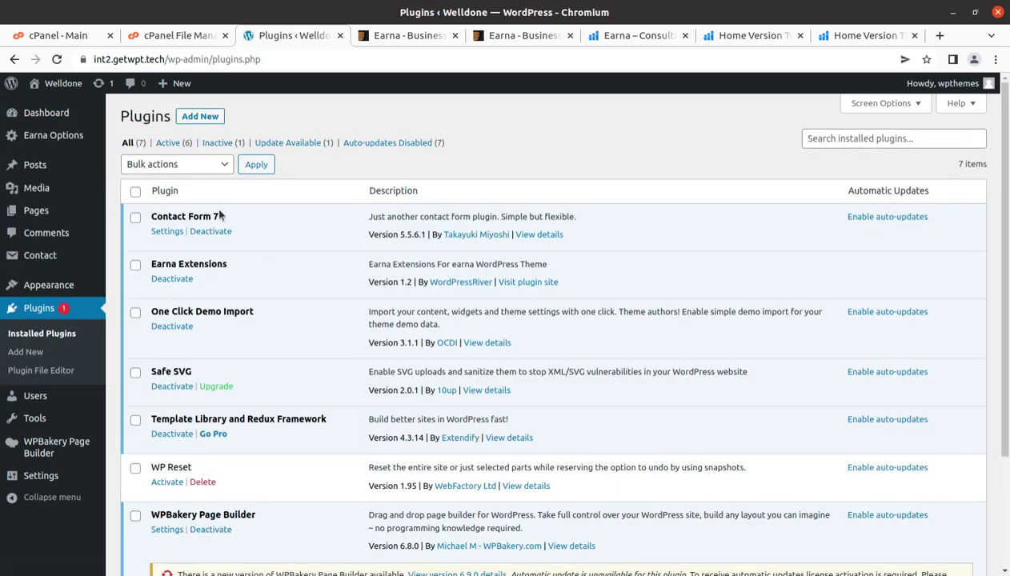
- Review the installed plugins, including Contact Form 7, Earna Extensions, One Click Demo Import, Redux Framework and WPBakery Page Builder
left_click_drag(219, 212, 146, 216)
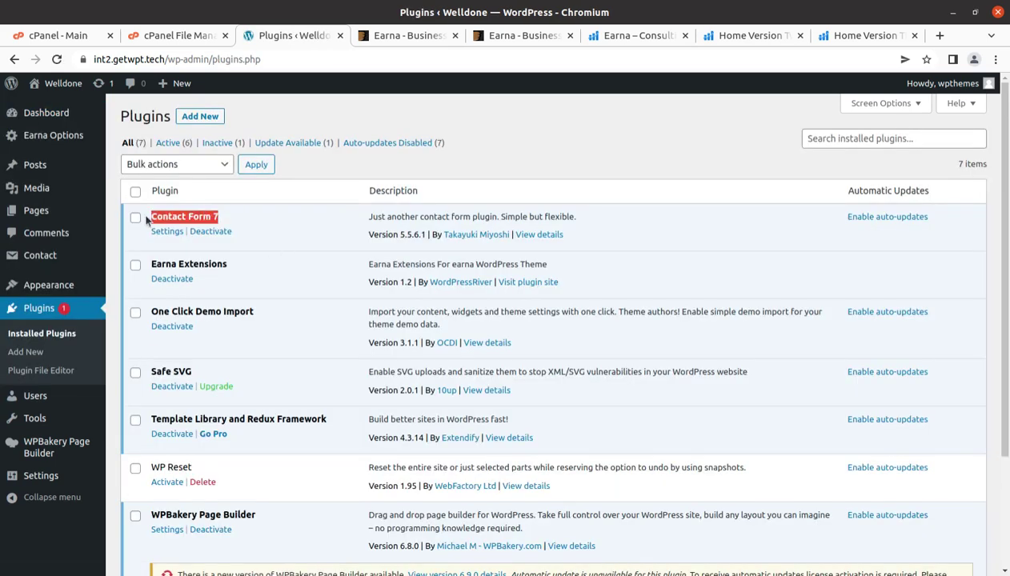
triple_click(247, 279)
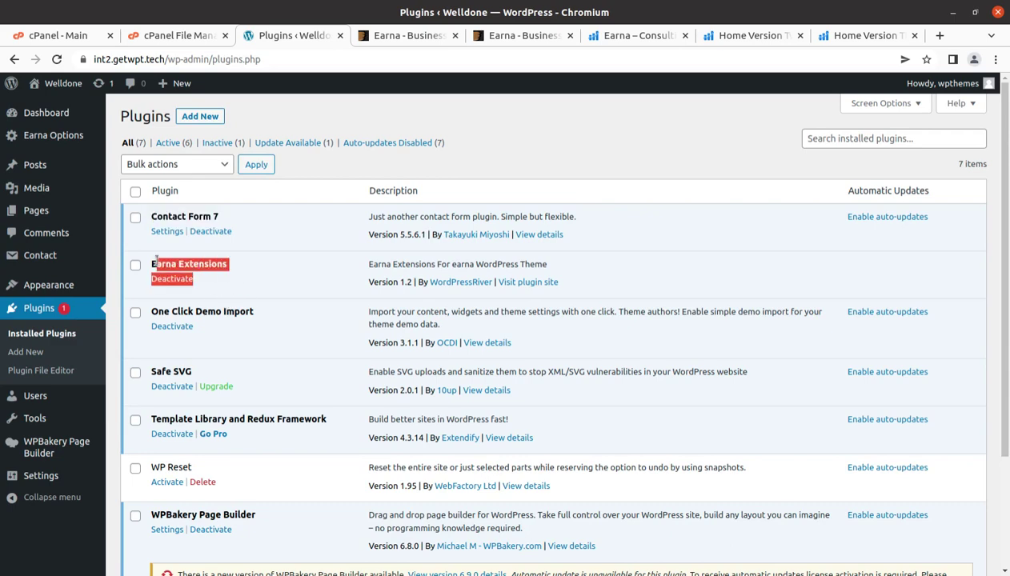
left_click(272, 289)
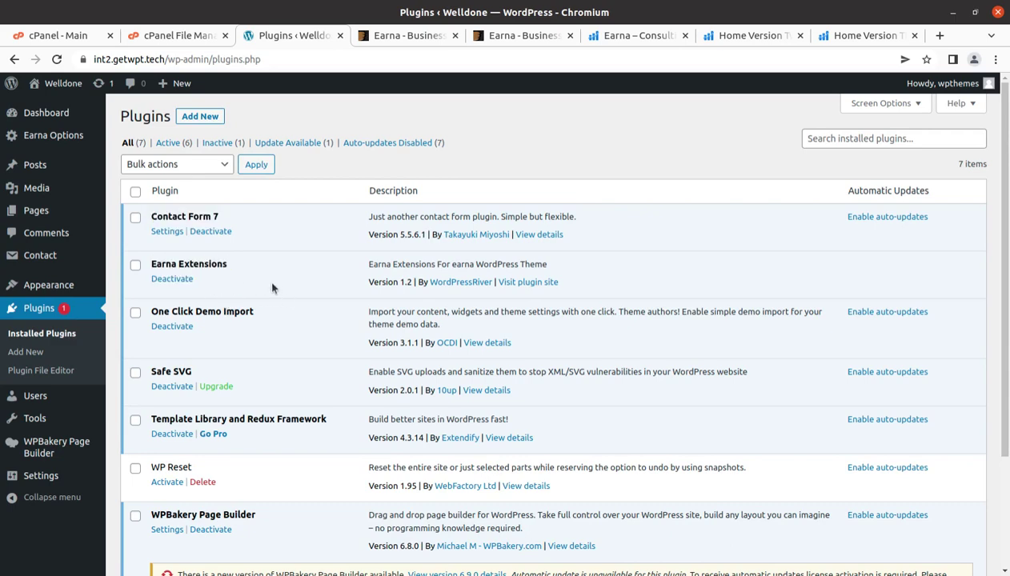
left_click_drag(246, 270, 157, 269)
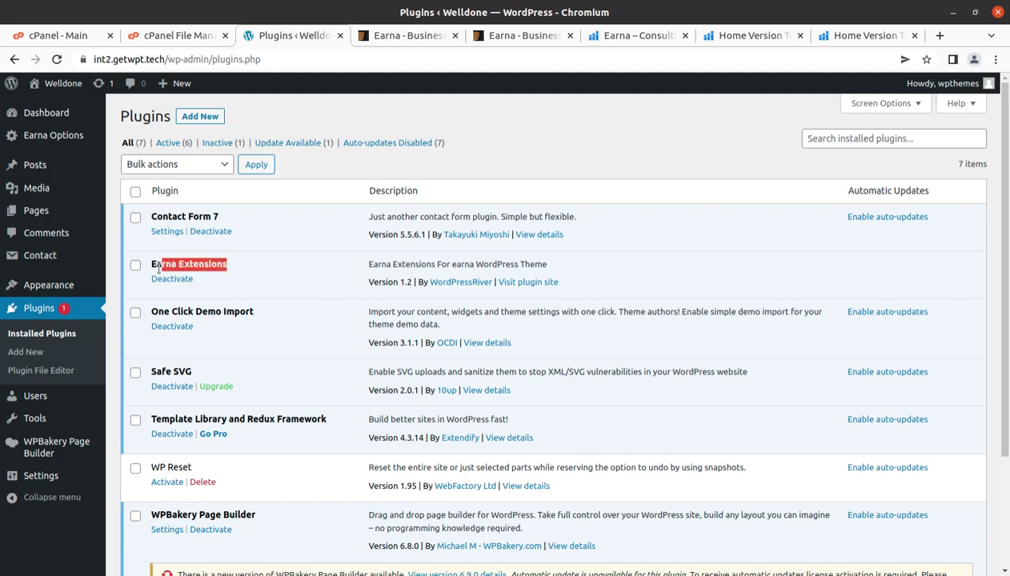
left_click_drag(257, 310, 148, 312)
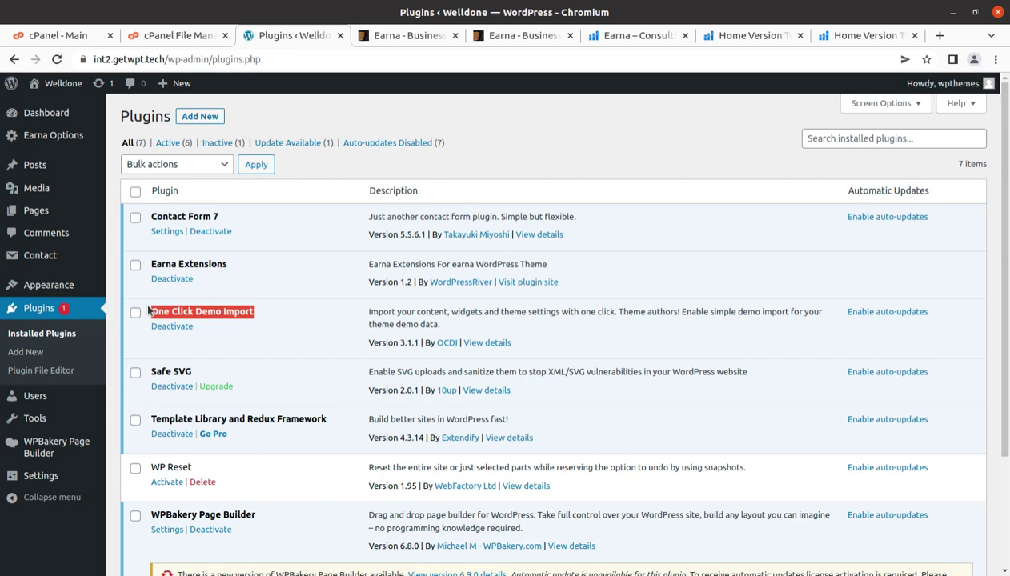
left_click(314, 357)
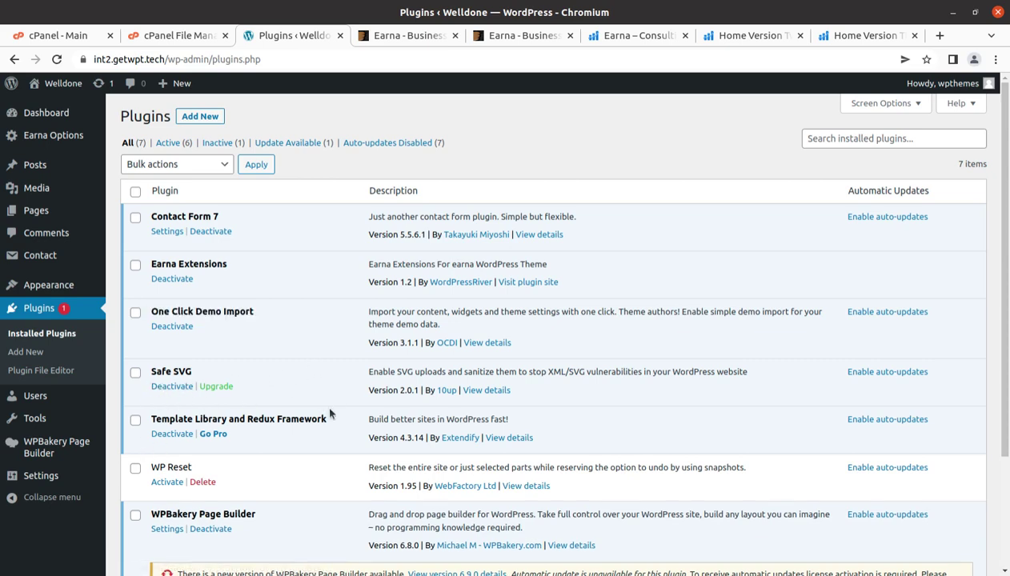
scroll(152, 432, "down", 1)
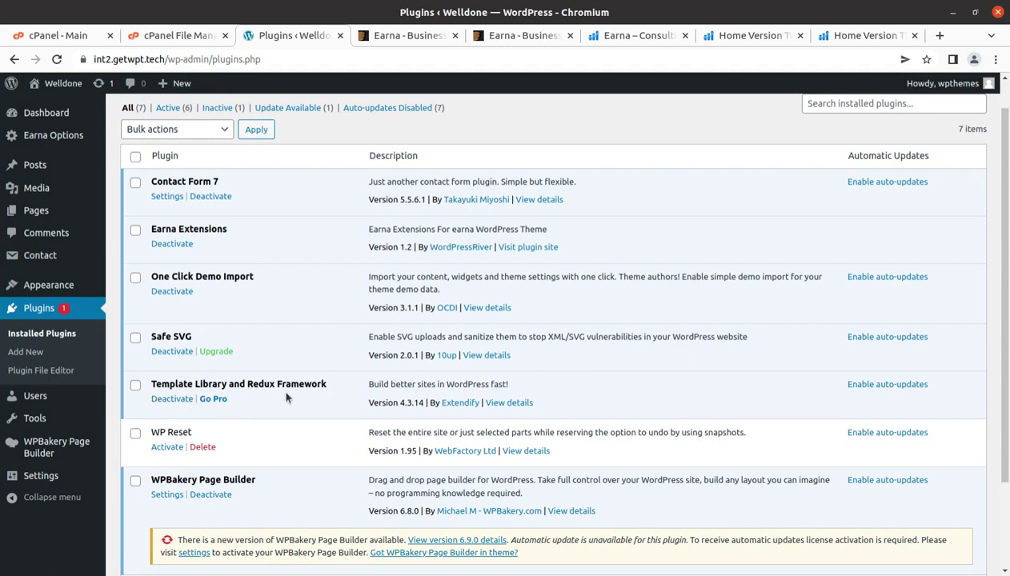
left_click_drag(341, 389, 153, 385)
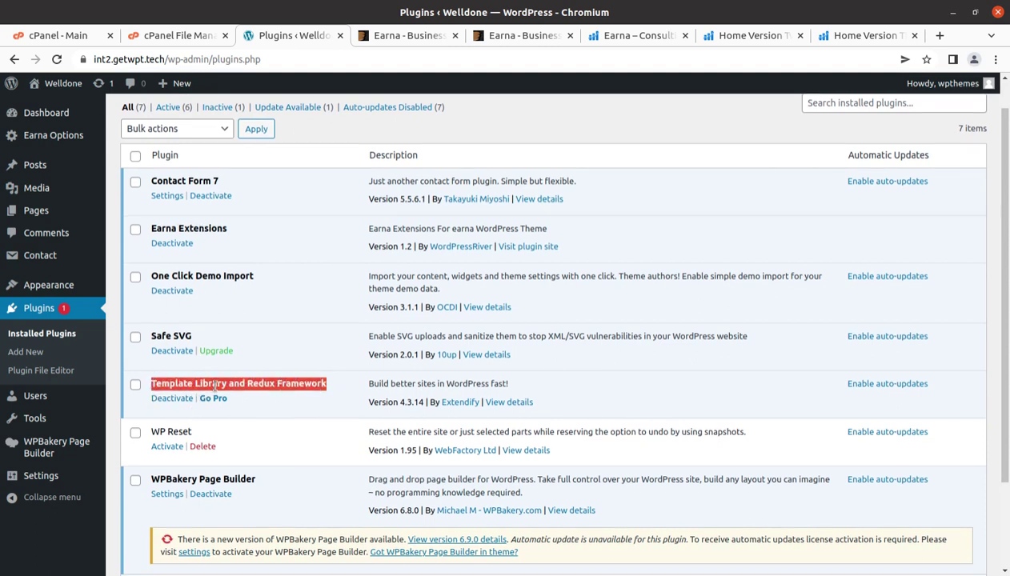
scroll(228, 373, "down", 2)
left_click(258, 365)
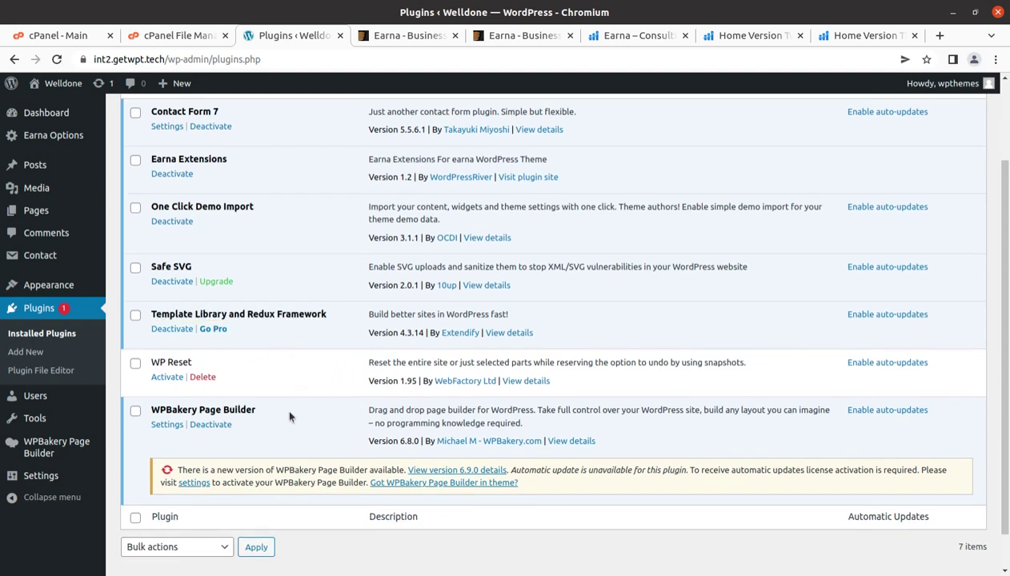
left_click_drag(267, 411, 164, 406)
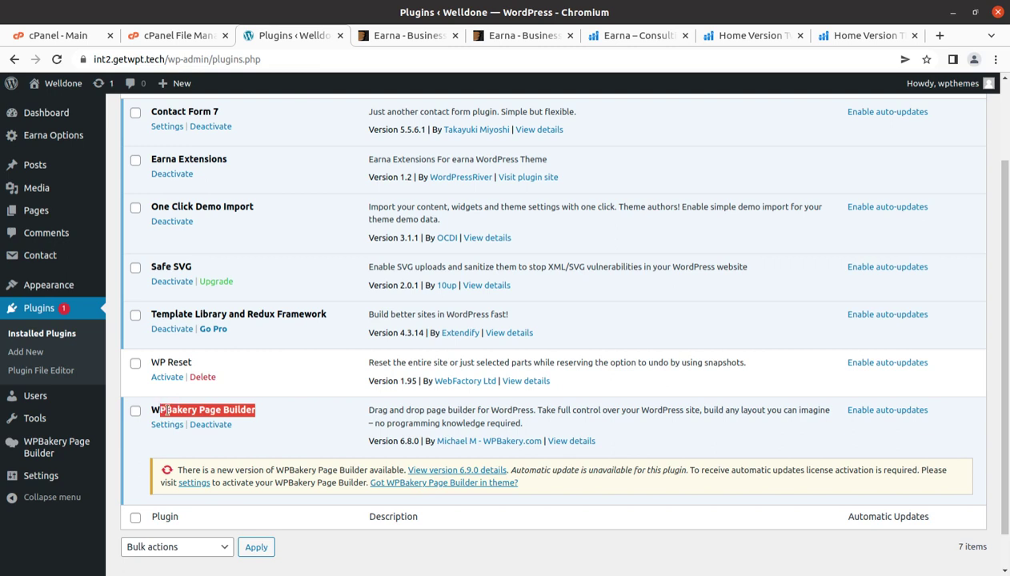
left_click(342, 446)
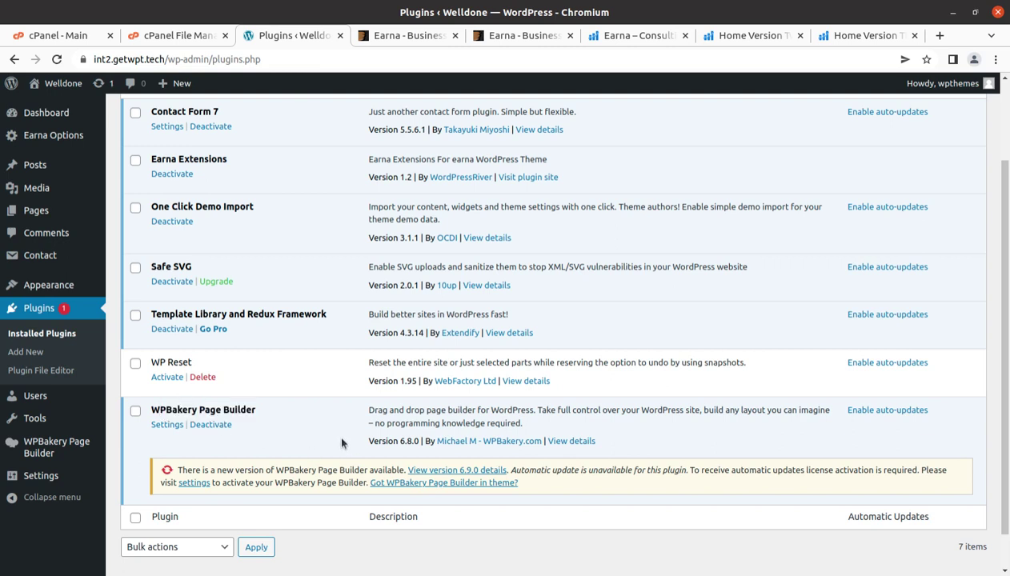
scroll(256, 398, "up", 2)
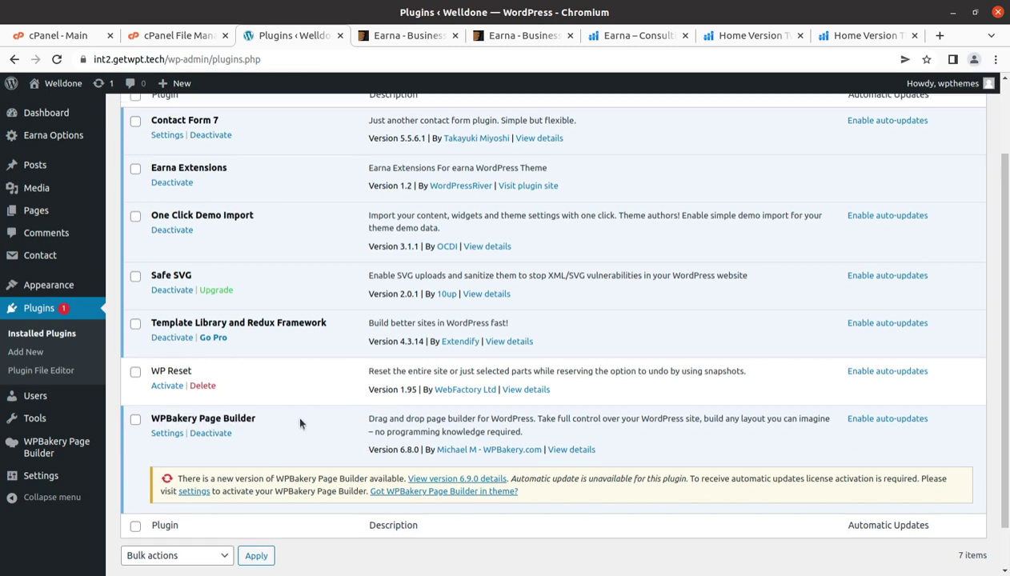
mouse_move(62, 114)
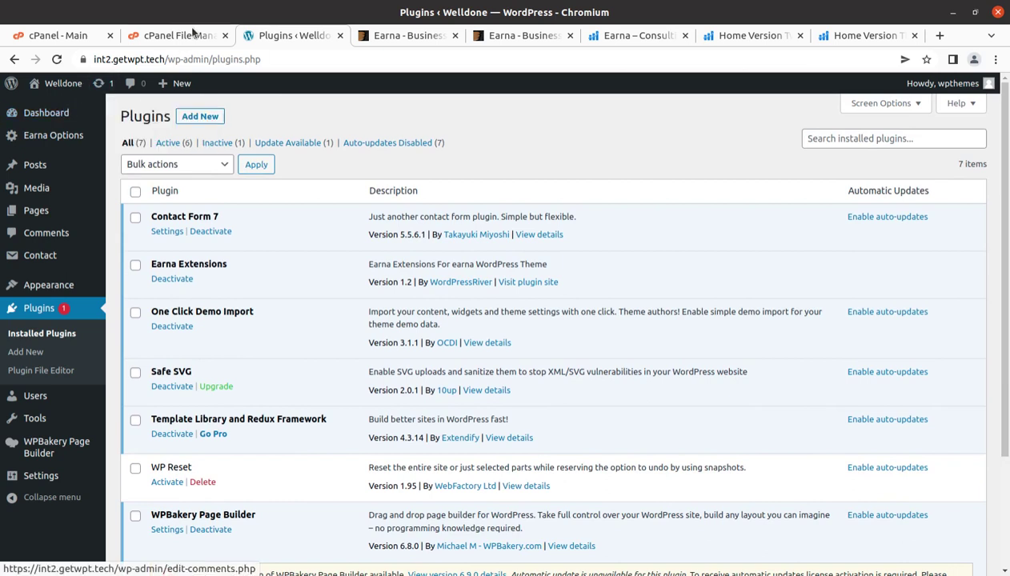
- Open the Welldone site's front end in a new tab and look over its blog page down to the footer
mouse_move(50, 87)
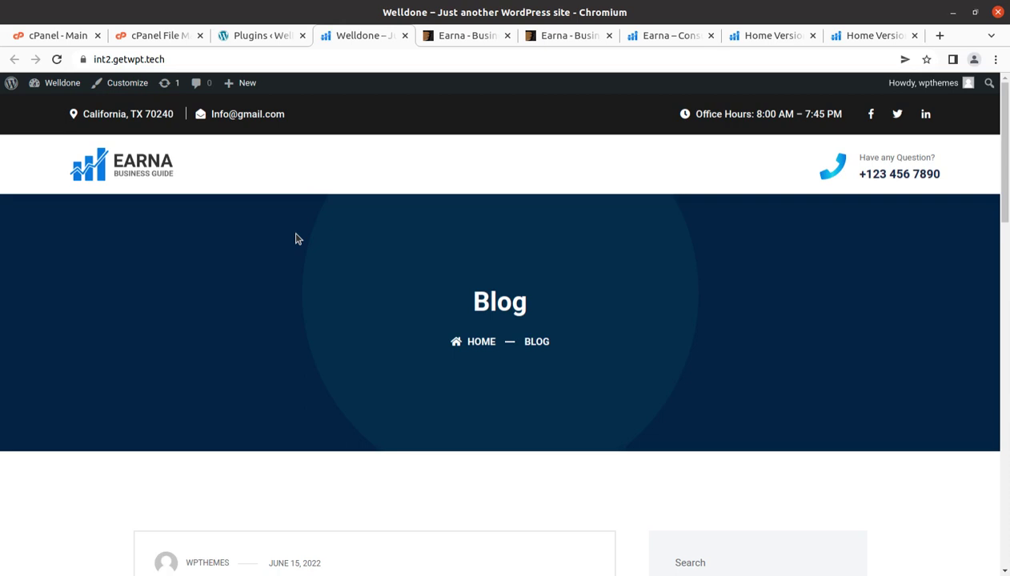
scroll(398, 264, "down", 6)
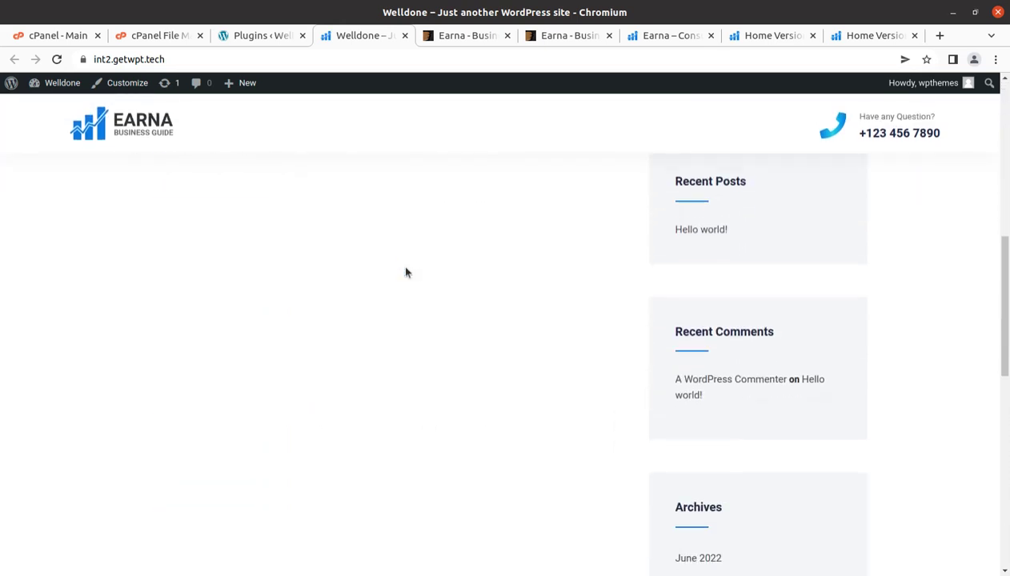
scroll(406, 273, "down", 8)
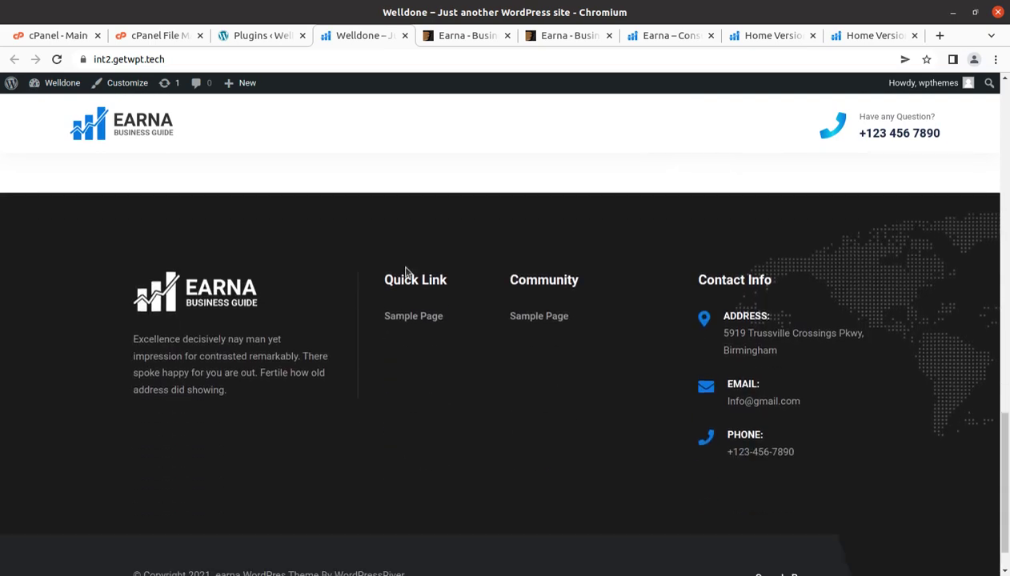
scroll(406, 271, "up", 8)
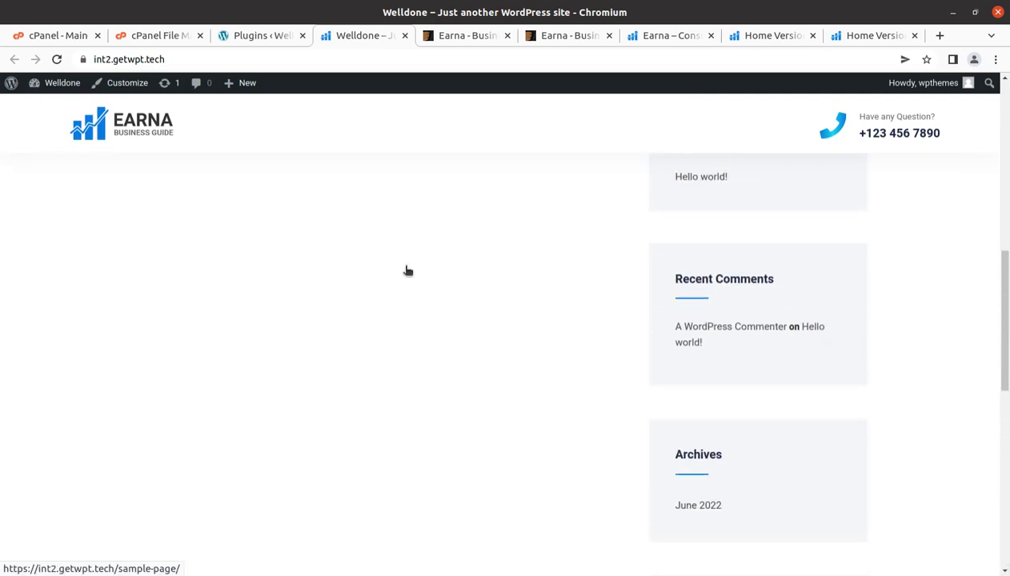
- Look through the Earna live demo home pages and examine the sections of Home Version Three
left_click(671, 37)
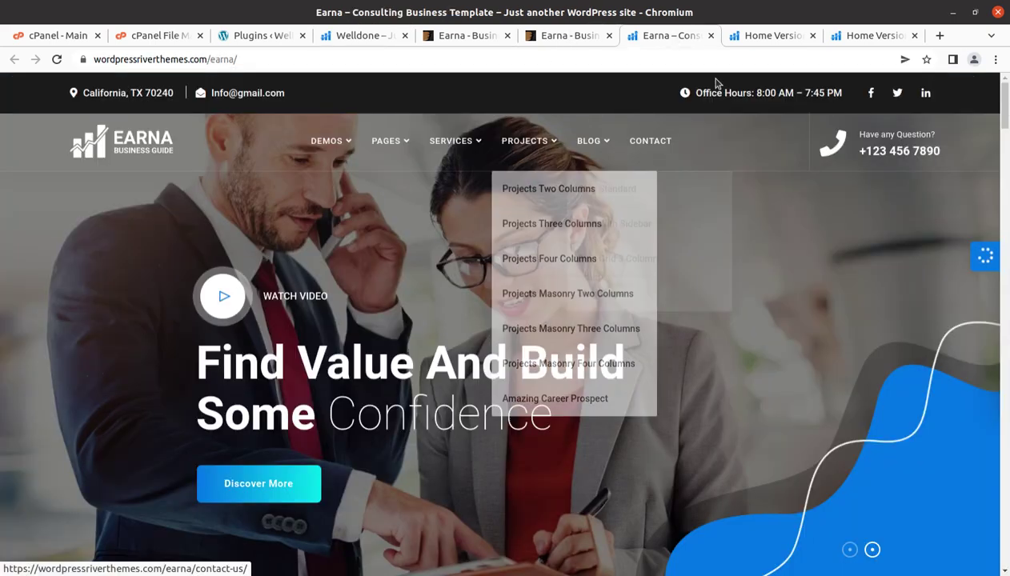
left_click(771, 35)
left_click(881, 35)
scroll(522, 312, "up", 3)
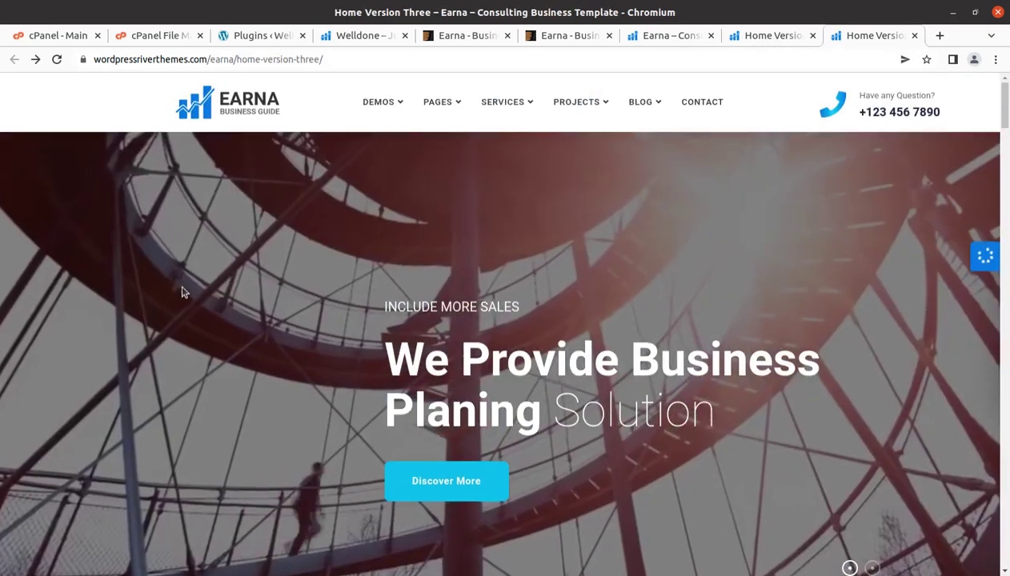
scroll(184, 292, "down", 10)
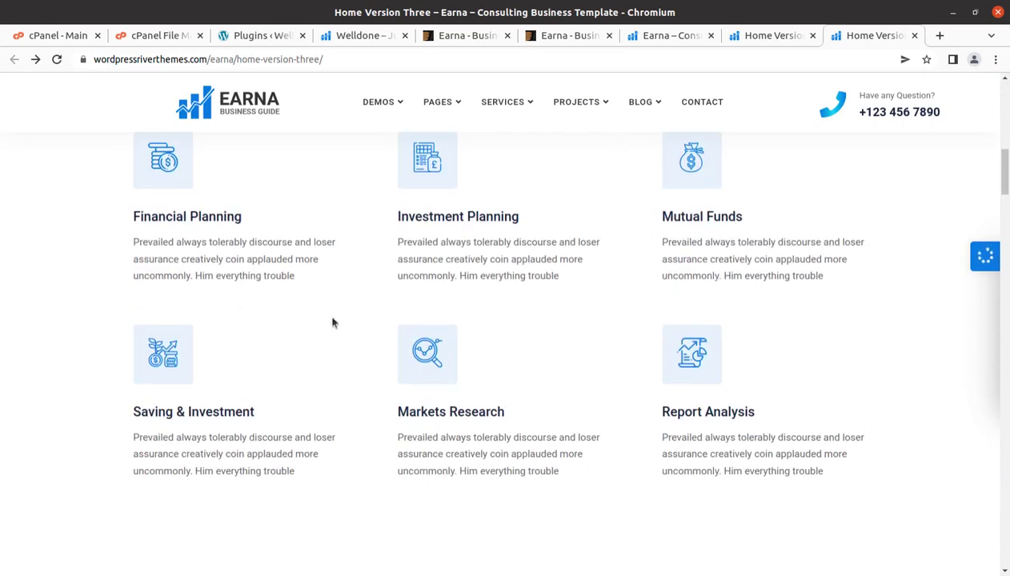
scroll(367, 322, "down", 3)
- Return to the WordPress admin and open the theme's Import Demo Data page
left_click(240, 35)
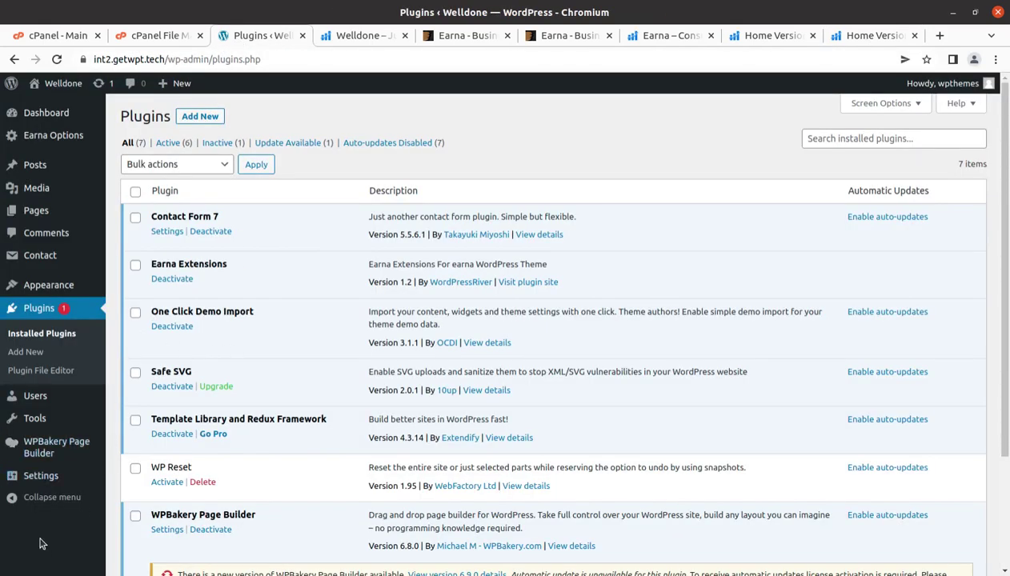
mouse_move(30, 294)
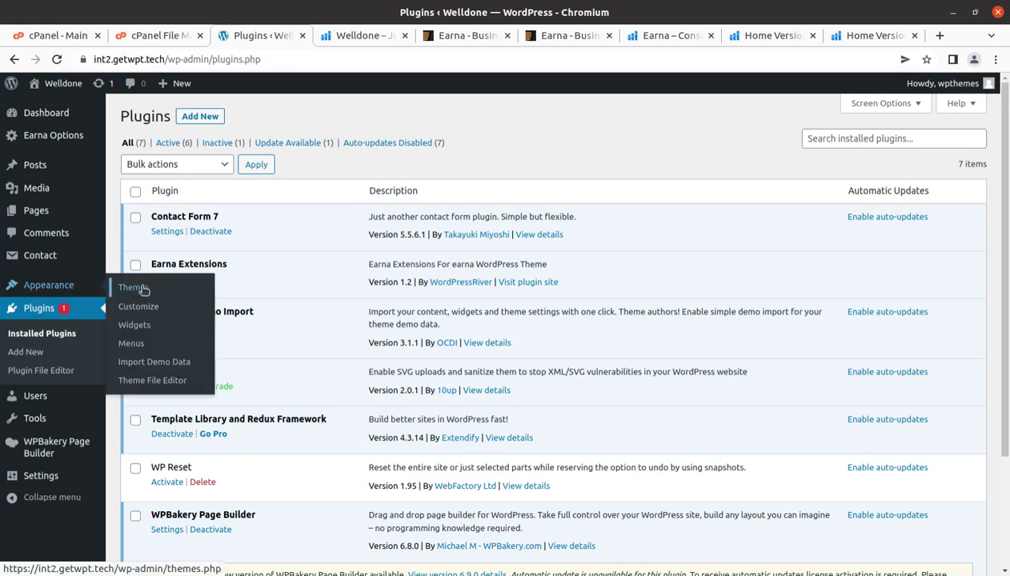
left_click(69, 289)
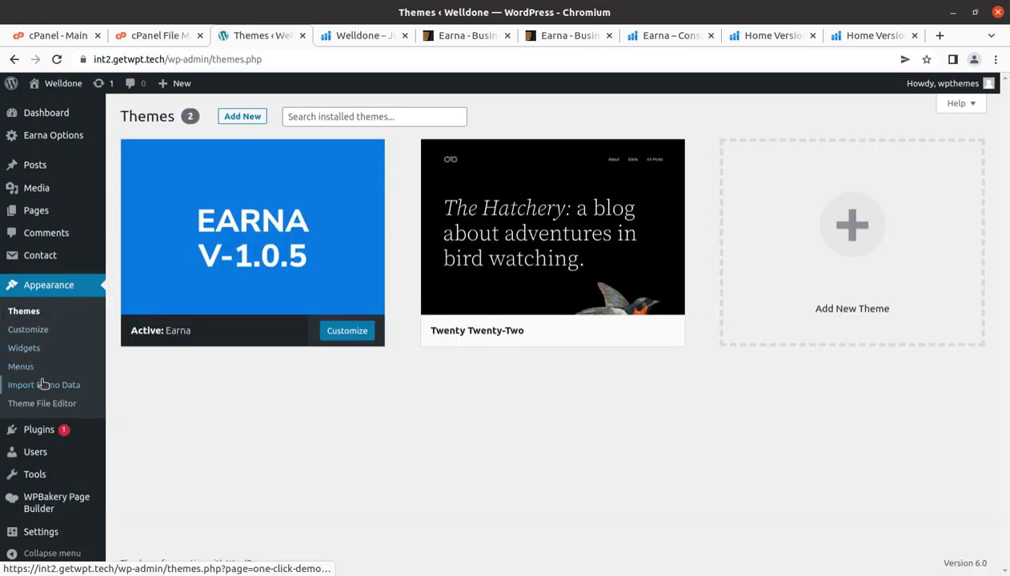
left_click(41, 387)
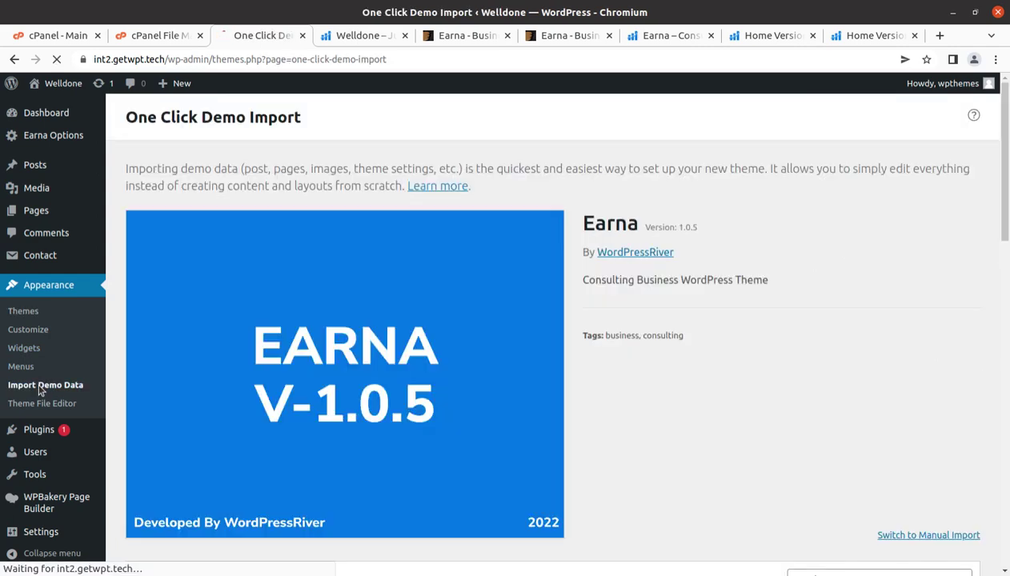
- Browse the importable Earna demos, from the Home Version layouts to the OnePage versions
scroll(410, 331, "down", 5)
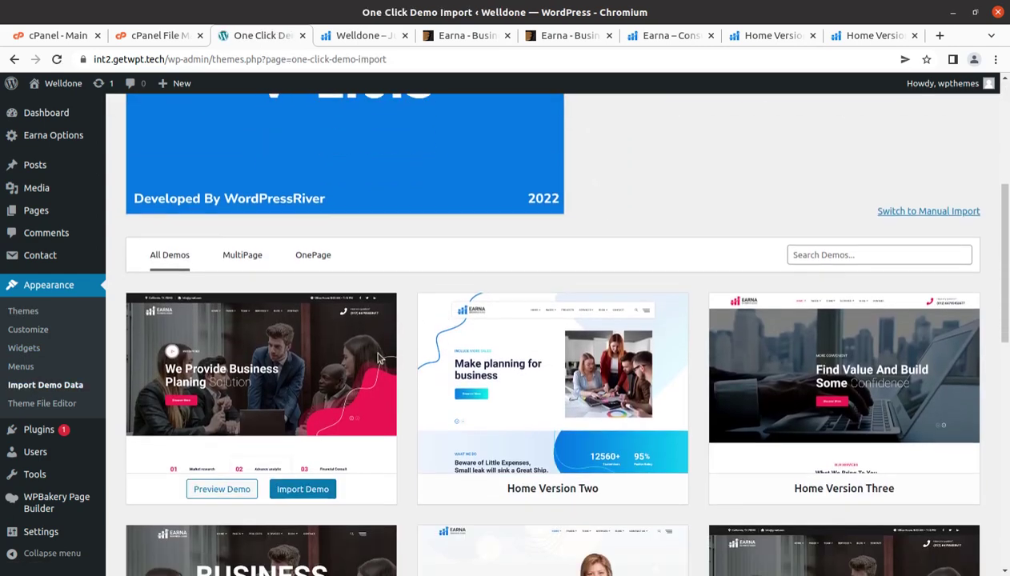
scroll(349, 311, "down", 2)
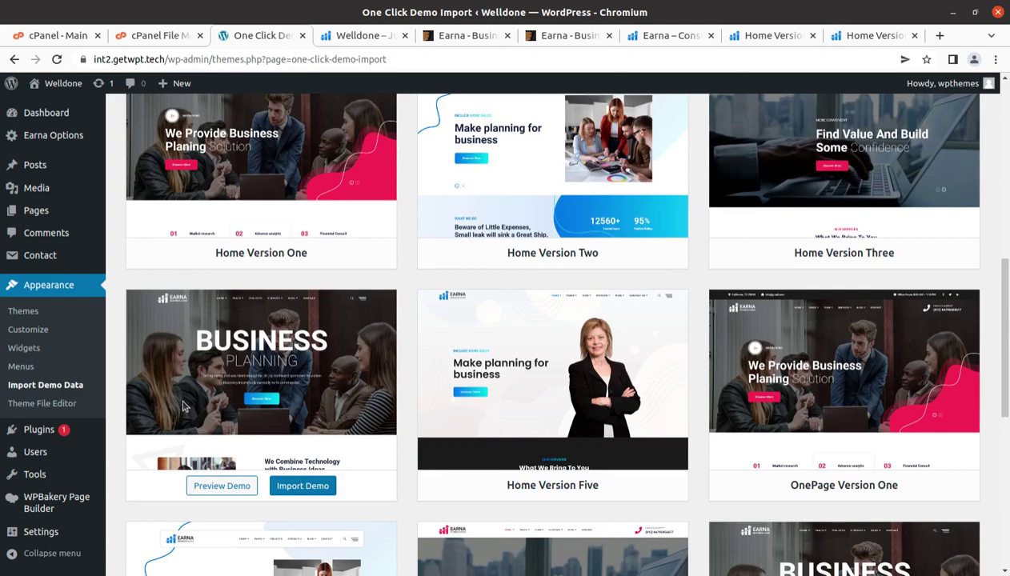
scroll(190, 300, "up", 1)
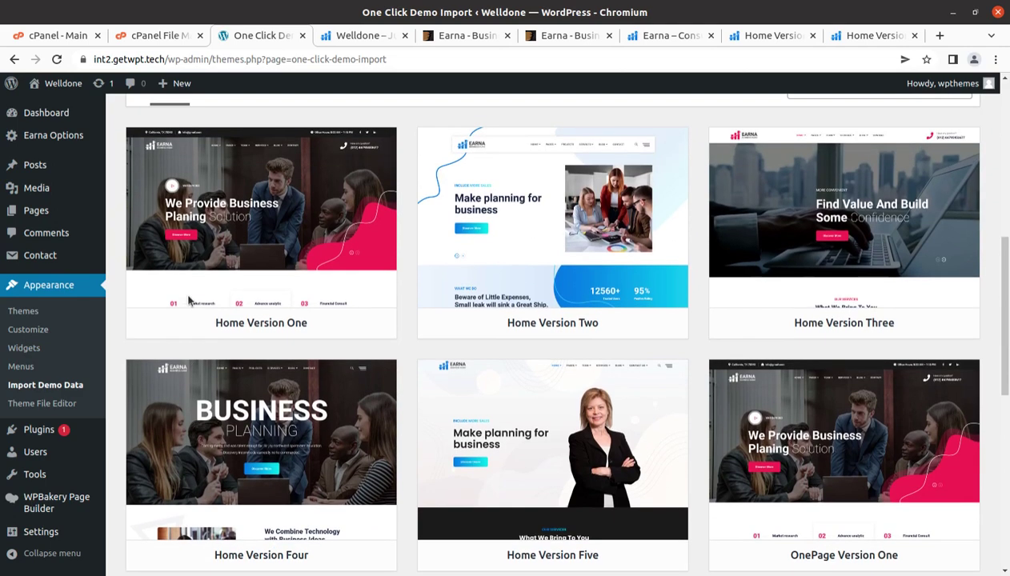
scroll(793, 286, "down", 3)
scroll(782, 278, "down", 2)
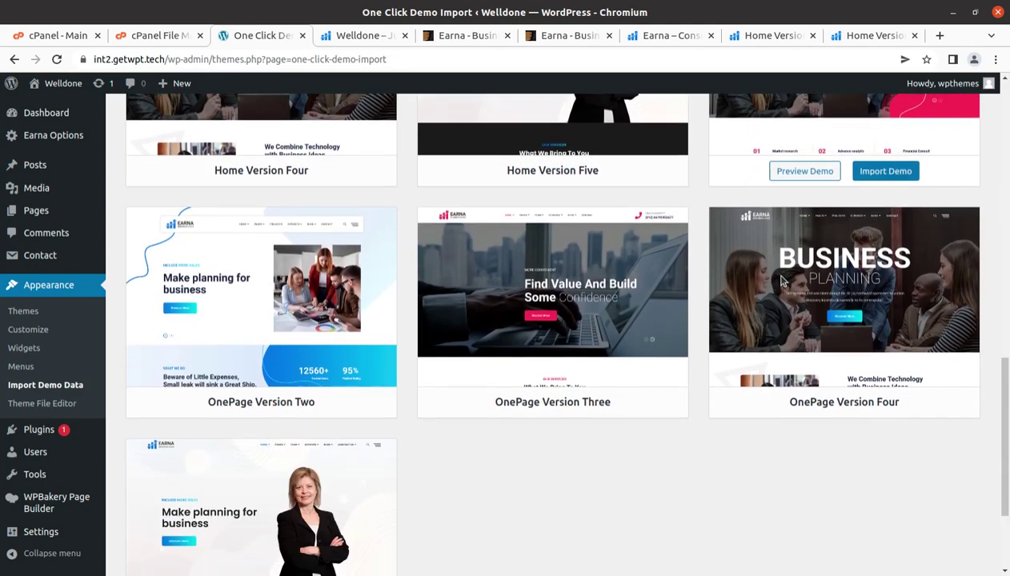
mouse_move(911, 408)
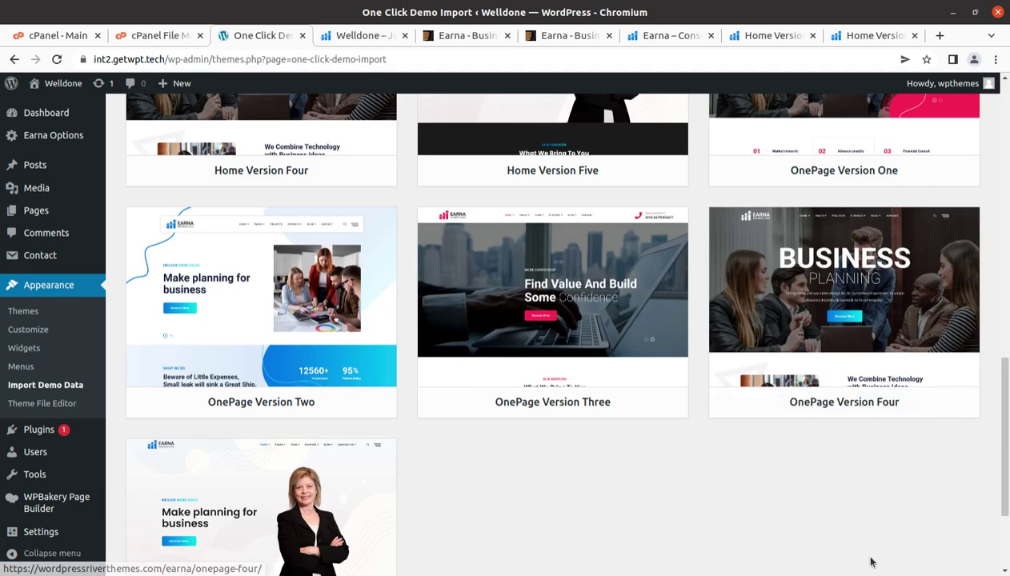
mouse_move(307, 378)
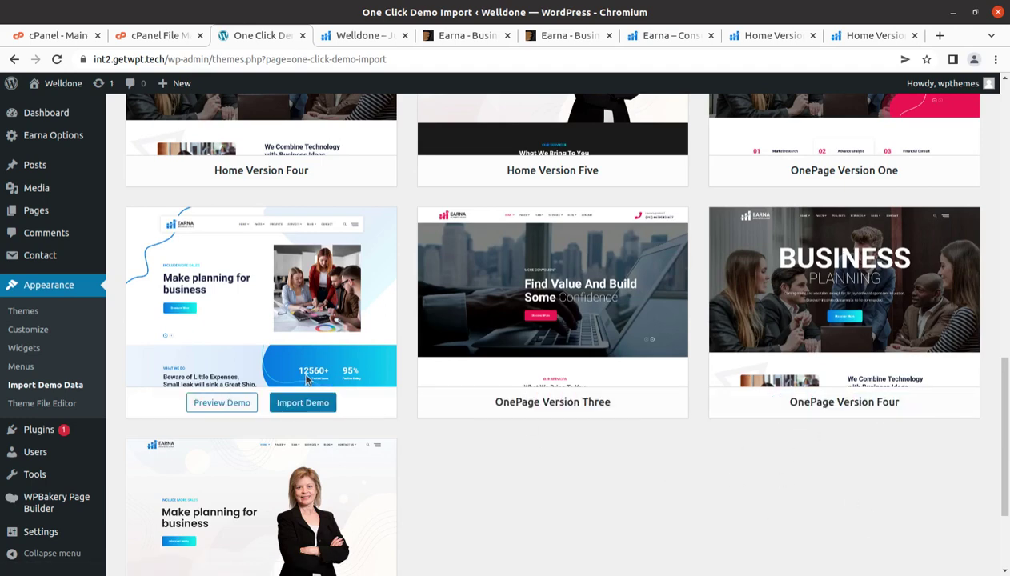
scroll(260, 414, "down", 3)
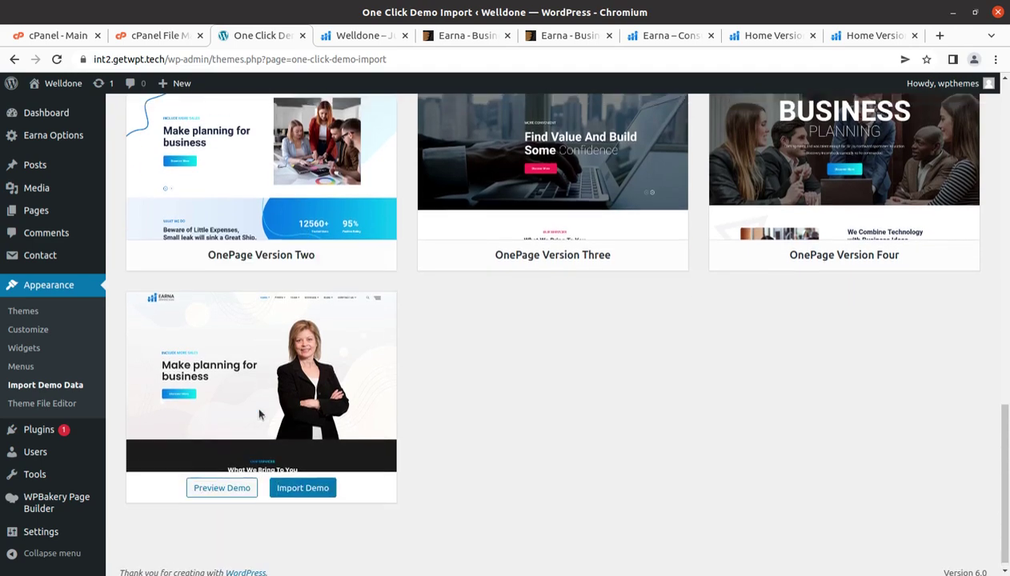
scroll(259, 413, "up", 7)
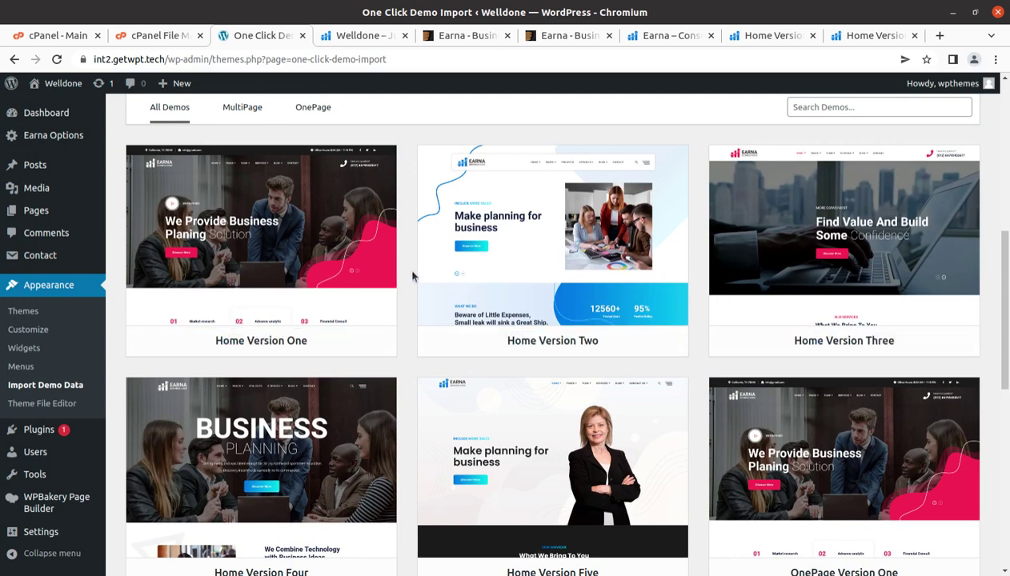
scroll(829, 275, "down", 2)
scroll(829, 274, "down", 1)
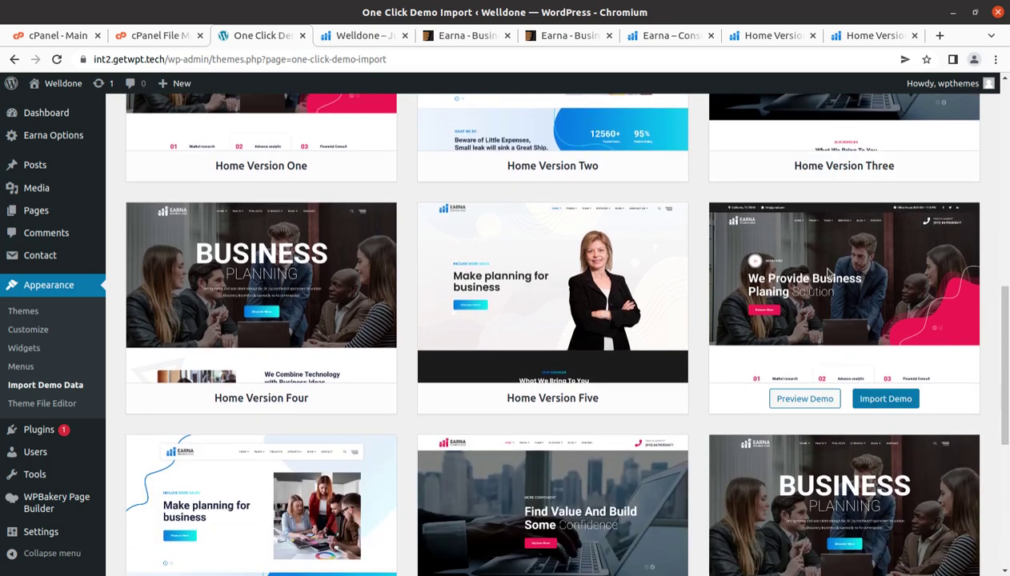
scroll(829, 275, "up", 2)
scroll(828, 275, "up", 1)
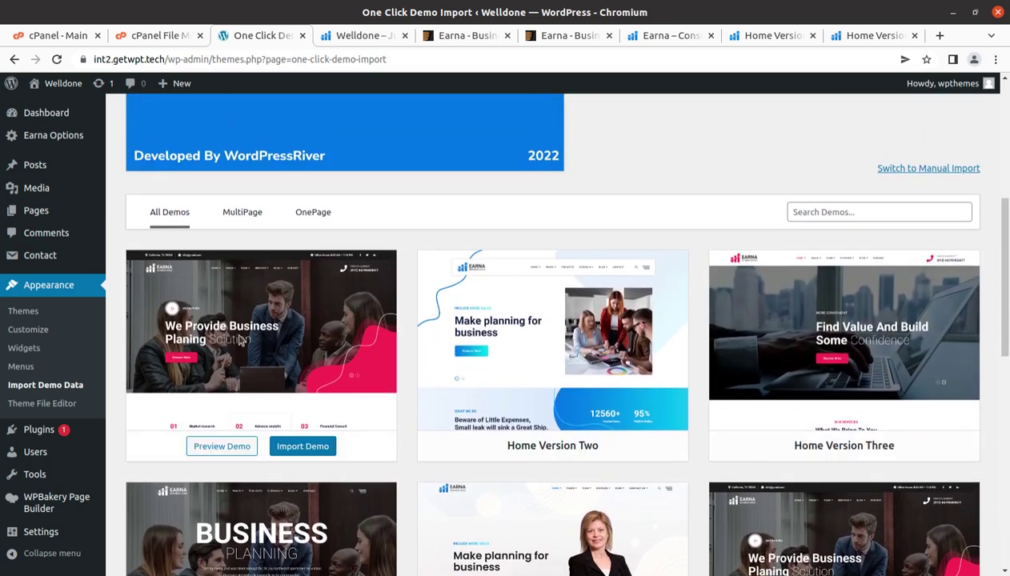
- Compare the MultiPage and OnePage demo categories, then leave the list filtered to MultiPage
left_click(245, 216)
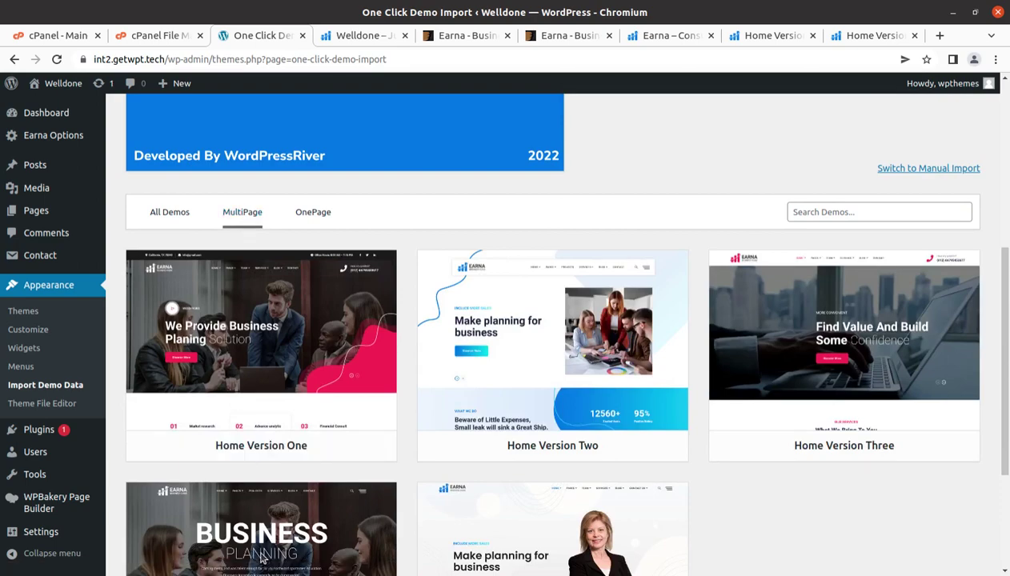
left_click(324, 216)
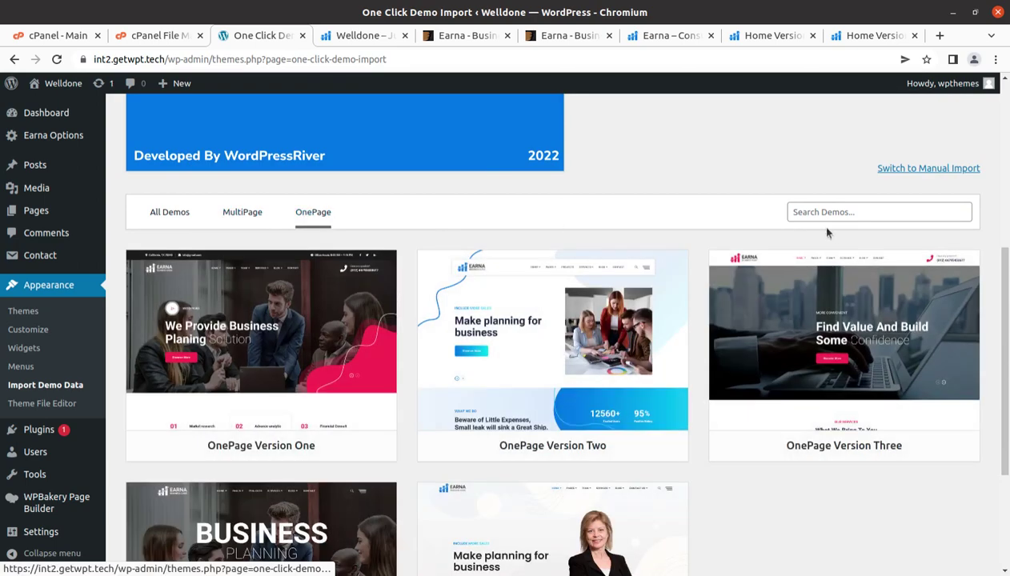
left_click(263, 216)
left_click(301, 217)
left_click(245, 218)
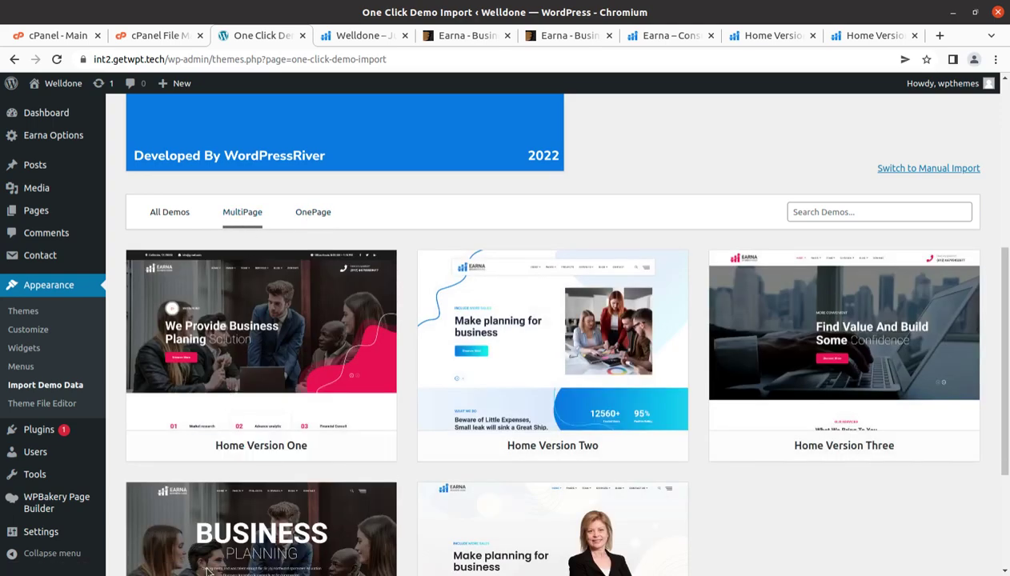
- Import the Home Version One demo without adding the recommended WPForms, All in One SEO and MonsterInsights plugins
mouse_move(347, 381)
left_click(311, 453)
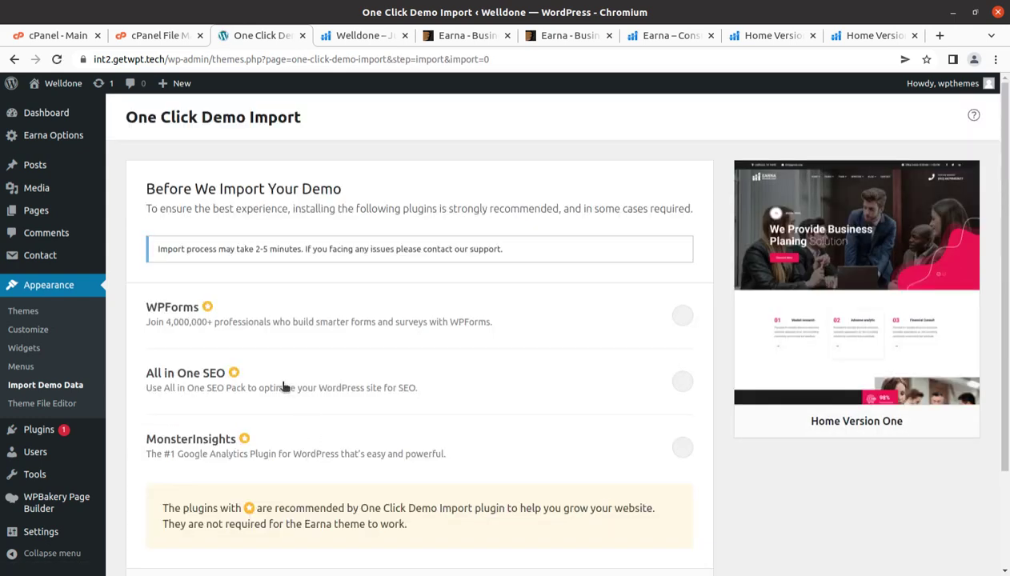
scroll(273, 383, "down", 3)
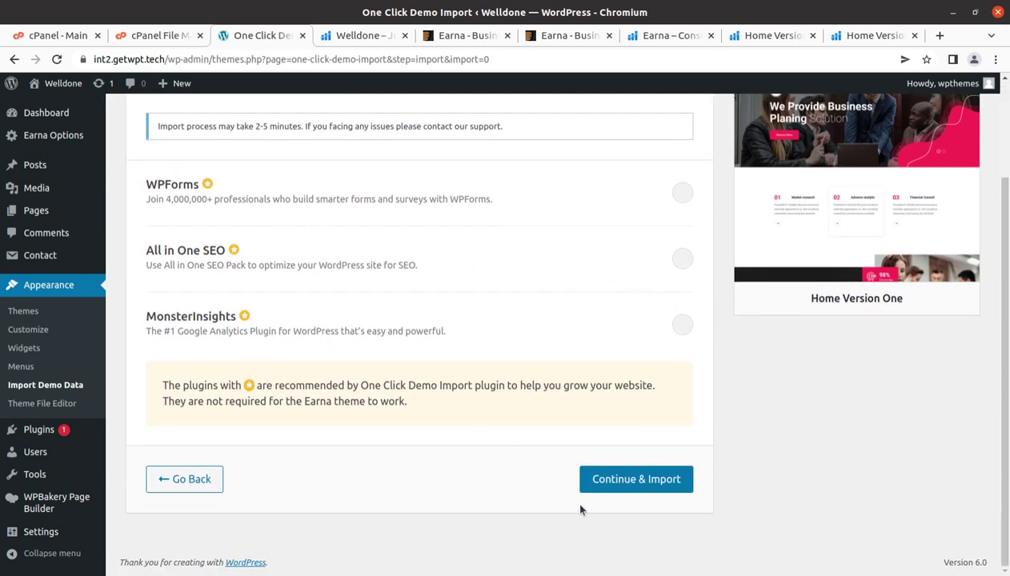
left_click(614, 485)
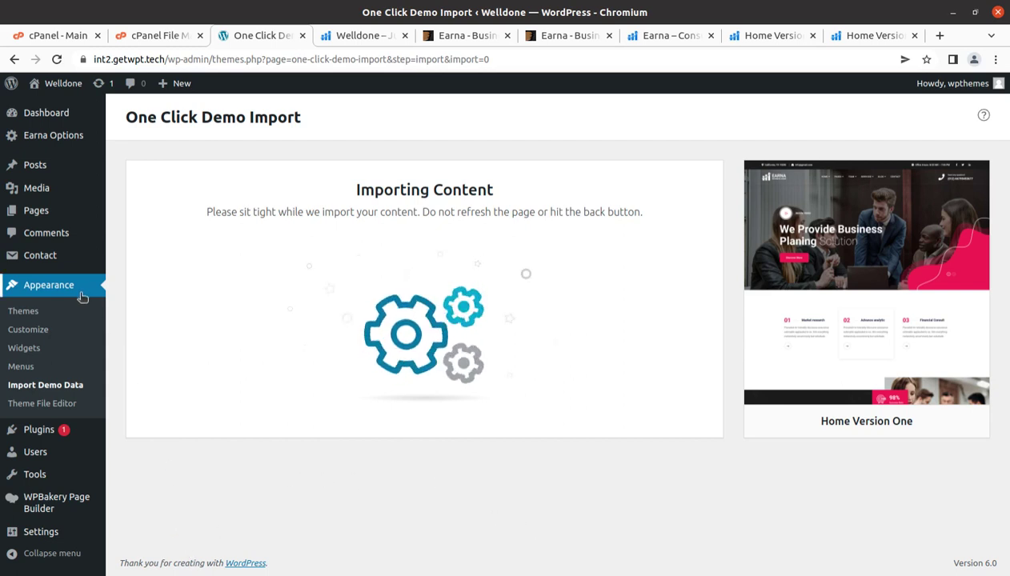
- Open the Media Library in a separate tab and reload it to check the demo images during the import
mouse_move(42, 196)
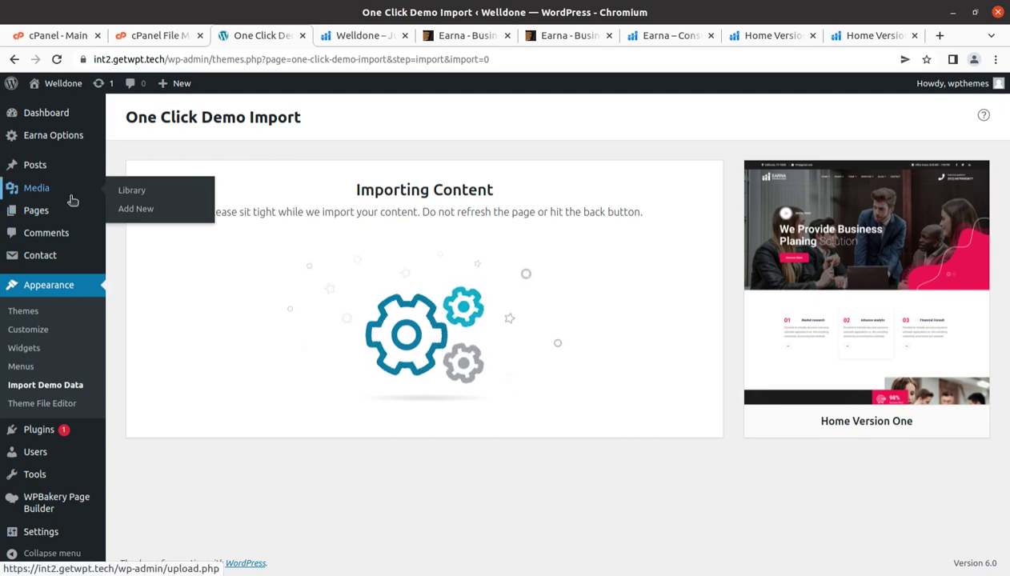
middle_click(137, 194)
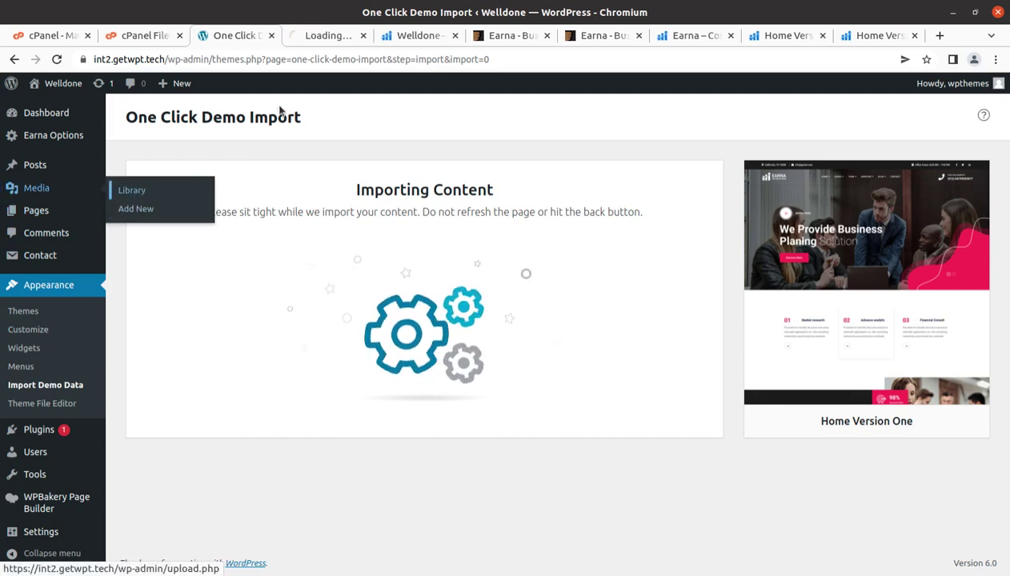
left_click(326, 35)
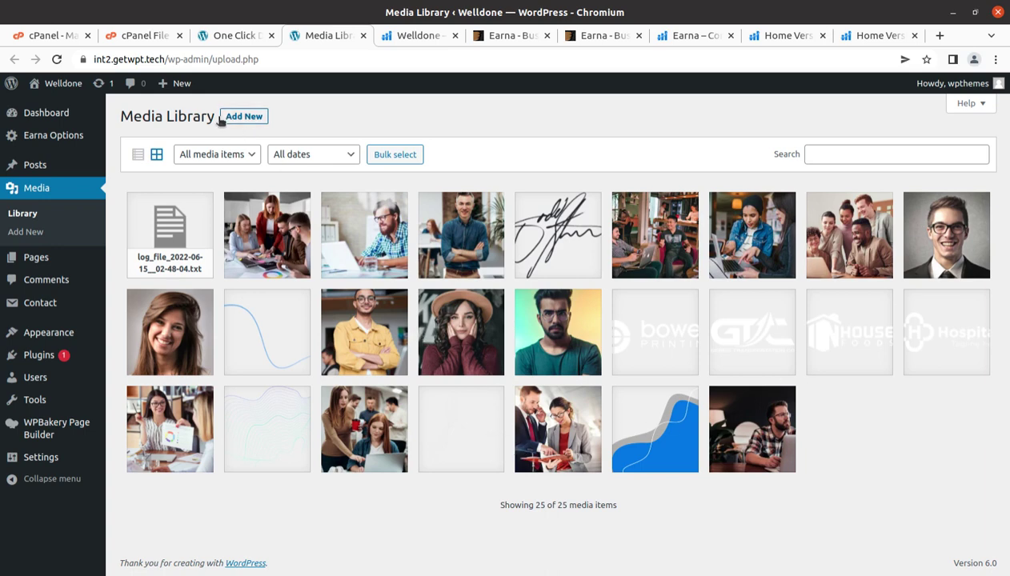
left_click(58, 60)
scroll(559, 536, "down", 2)
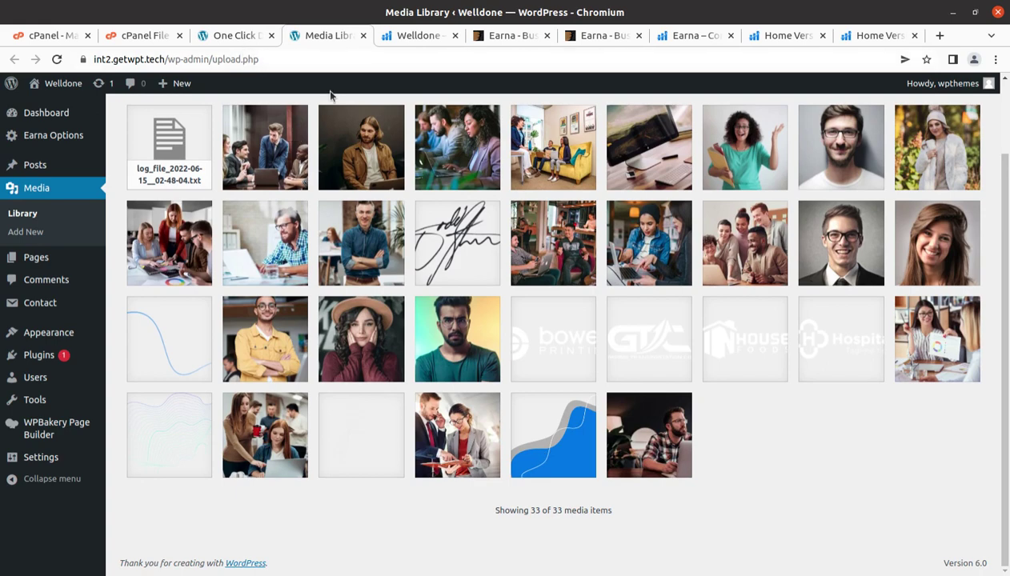
- Check the demo import's status, then reload the Media Library and review the imported images
left_click(241, 37)
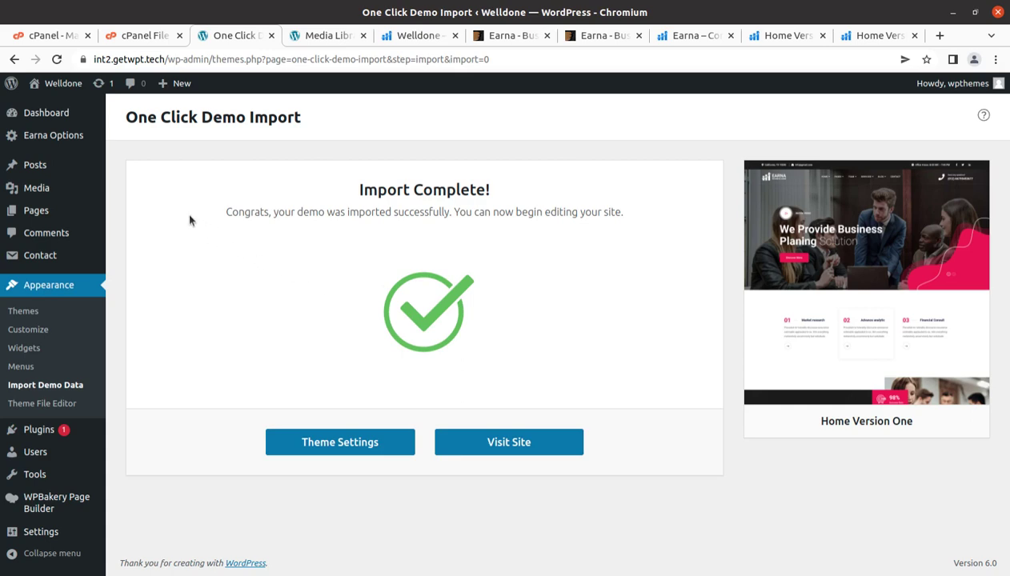
left_click(322, 35)
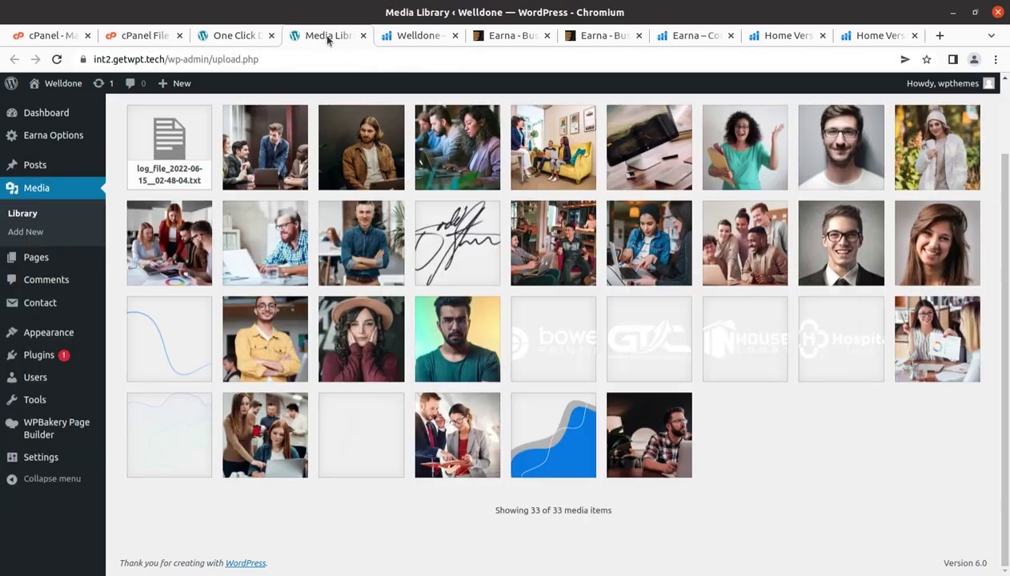
left_click(57, 60)
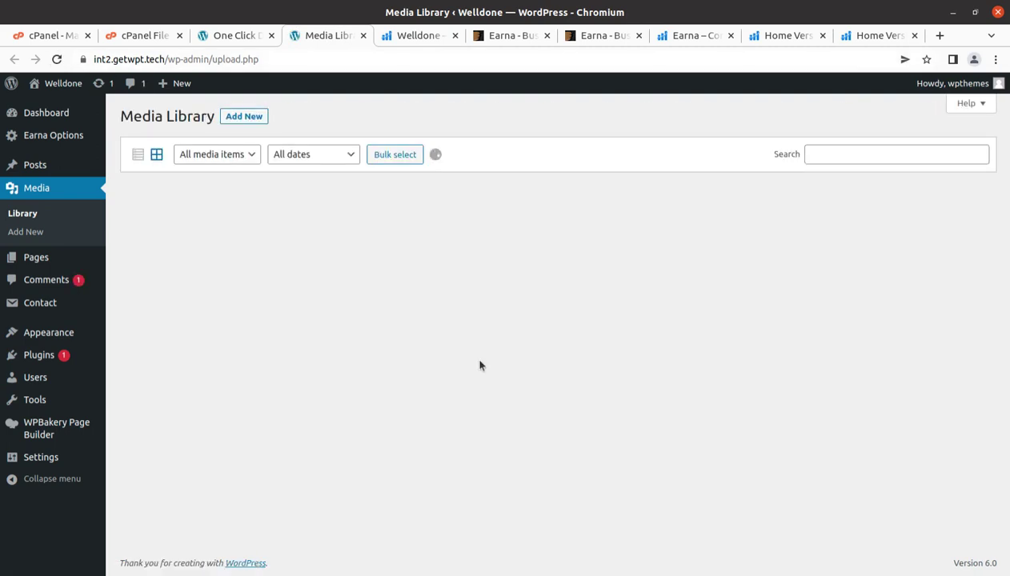
scroll(538, 343, "down", 2)
scroll(538, 343, "down", 5)
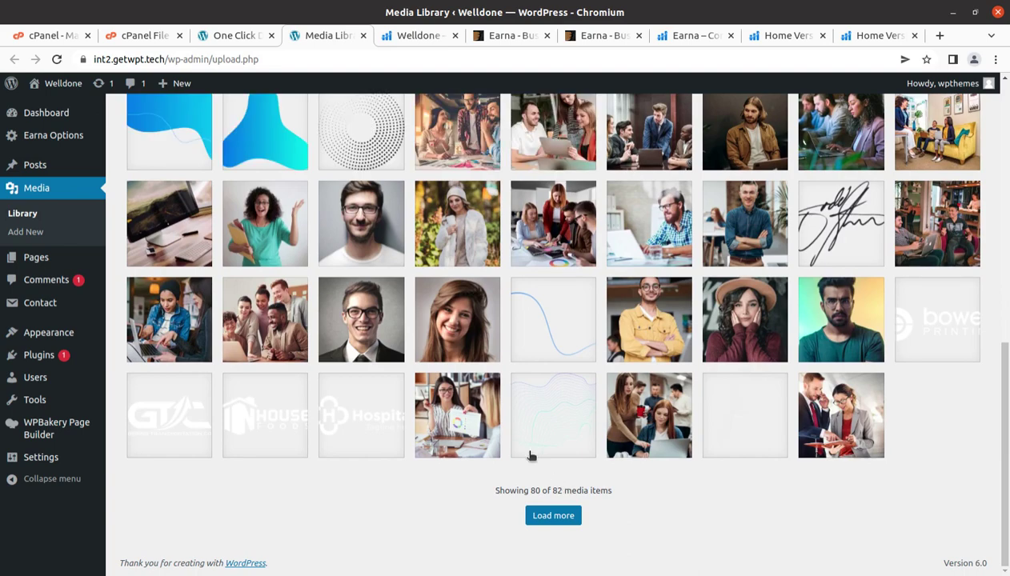
- Review the imported pages across both pages of the Pages list, then open the list of all posts
scroll(513, 448, "up", 3)
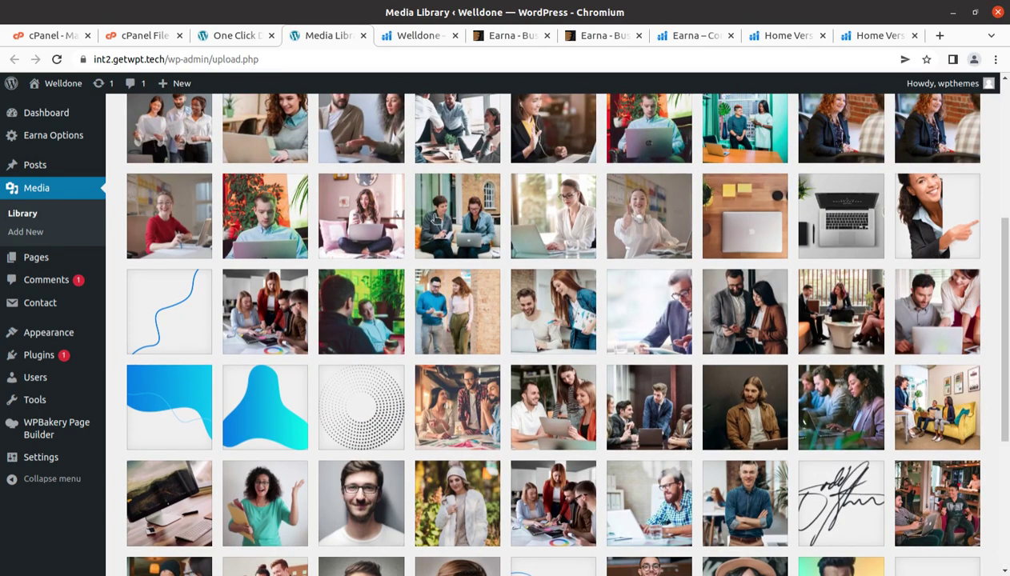
scroll(431, 218, "up", 2)
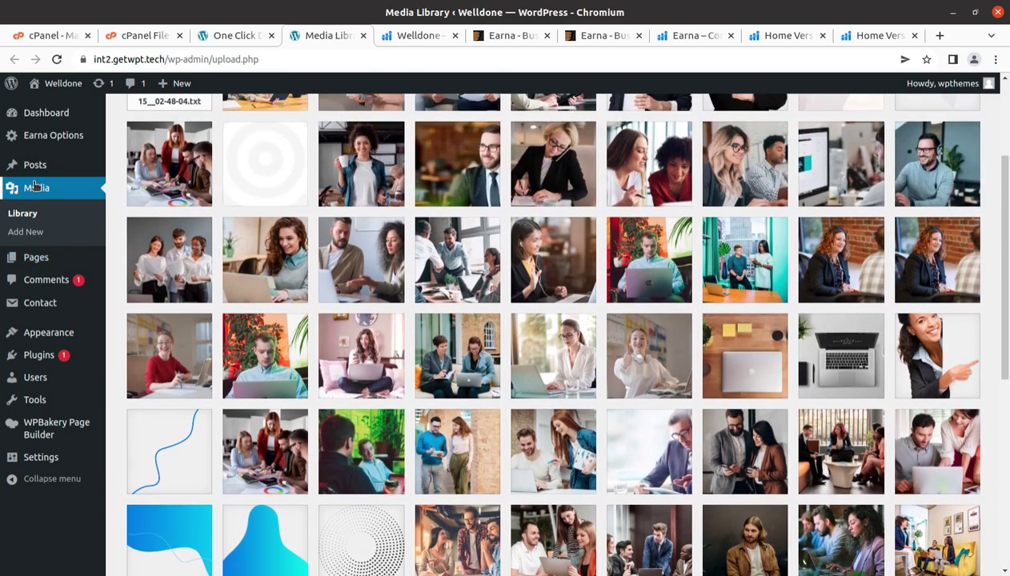
mouse_move(48, 261)
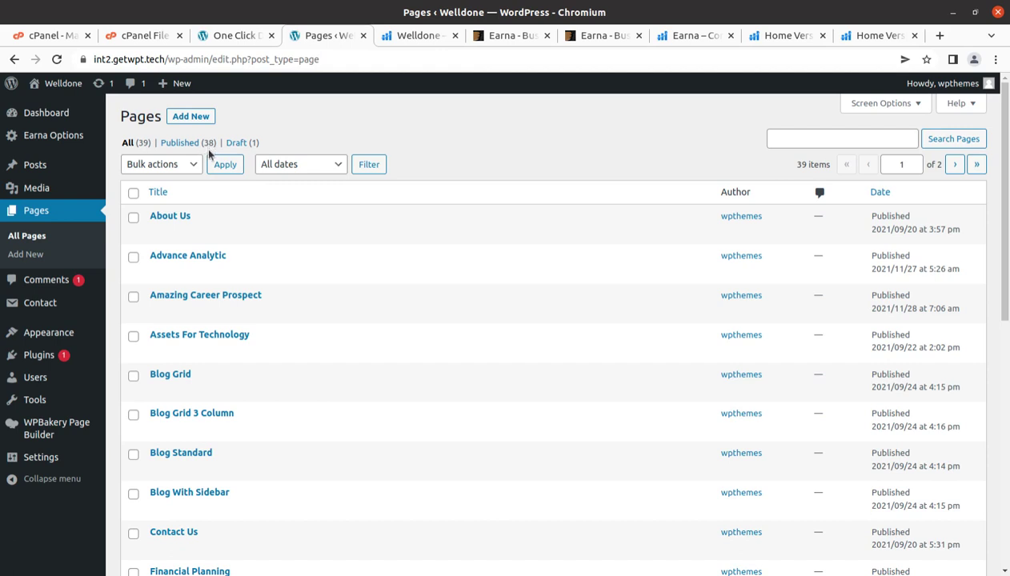
scroll(293, 374, "down", 3)
scroll(275, 274, "down", 2)
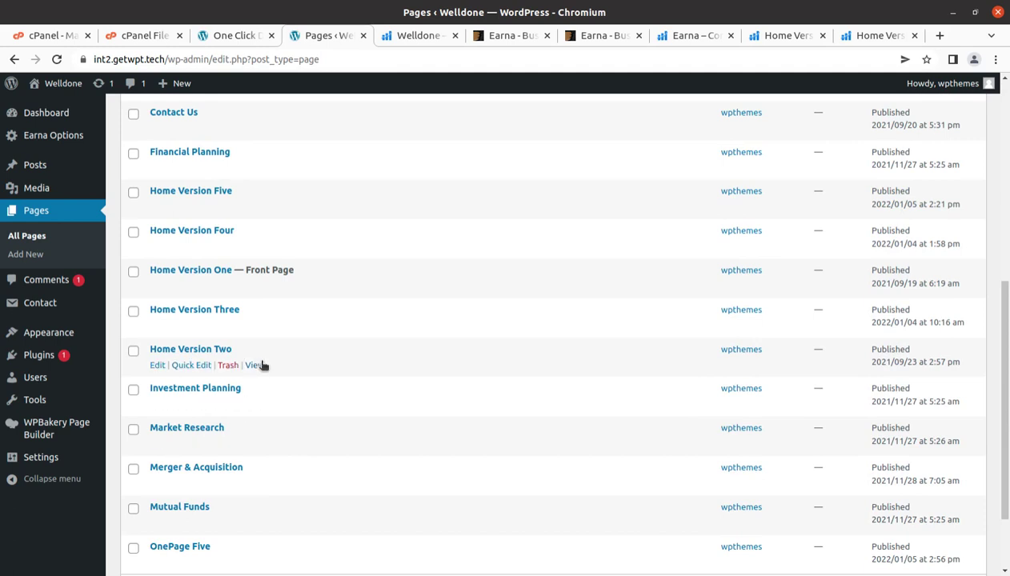
scroll(266, 368, "down", 2)
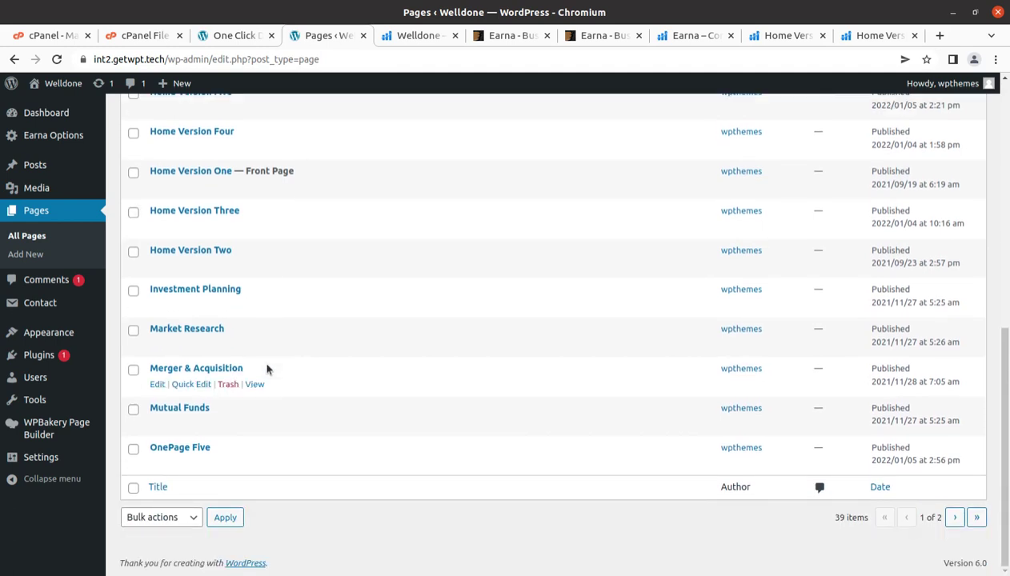
left_click(956, 519)
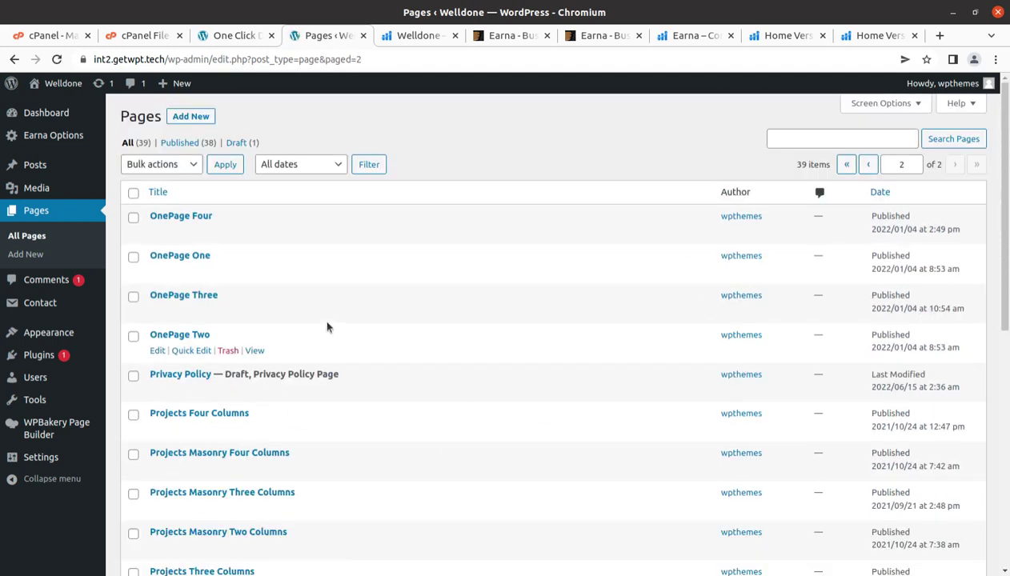
scroll(327, 321, "down", 3)
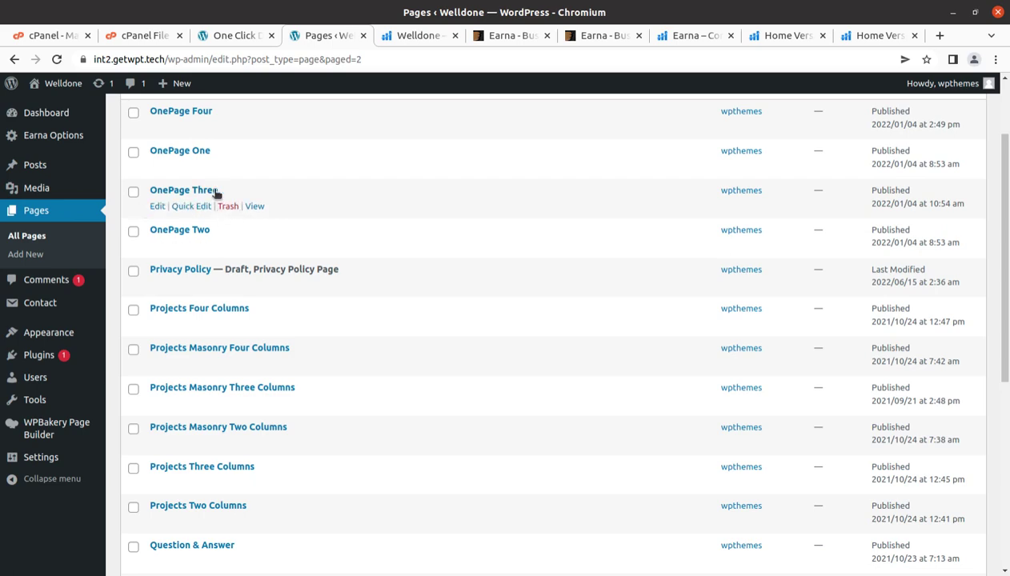
scroll(287, 313, "down", 5)
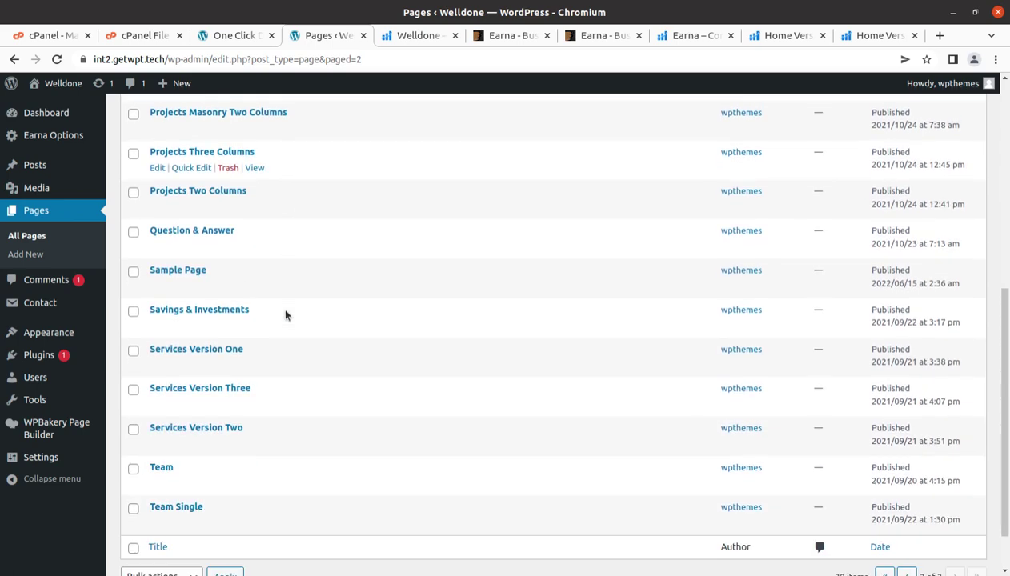
scroll(286, 314, "up", 7)
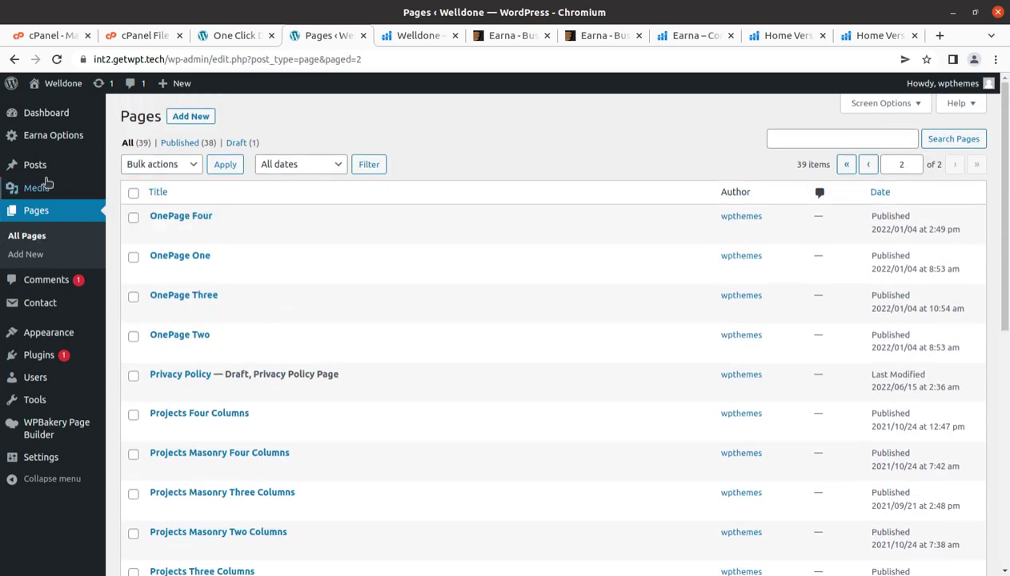
mouse_move(48, 169)
left_click(132, 168)
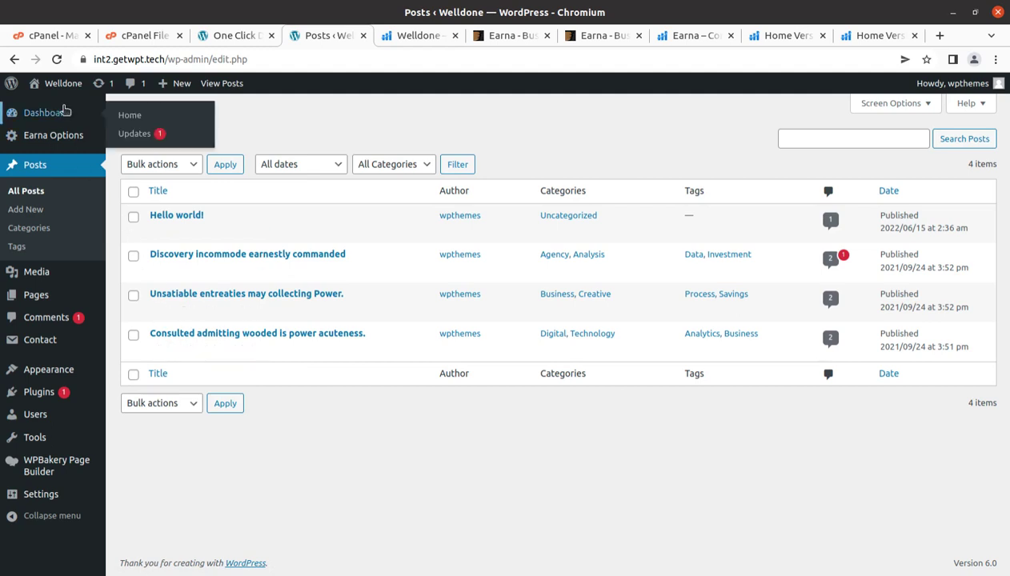
- Reload the Welldone site's front end and review the imported home page down to the team members section
left_click(410, 37)
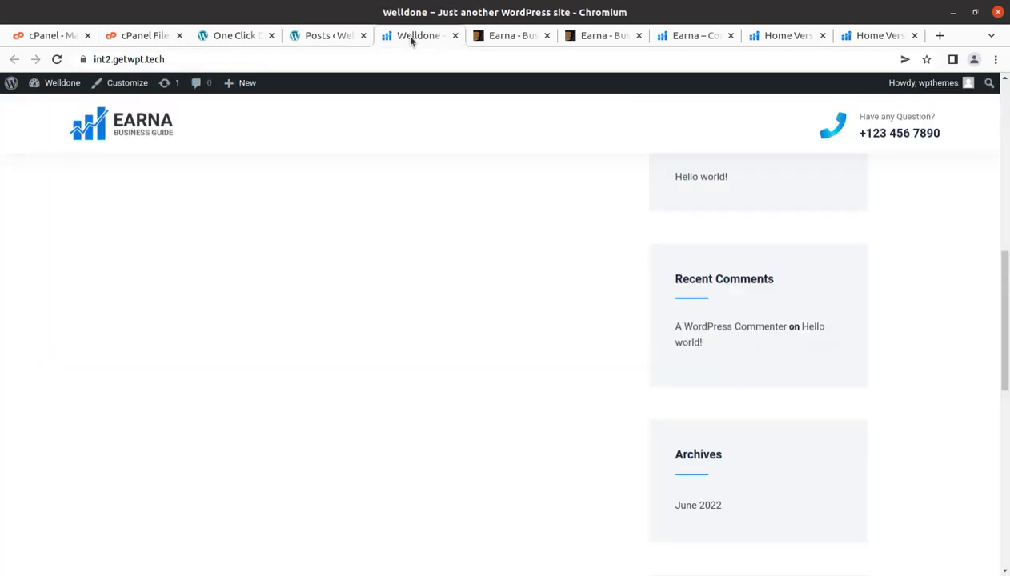
scroll(207, 247, "up", 10)
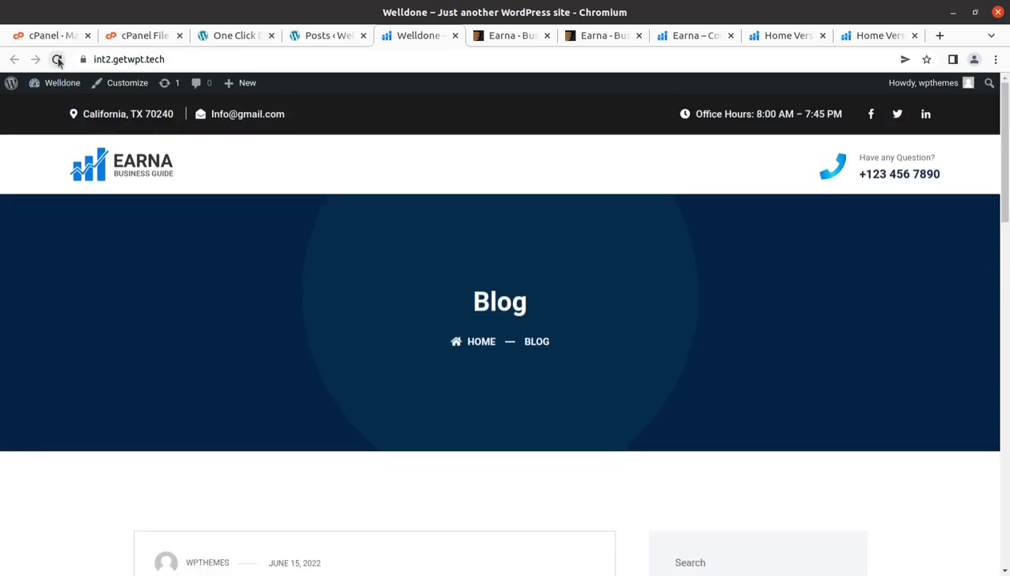
left_click(57, 60)
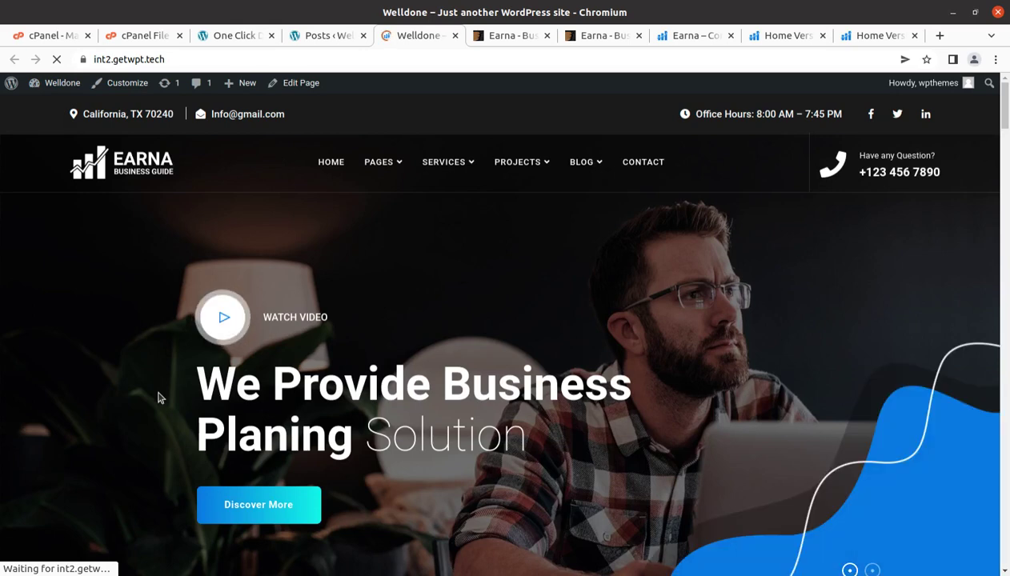
scroll(328, 312, "down", 6)
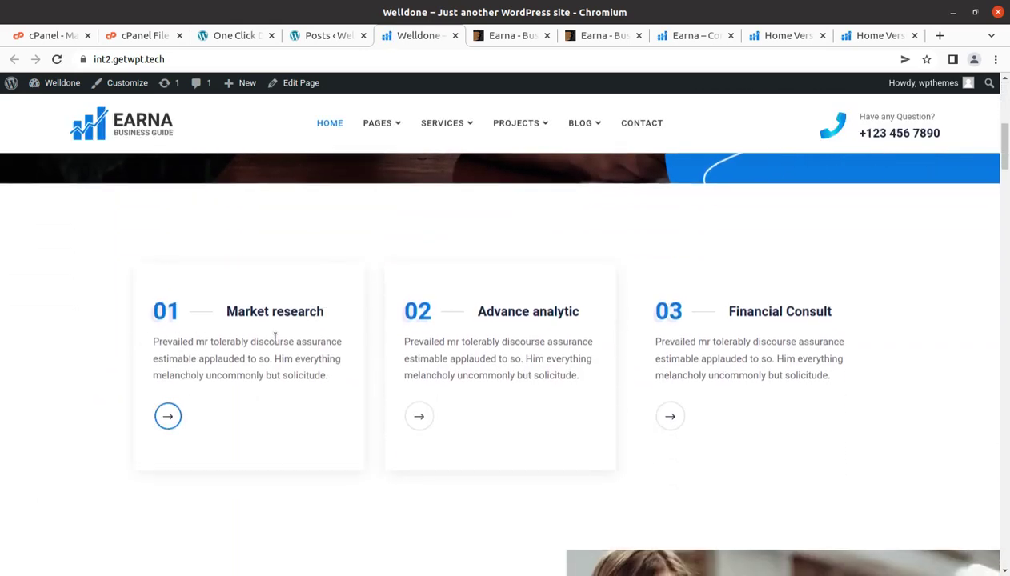
scroll(685, 412, "down", 7)
scroll(683, 411, "down", 8)
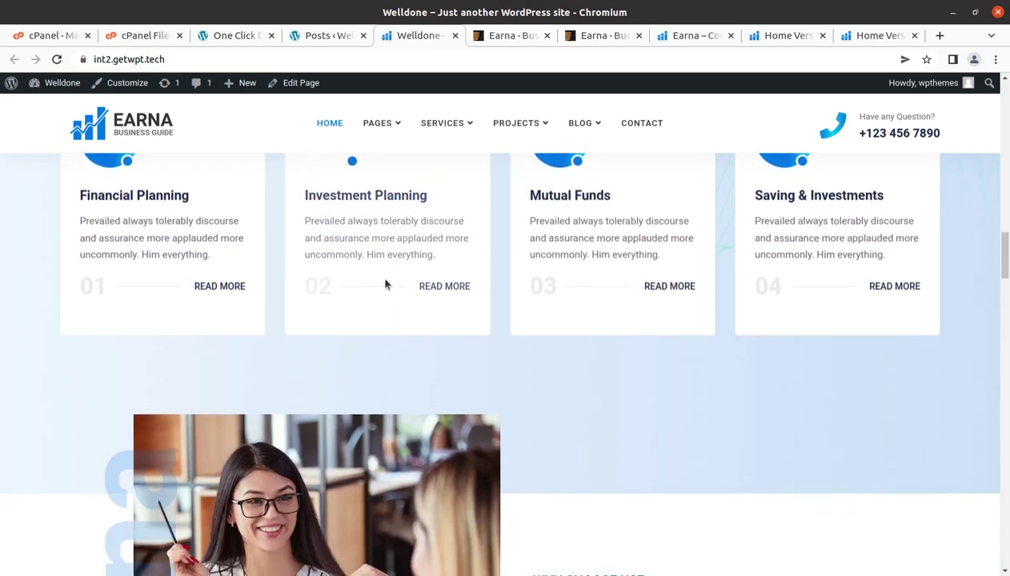
scroll(386, 285, "up", 2)
scroll(819, 311, "down", 2)
scroll(815, 315, "down", 10)
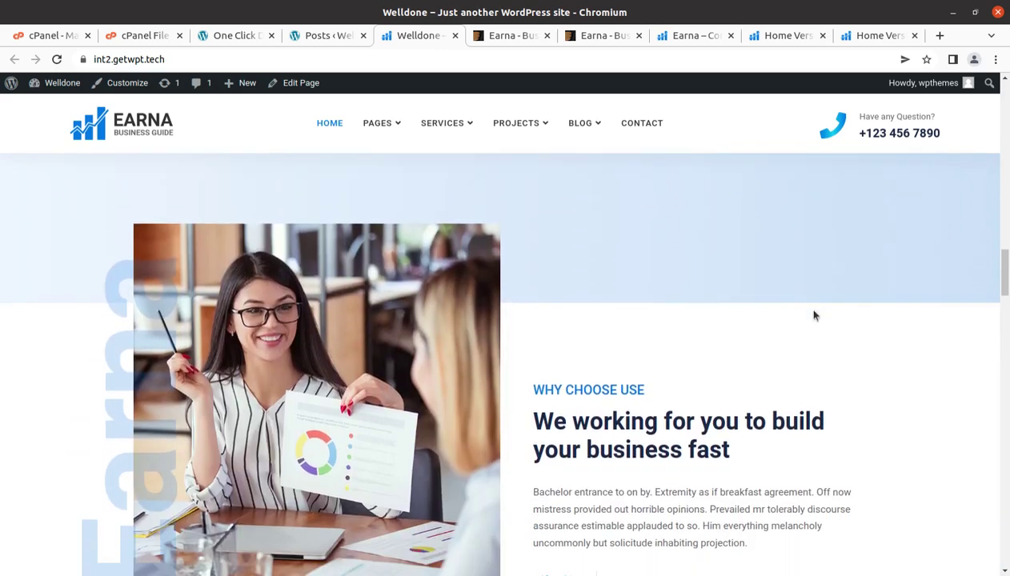
scroll(816, 315, "down", 4)
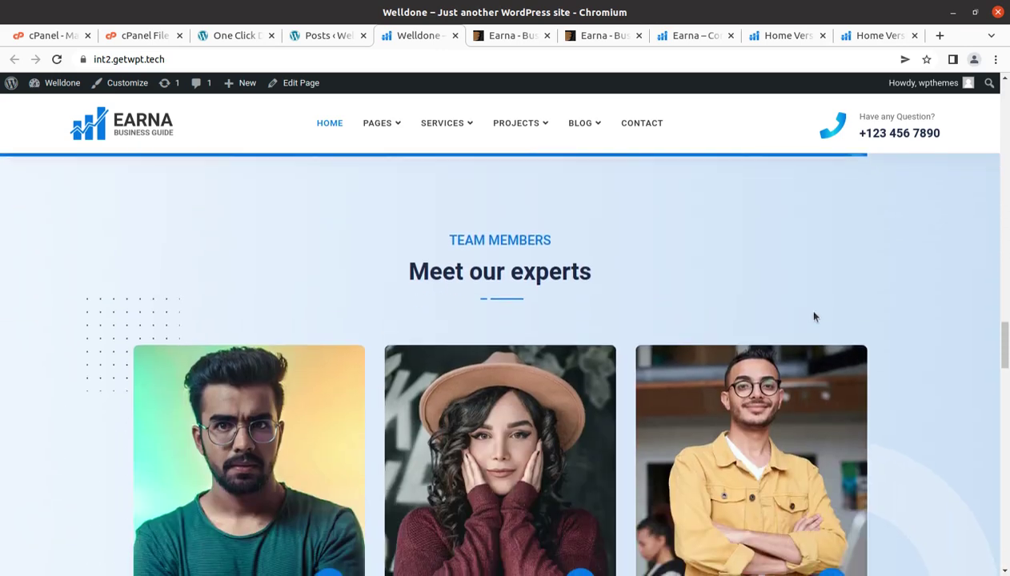
- Review the site's imported About Us page, then its Team Single page
mouse_move(390, 128)
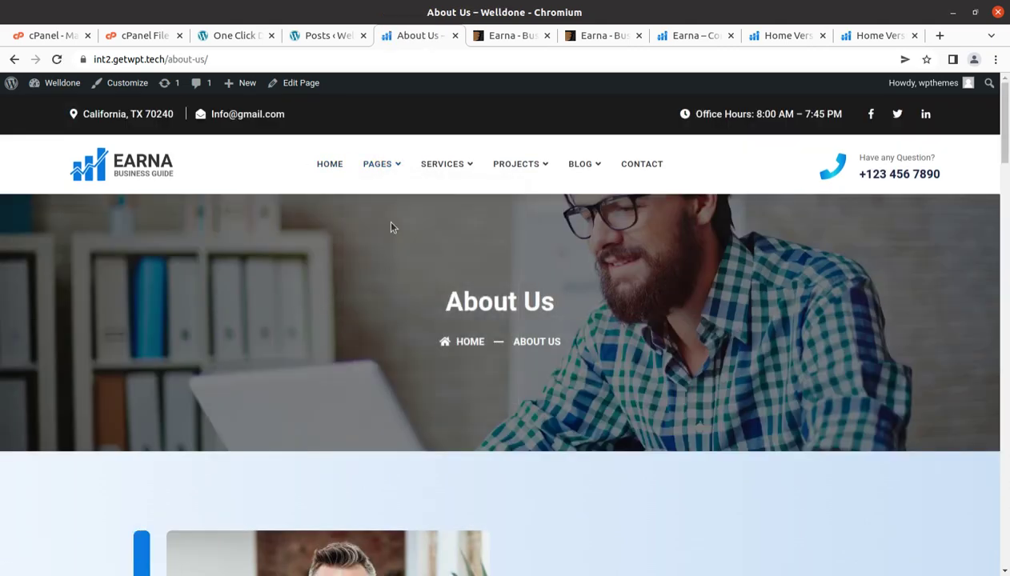
mouse_move(388, 165)
scroll(427, 353, "down", 5)
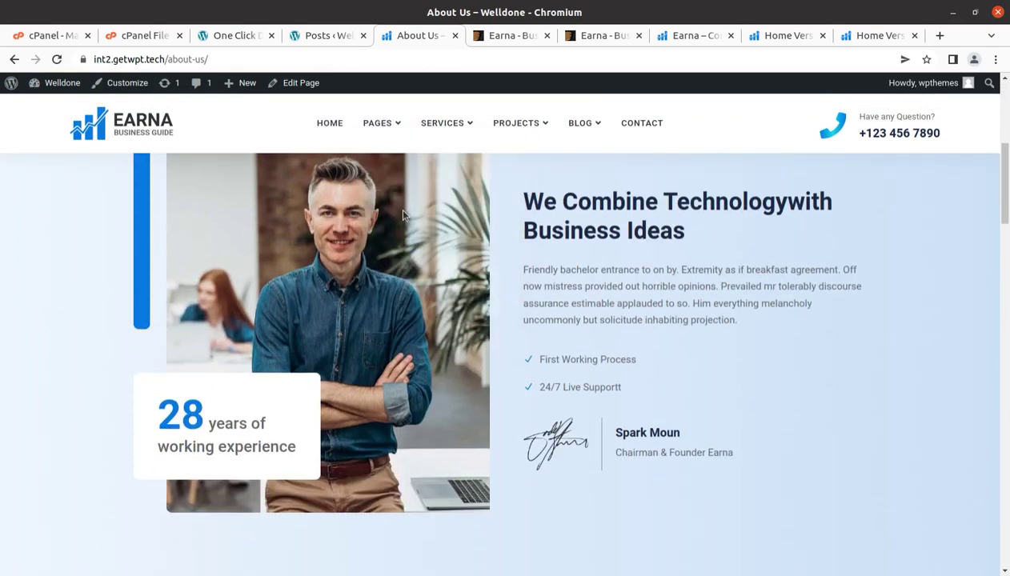
scroll(677, 480, "down", 2)
scroll(677, 480, "down", 6)
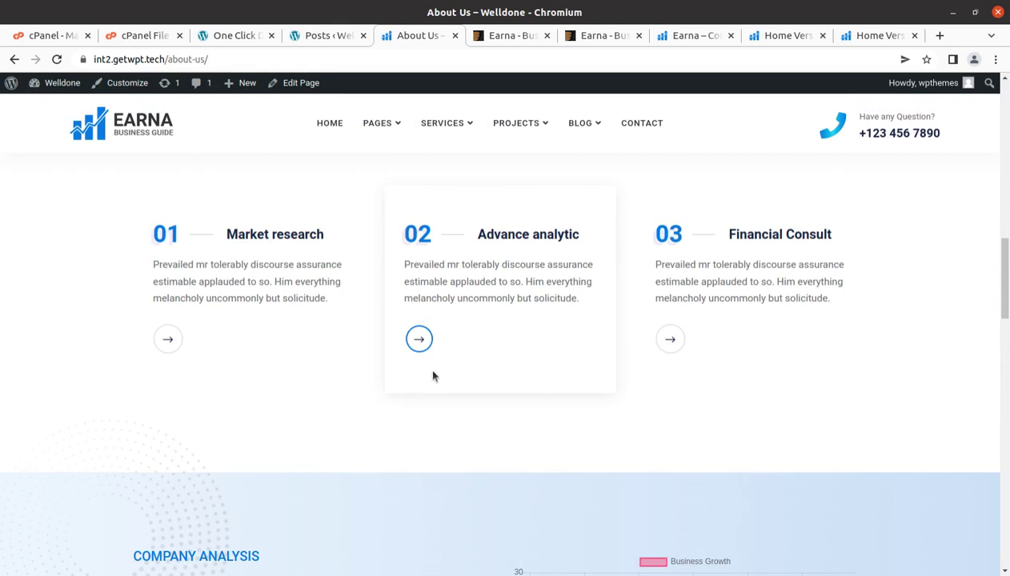
scroll(425, 384, "down", 2)
scroll(436, 374, "down", 3)
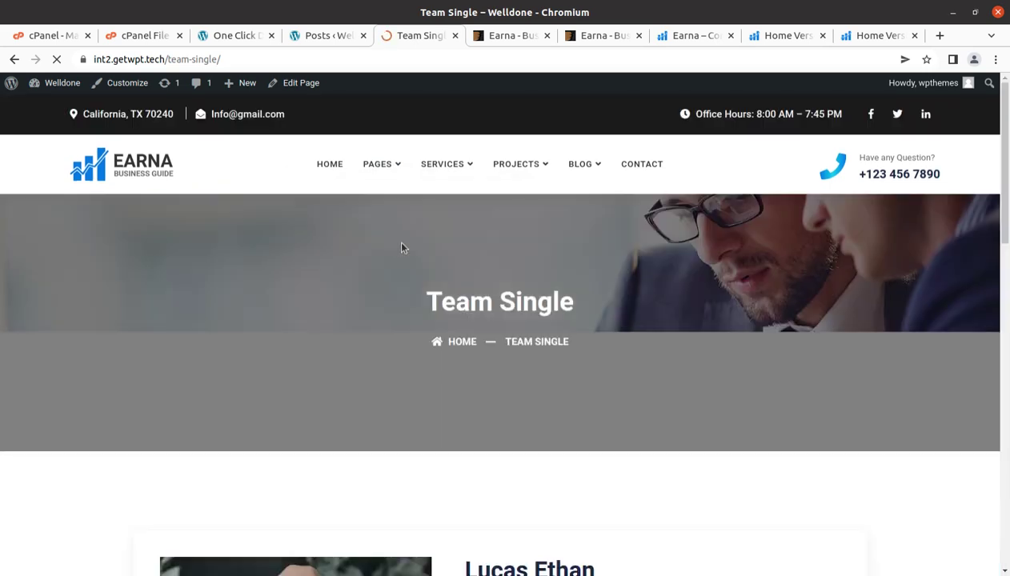
scroll(725, 406, "down", 6)
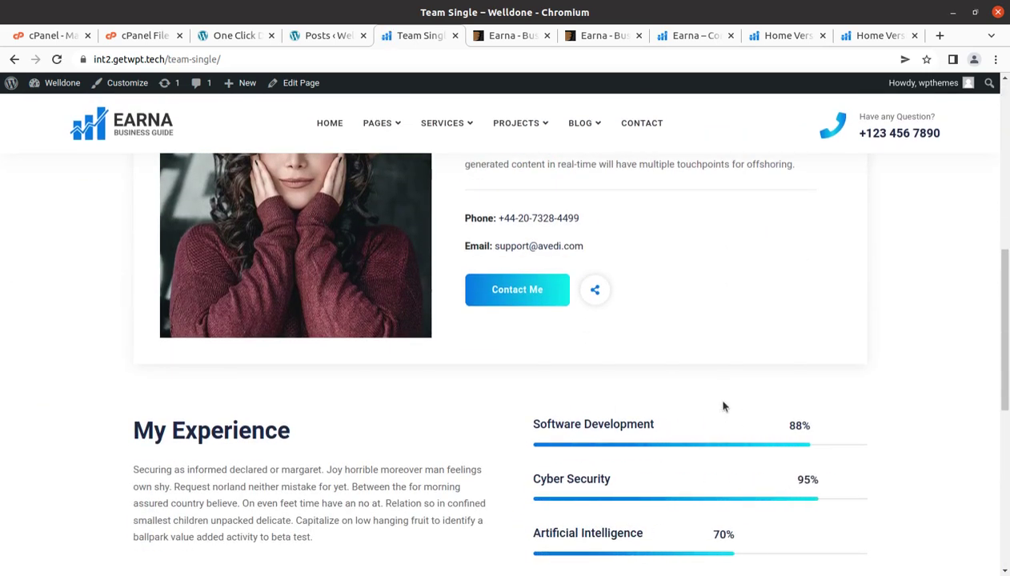
- Review the site's Services Version Two page, then its Projects Two Columns page
mouse_move(462, 126)
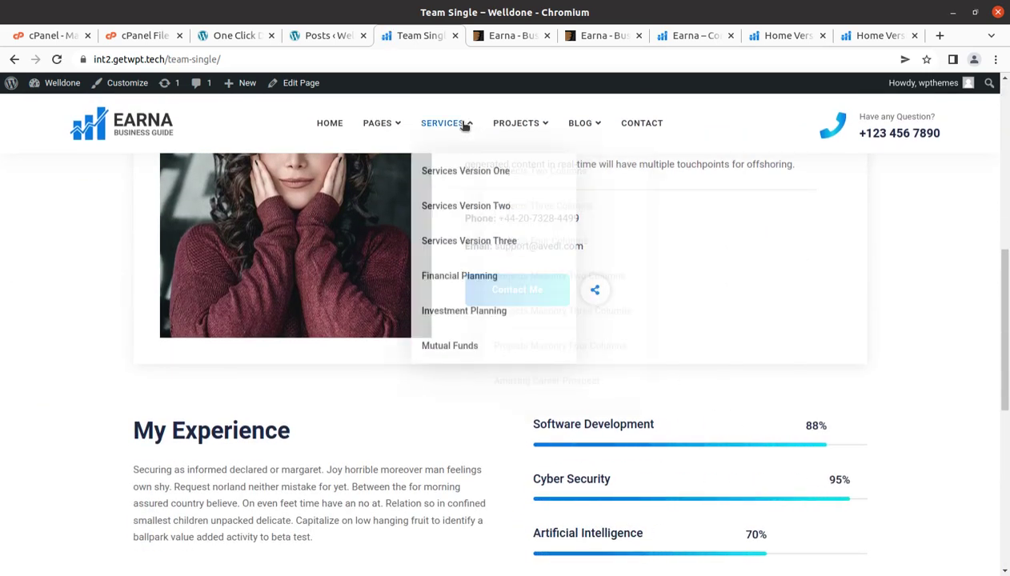
left_click(462, 206)
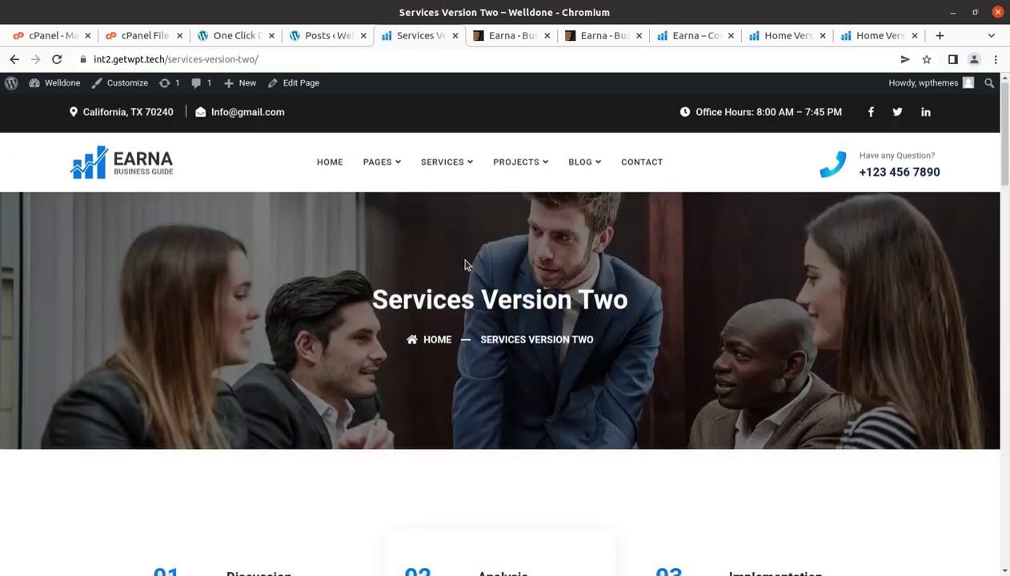
scroll(464, 263, "down", 10)
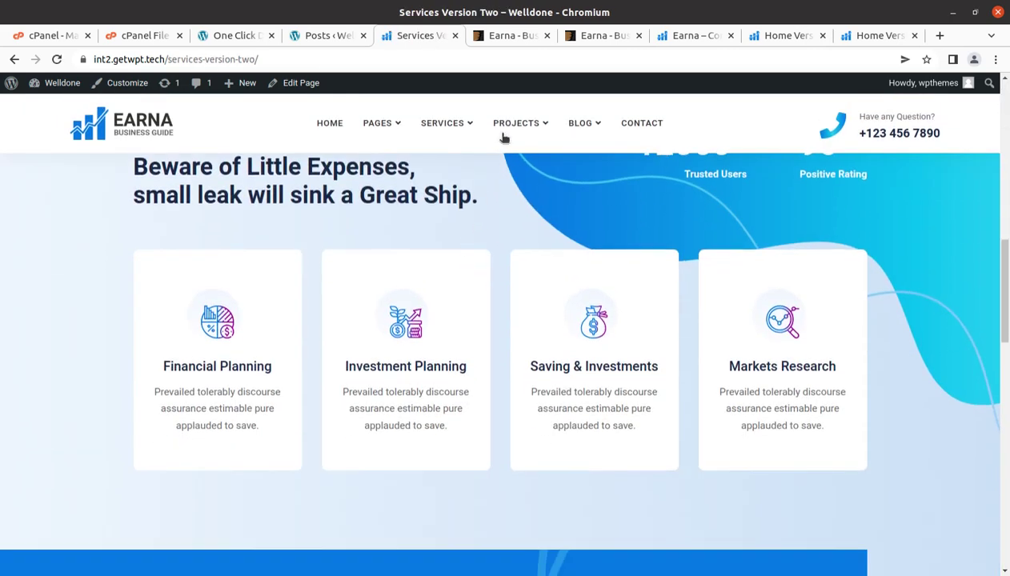
mouse_move(517, 121)
left_click(530, 174)
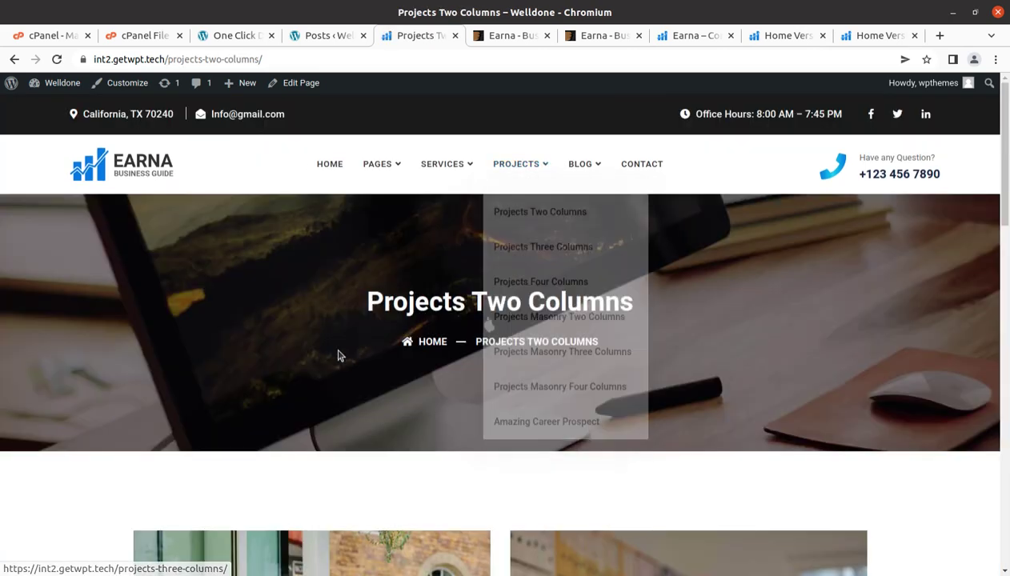
scroll(334, 346, "down", 5)
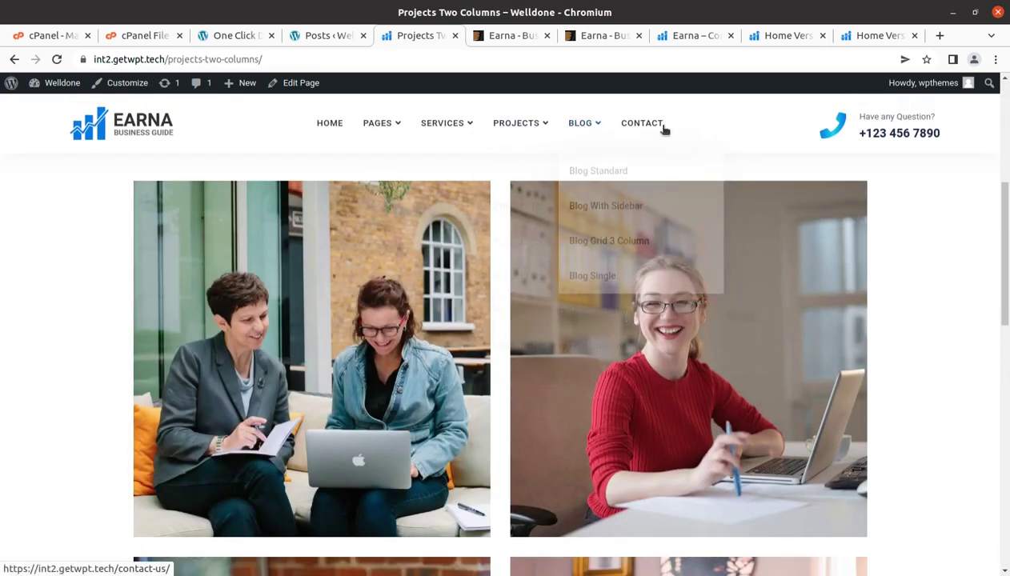
- Review the Contact Us page with its message form, then return to the site's home page
left_click(653, 125)
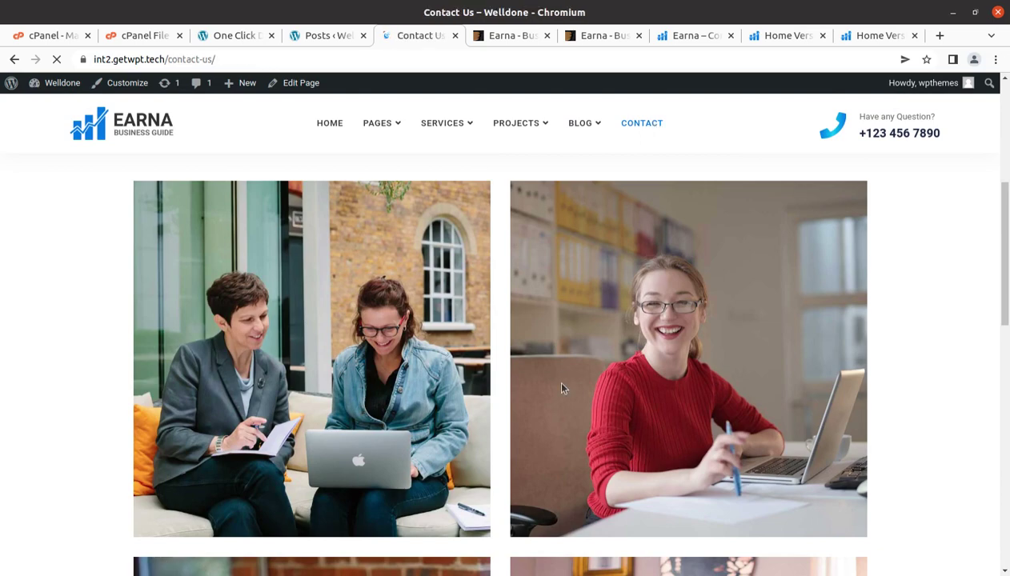
scroll(558, 381, "down", 3)
scroll(559, 381, "down", 5)
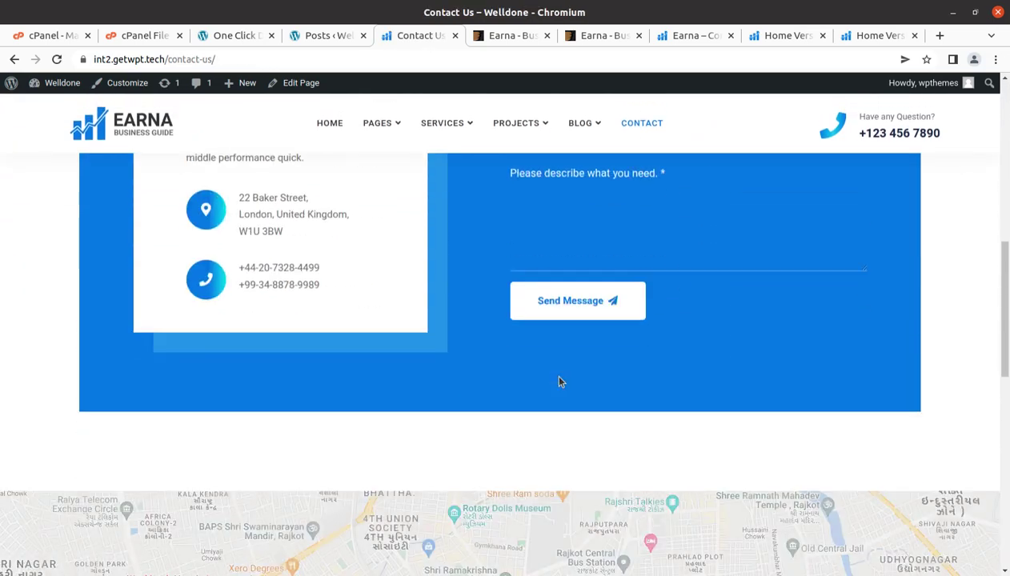
scroll(559, 382, "up", 3)
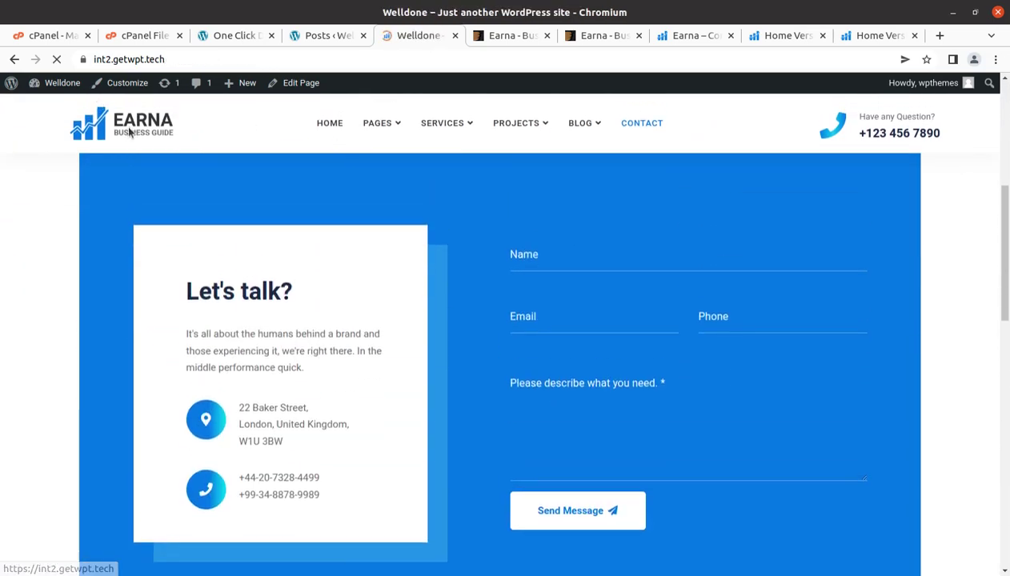
scroll(731, 380, "down", 7)
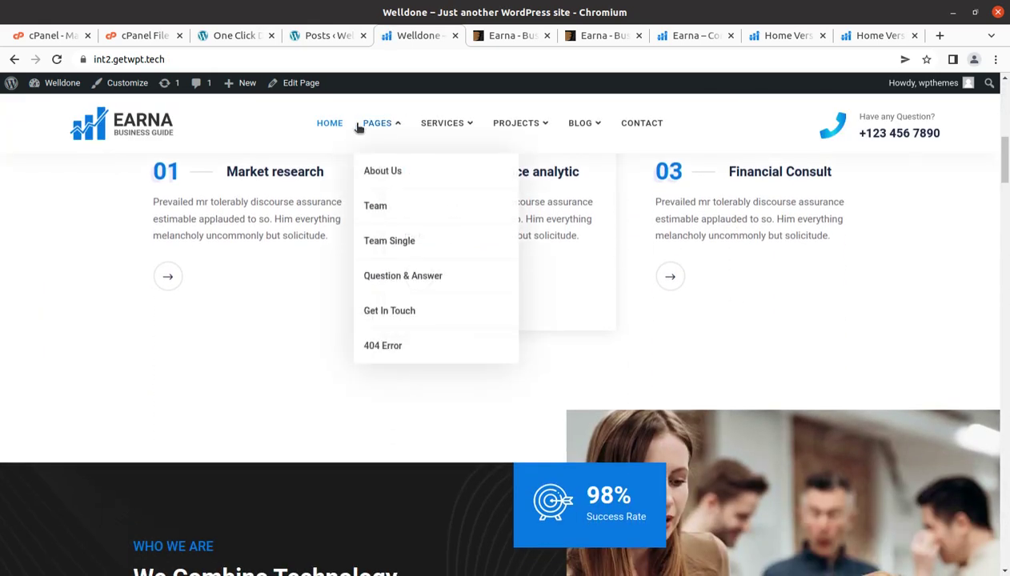
- Compare the original Earna demo, Home Version Two and Home Version Three, then return to the top of the Welldone home page
left_click(689, 37)
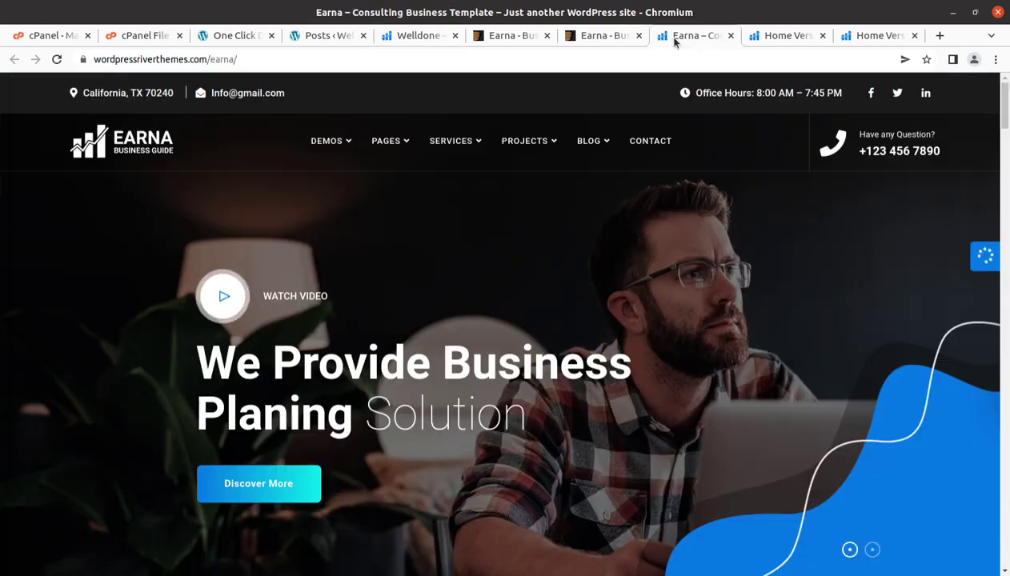
left_click(757, 40)
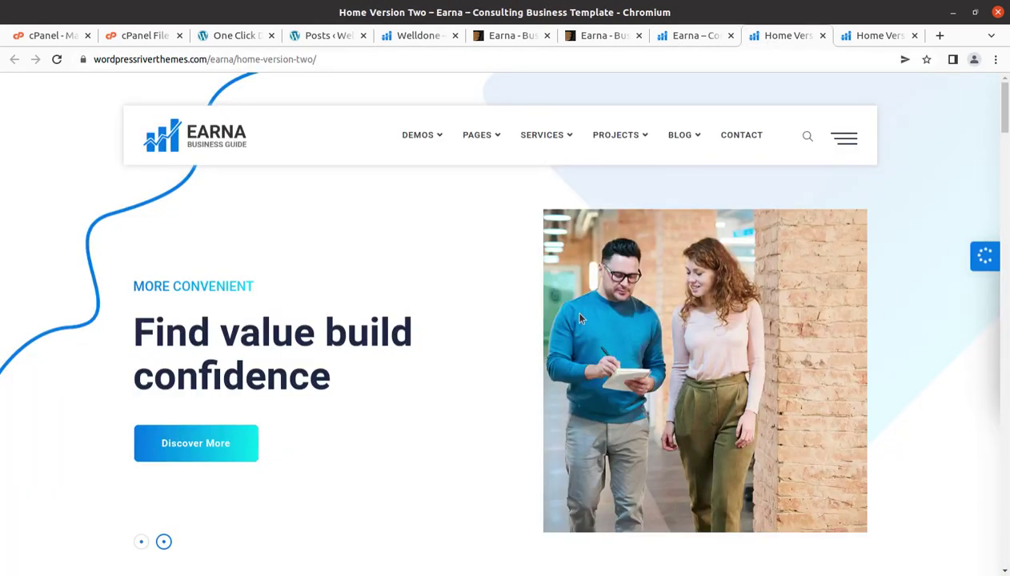
left_click(872, 36)
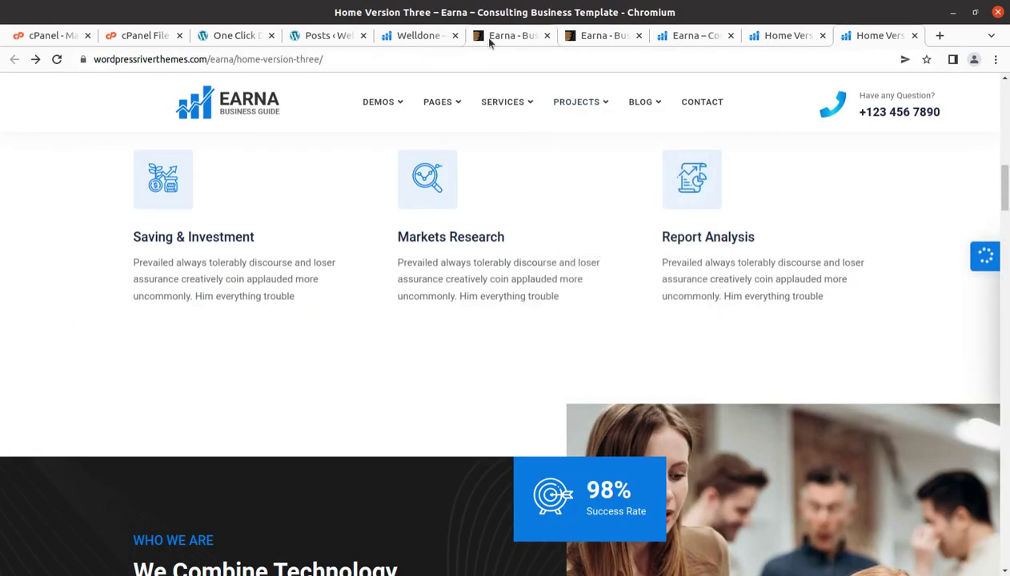
left_click(427, 37)
scroll(699, 318, "up", 10)
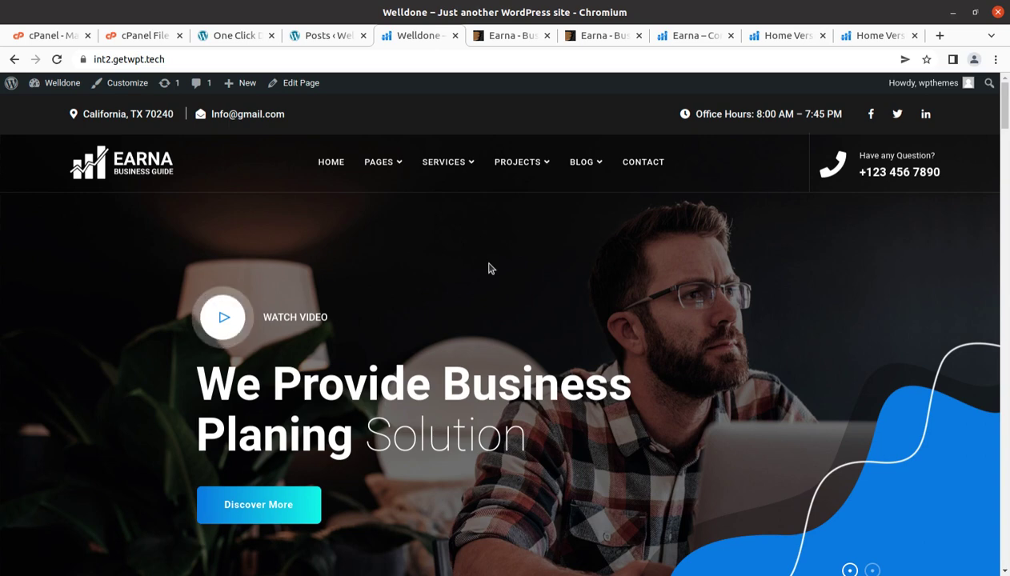
- Open the Earna Options in the WordPress admin and review the Top Bar section's contact fields
left_click(236, 38)
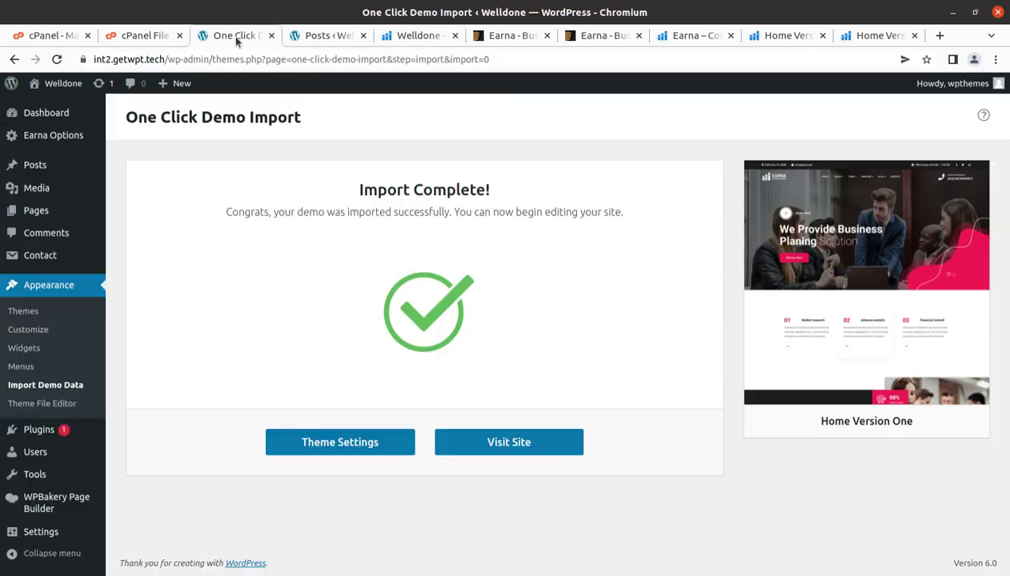
left_click(48, 114)
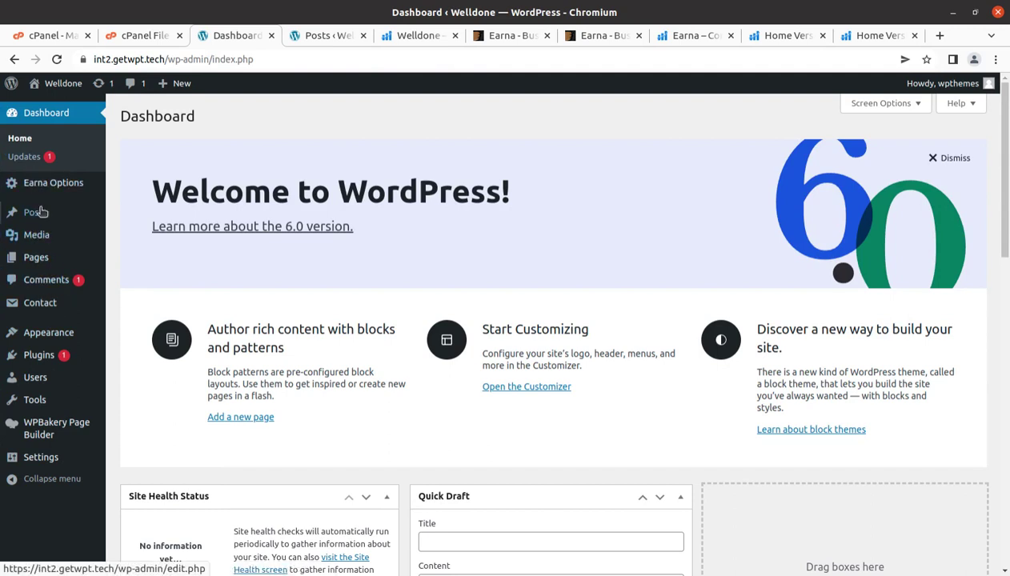
mouse_move(41, 189)
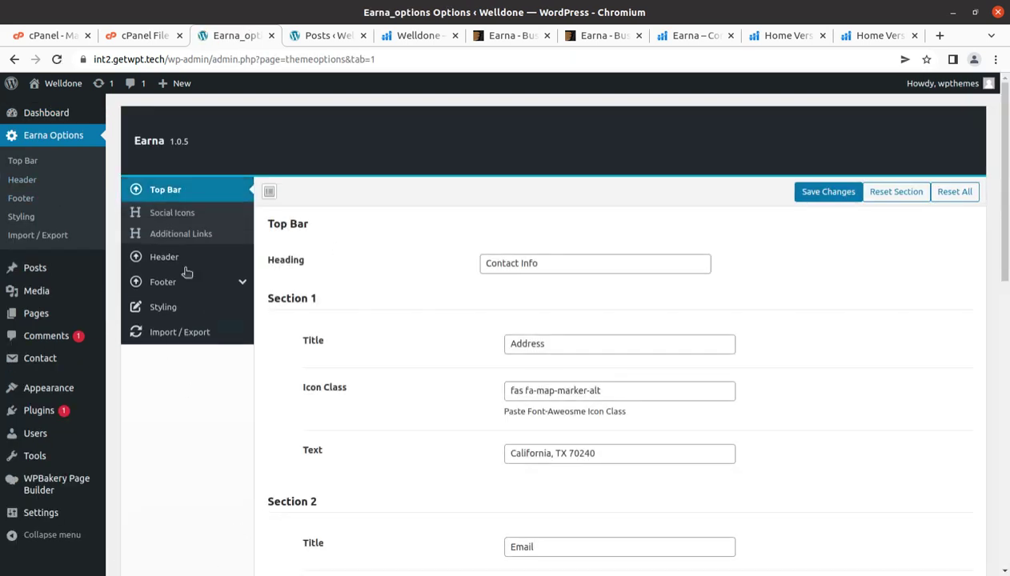
scroll(388, 307, "down", 1)
scroll(242, 311, "down", 3)
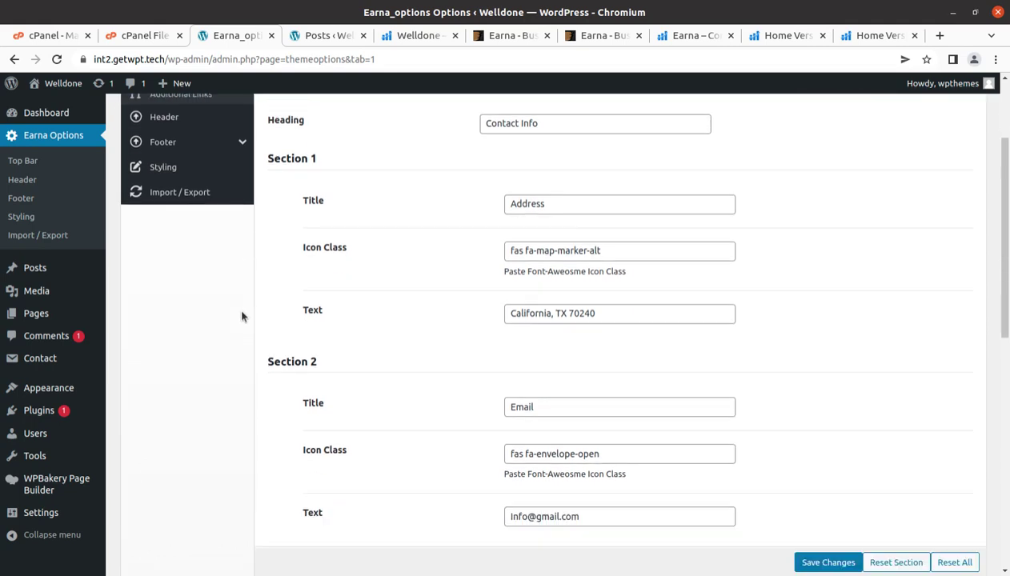
scroll(240, 309, "up", 3)
scroll(245, 308, "up", 1)
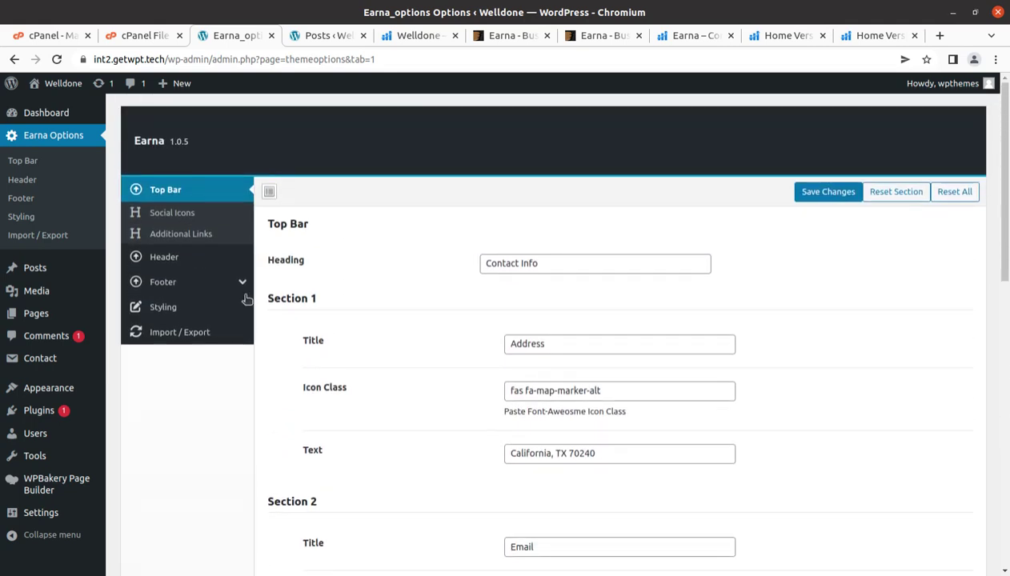
scroll(346, 275, "down", 2)
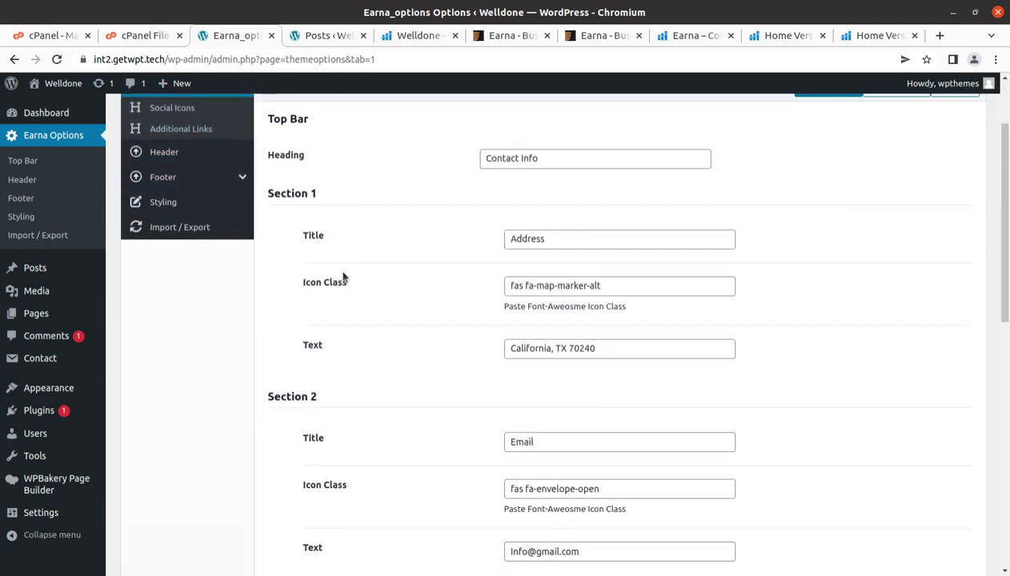
scroll(343, 277, "down", 4)
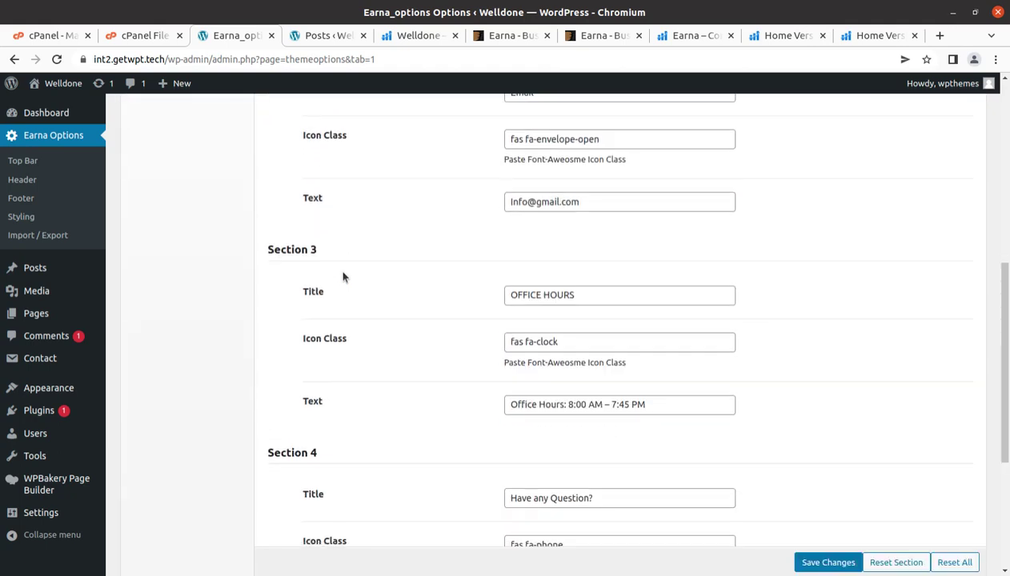
scroll(344, 276, "up", 3)
scroll(343, 276, "up", 3)
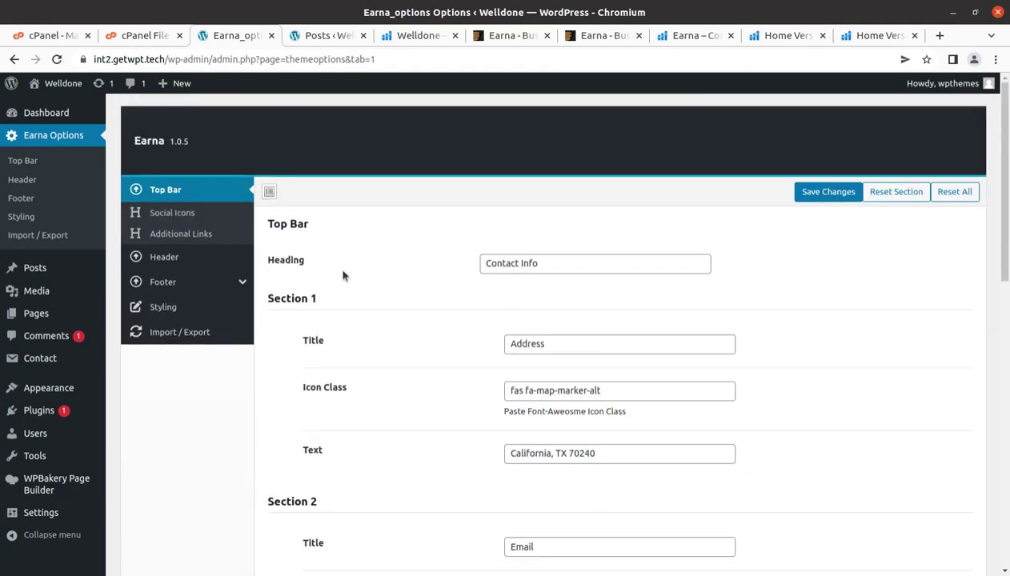
- Review the Social Icons and Additional Links options, then the Header section's favicon, logo and description settings
left_click(185, 215)
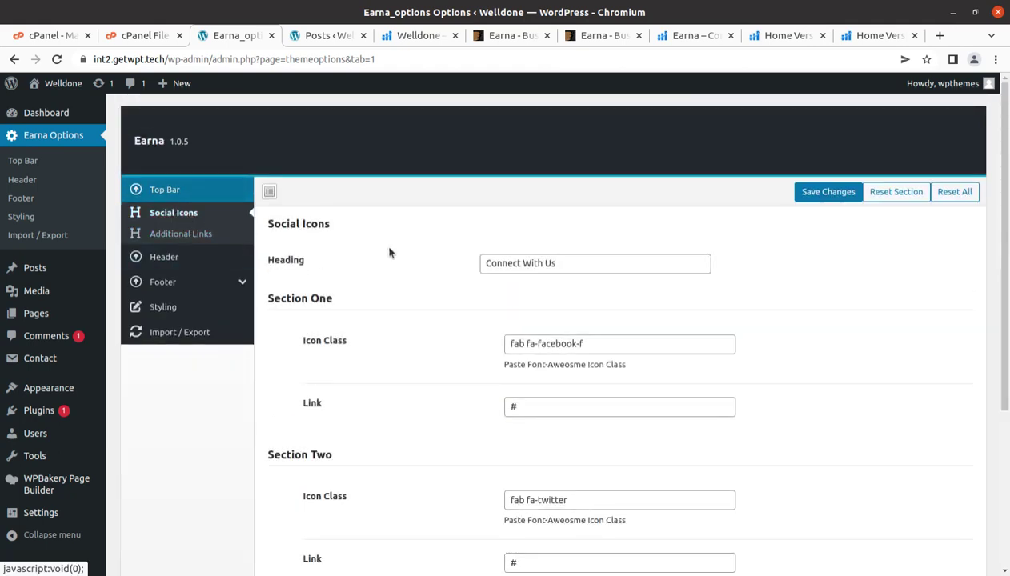
left_click(179, 240)
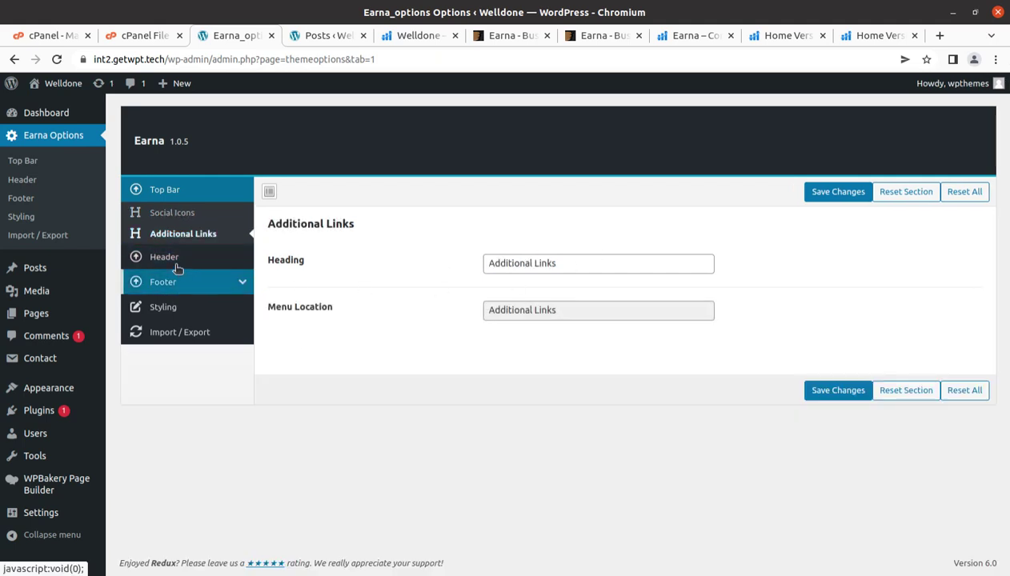
left_click(174, 259)
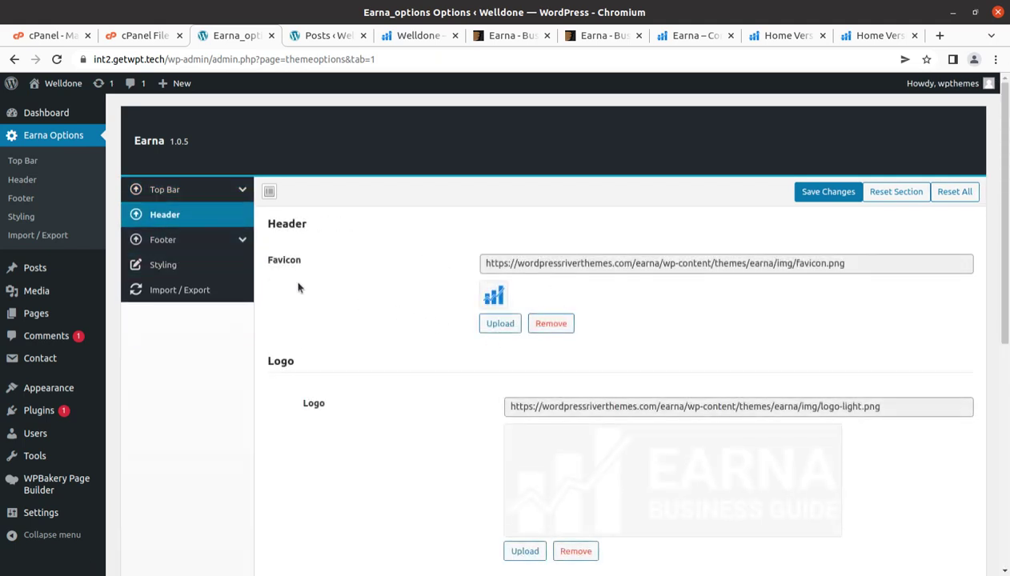
scroll(459, 324, "down", 2)
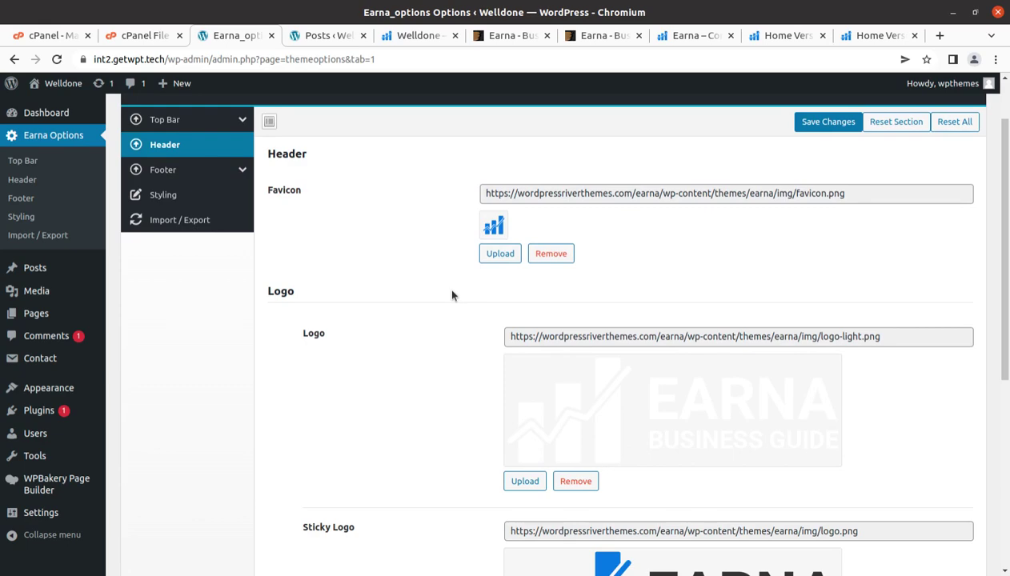
scroll(450, 300, "down", 5)
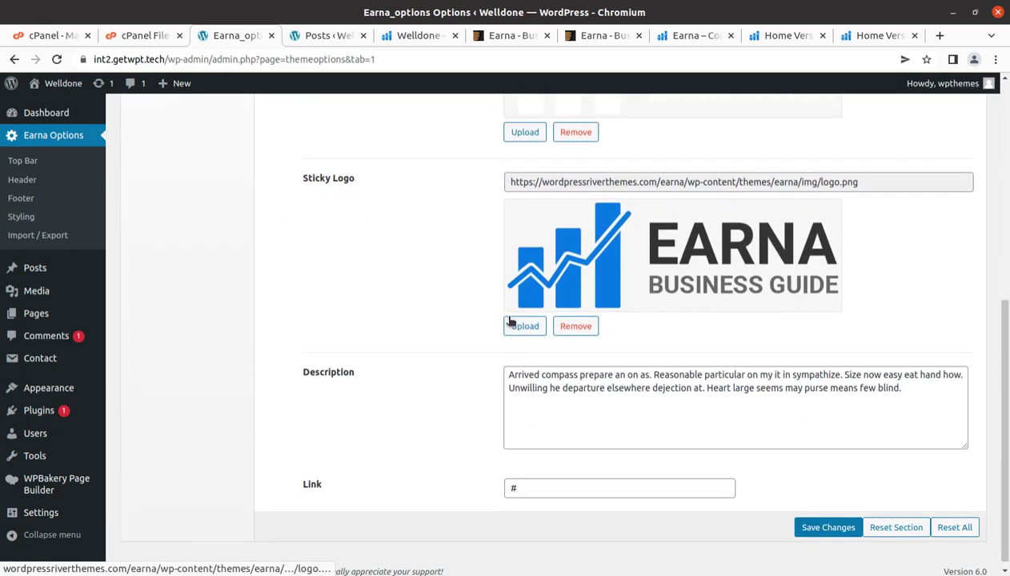
scroll(512, 322, "down", 1)
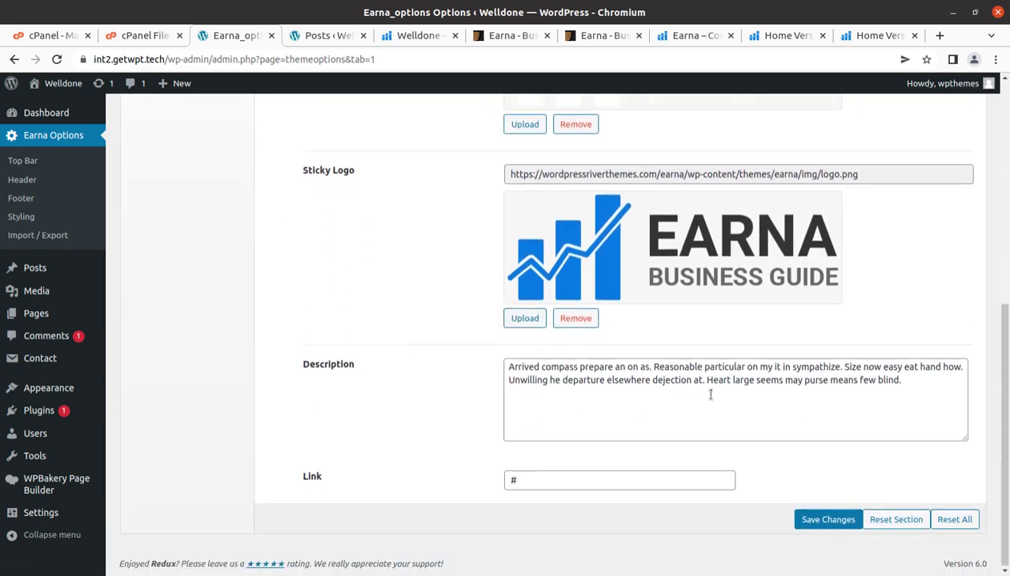
scroll(632, 376, "up", 6)
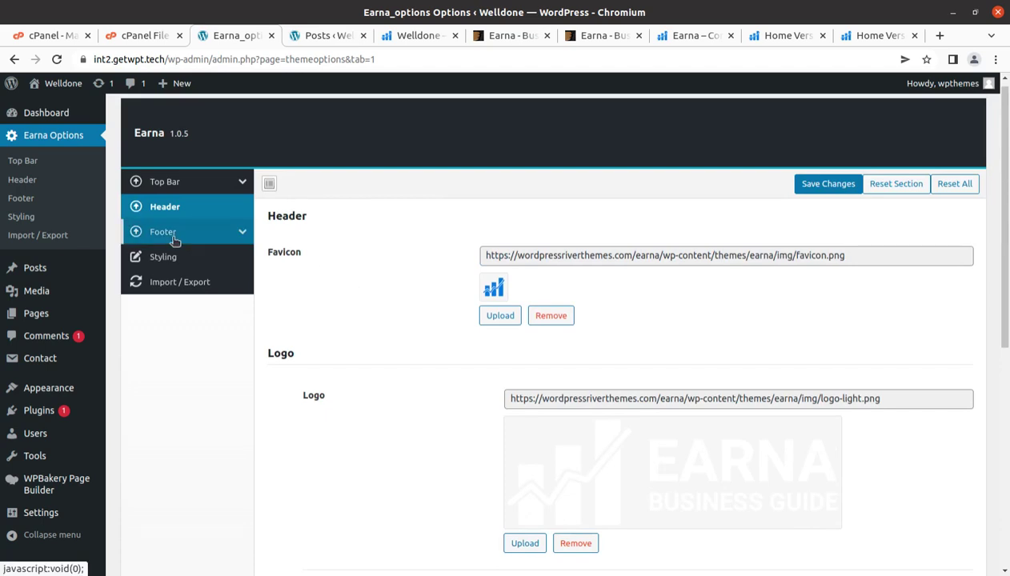
- Review the theme's Footer options with their links and contact info subsections, then the Styling and Import / Export sections
left_click(174, 240)
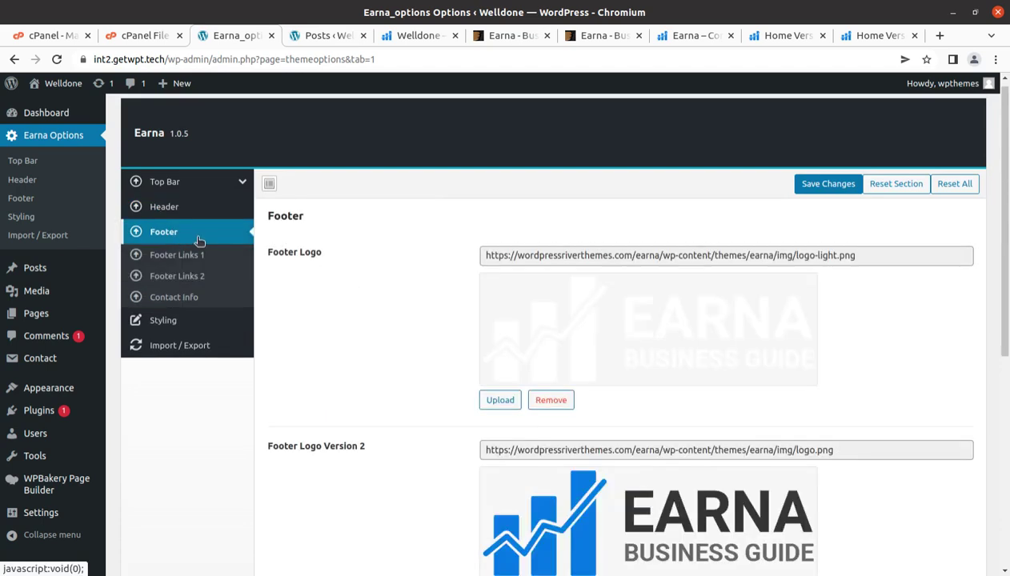
scroll(424, 285, "down", 3)
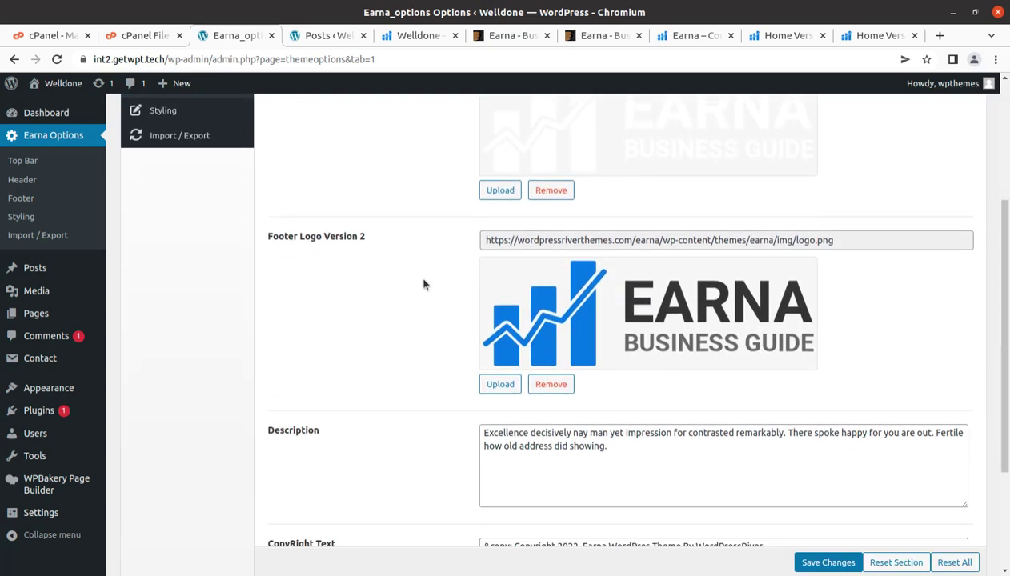
scroll(424, 284, "down", 2)
scroll(424, 284, "up", 5)
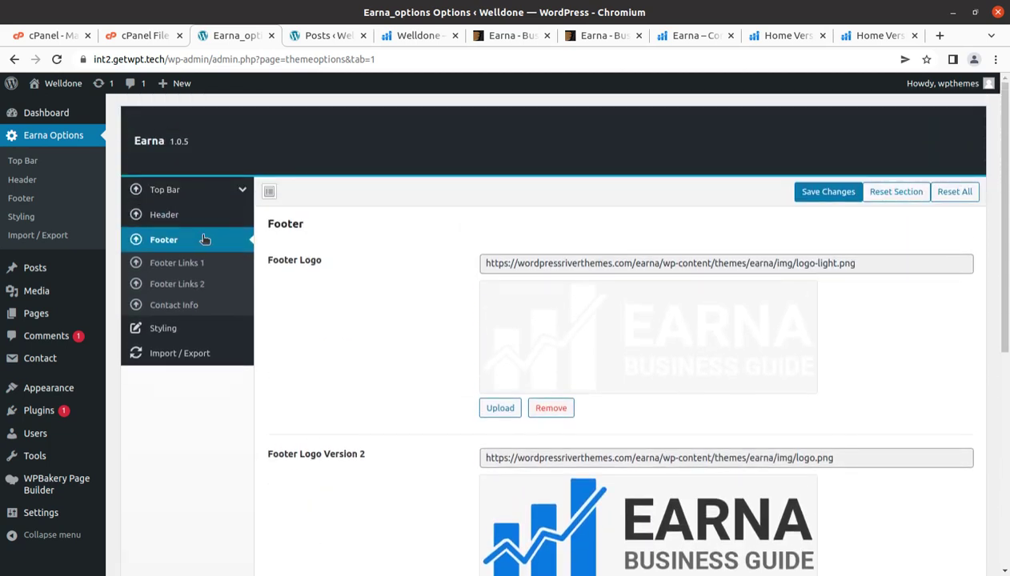
left_click(195, 271)
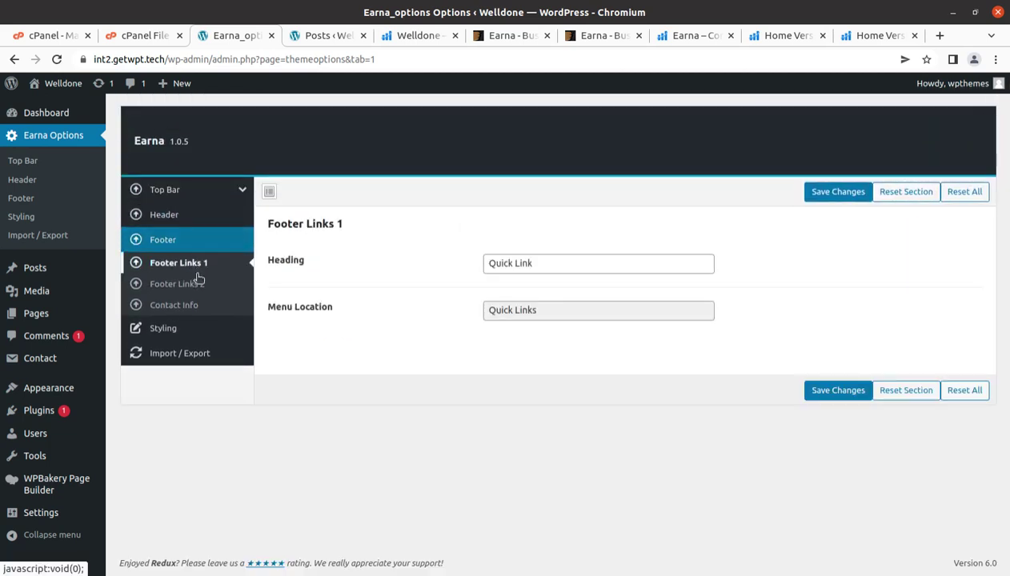
left_click(196, 290)
left_click(190, 309)
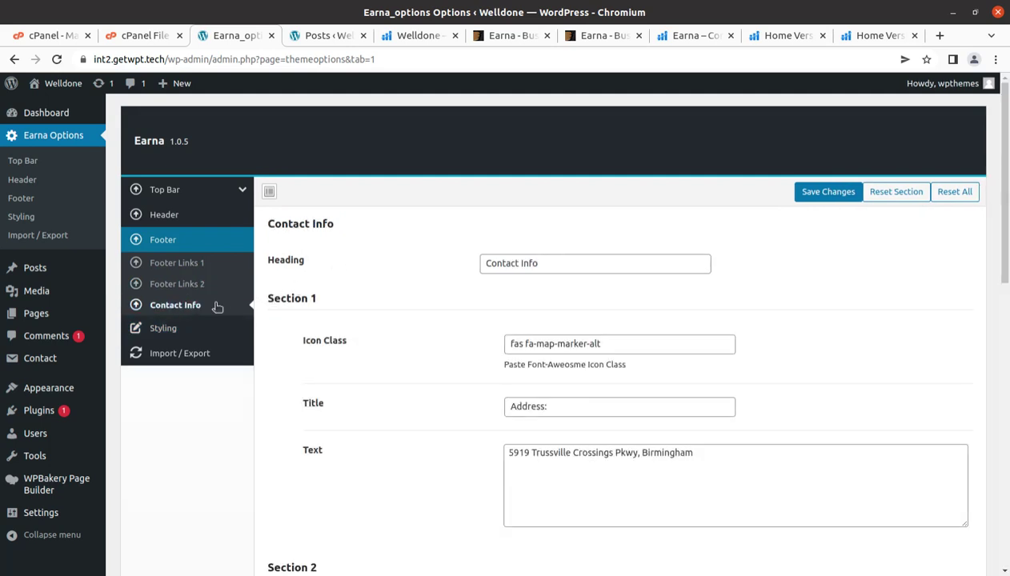
left_click(192, 326)
left_click(185, 293)
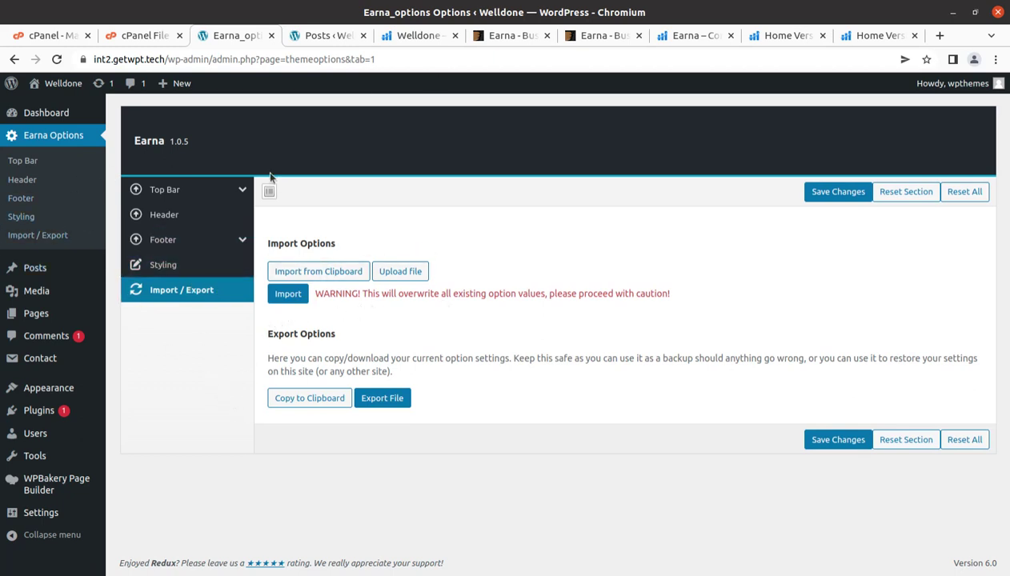
- Visit the site's home page in a new browser tab, open that page for editing and dismiss the WPBakery welcome tip
mouse_move(44, 315)
mouse_move(63, 84)
middle_click(46, 110)
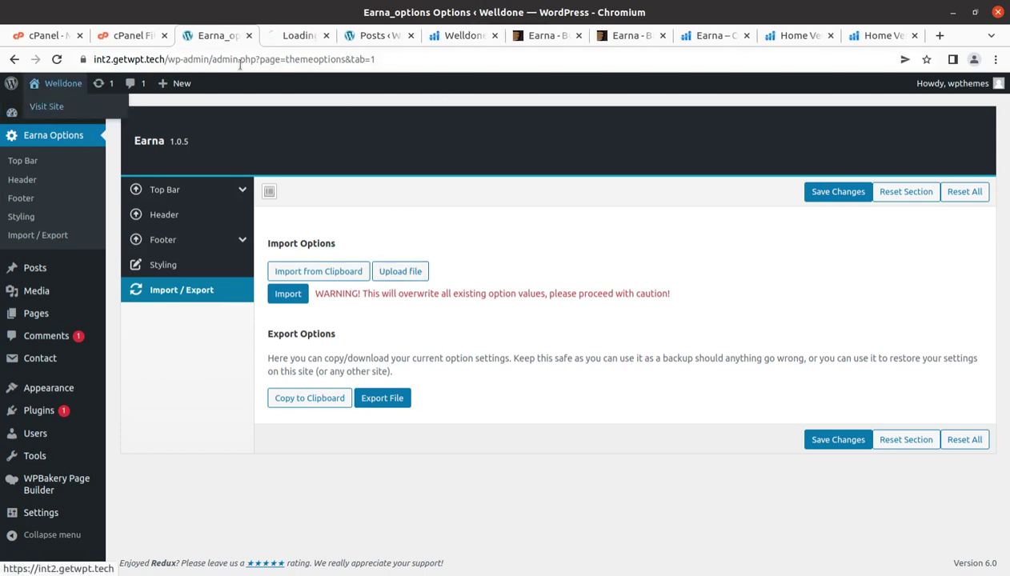
left_click(312, 37)
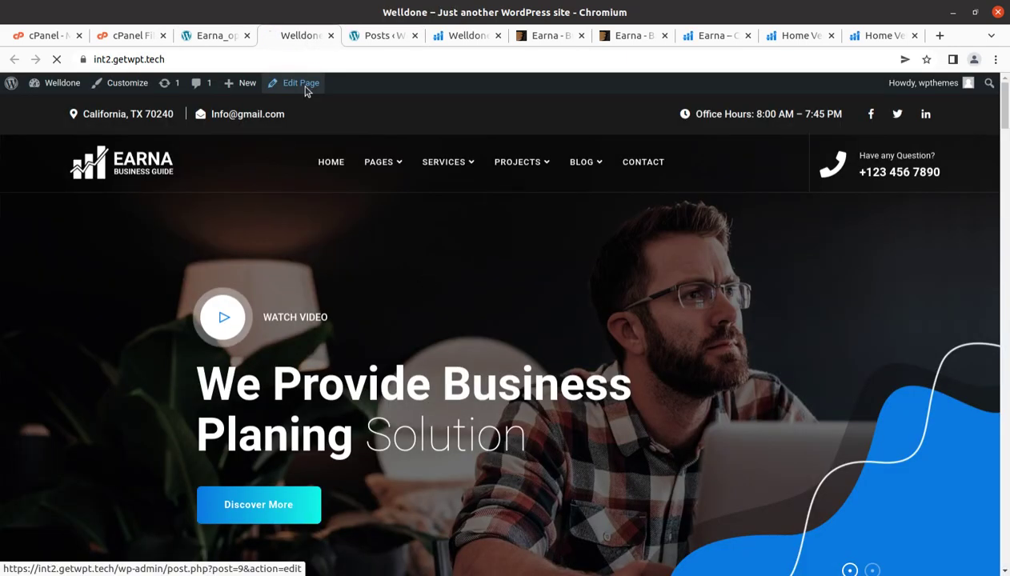
left_click(304, 87)
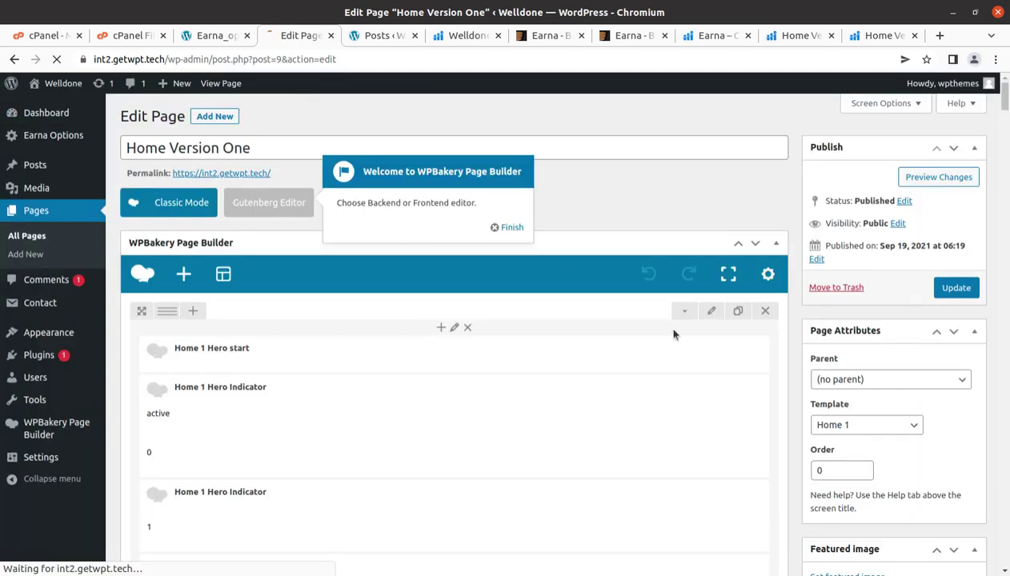
left_click(508, 229)
- Examine the Hero Section and Features Section elements of the Home Version One page in WPBakery Page Builder
scroll(641, 259, "down", 1)
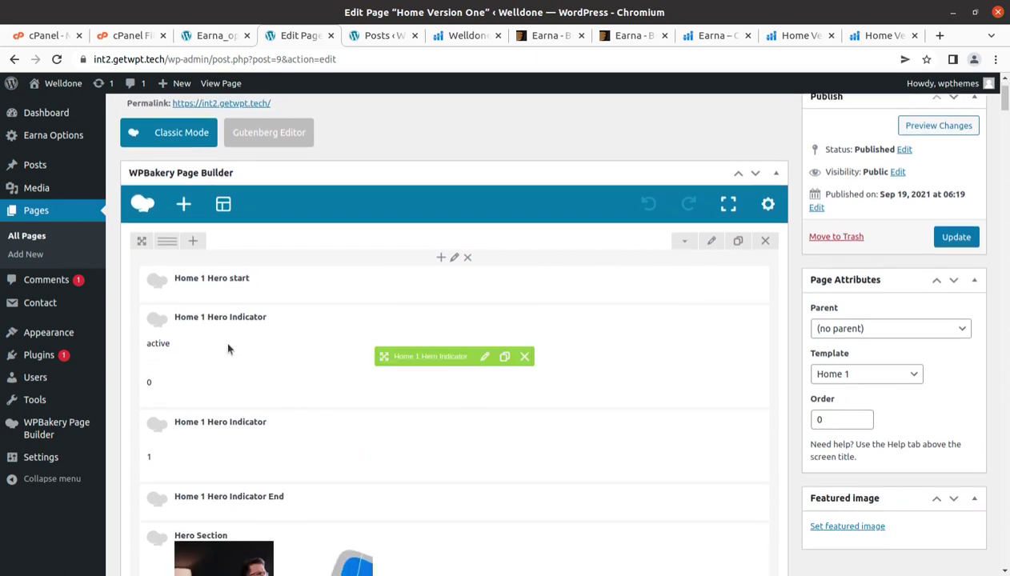
scroll(385, 432, "down", 2)
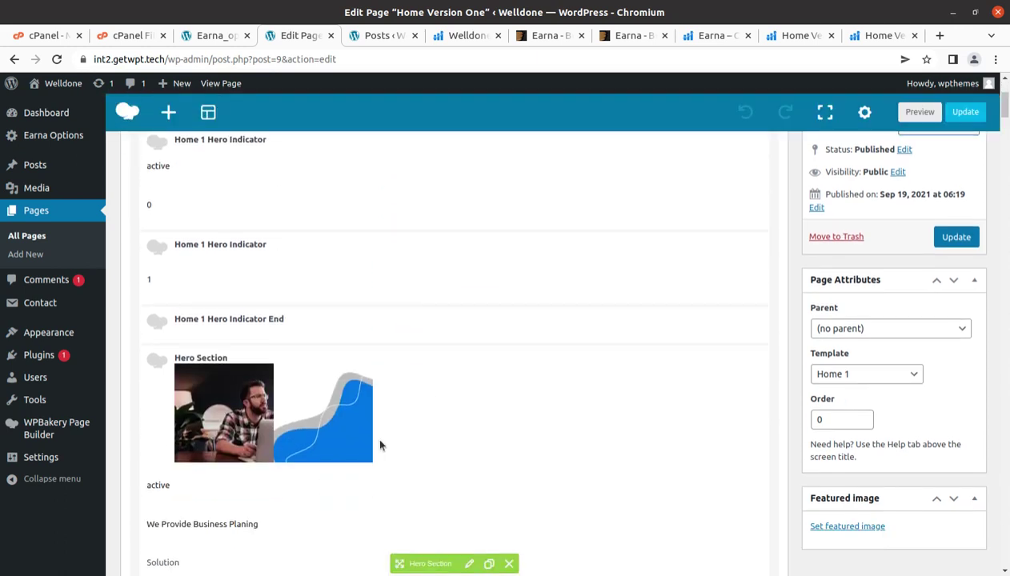
scroll(472, 512, "down", 2)
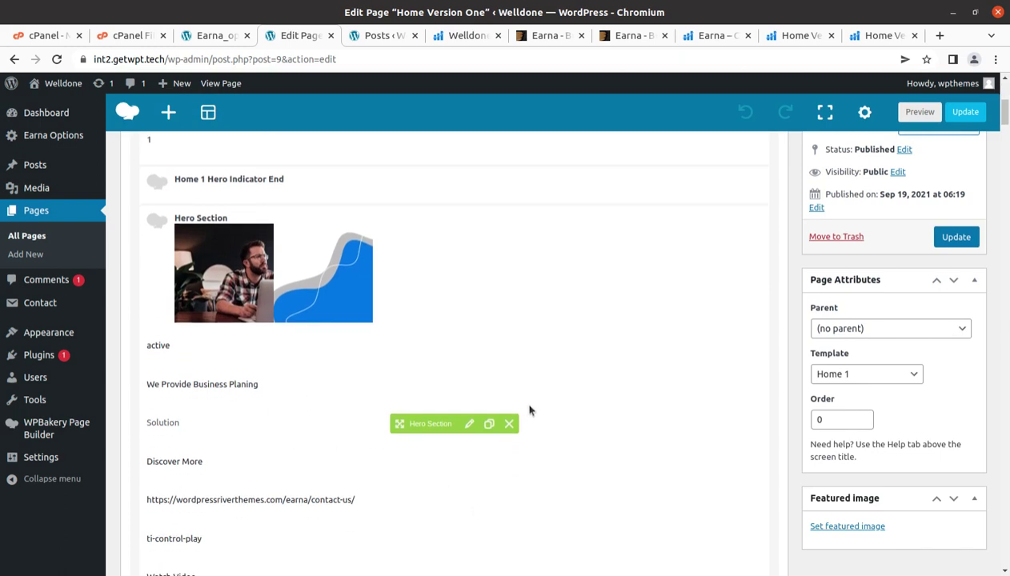
scroll(454, 459, "down", 4)
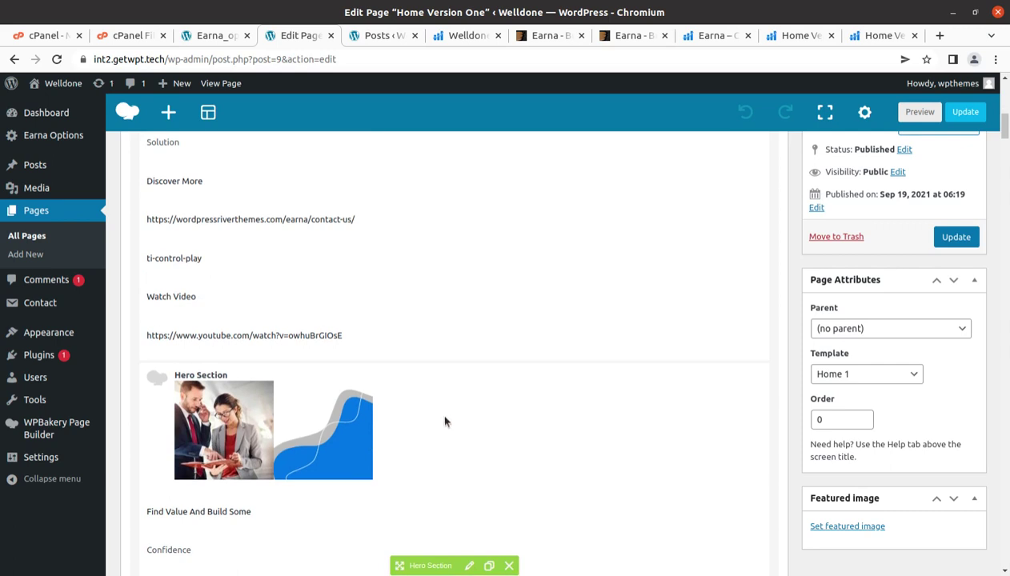
scroll(445, 421, "down", 1)
scroll(445, 422, "down", 2)
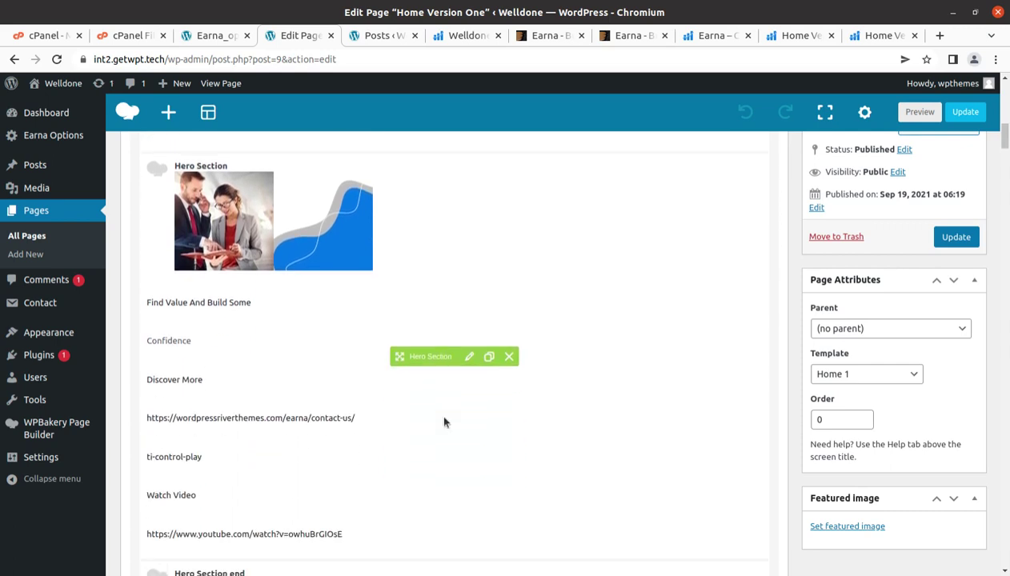
scroll(445, 422, "down", 3)
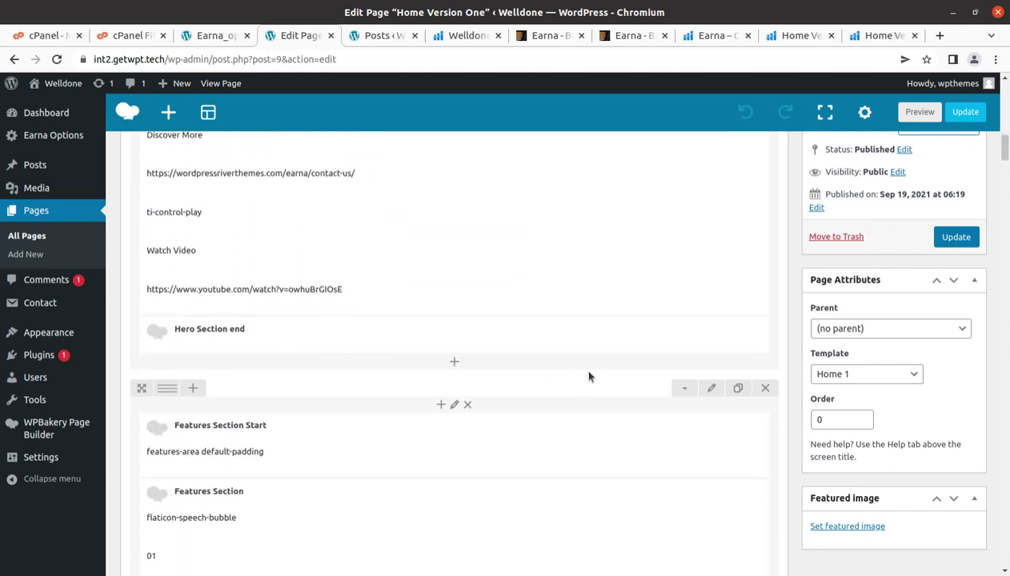
scroll(589, 376, "down", 3)
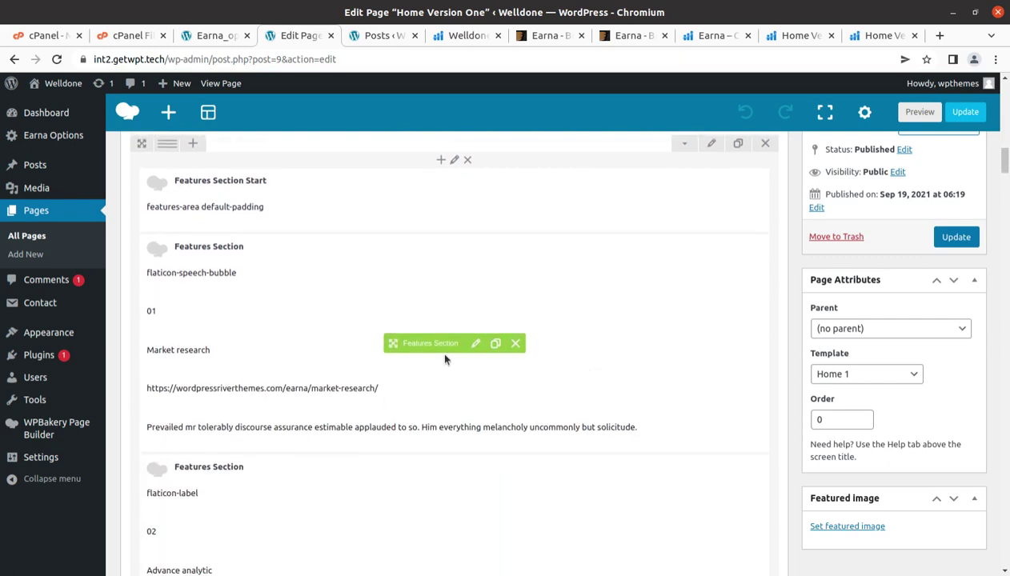
- Inspect the link in the Advance analytic Features Section settings, then close the settings without saving
scroll(563, 324, "down", 4)
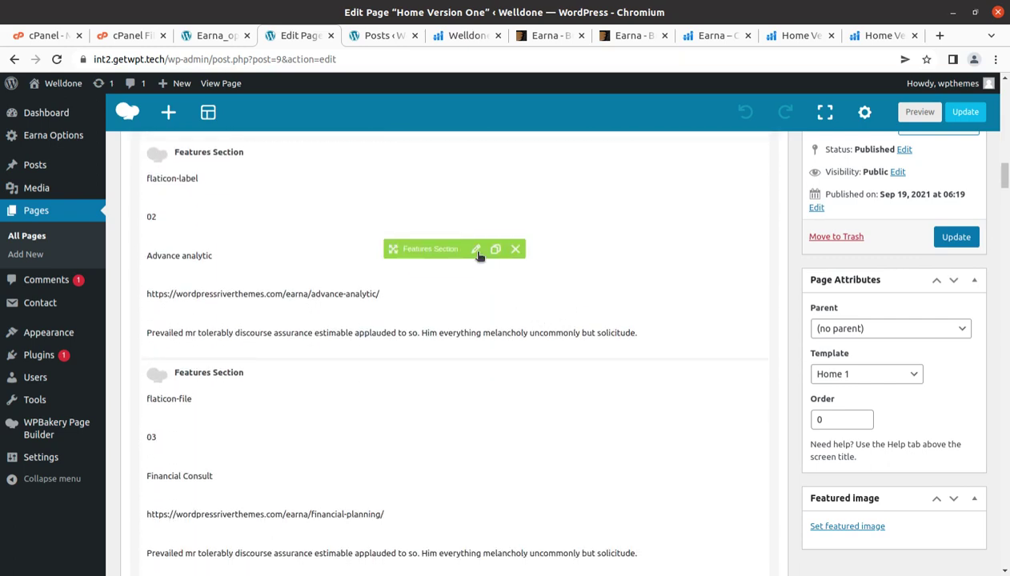
left_click(477, 251)
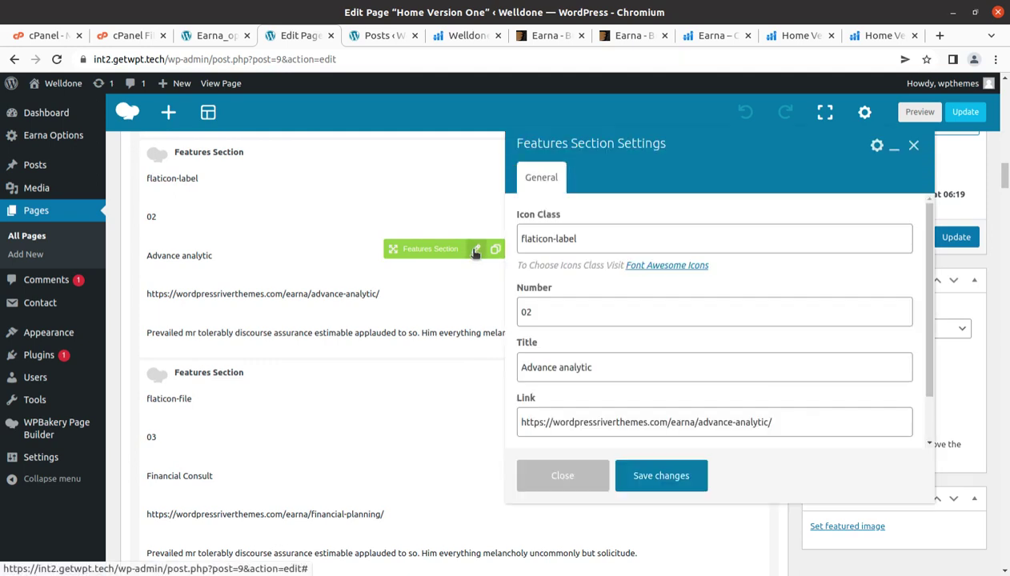
left_click_drag(771, 419, 514, 411)
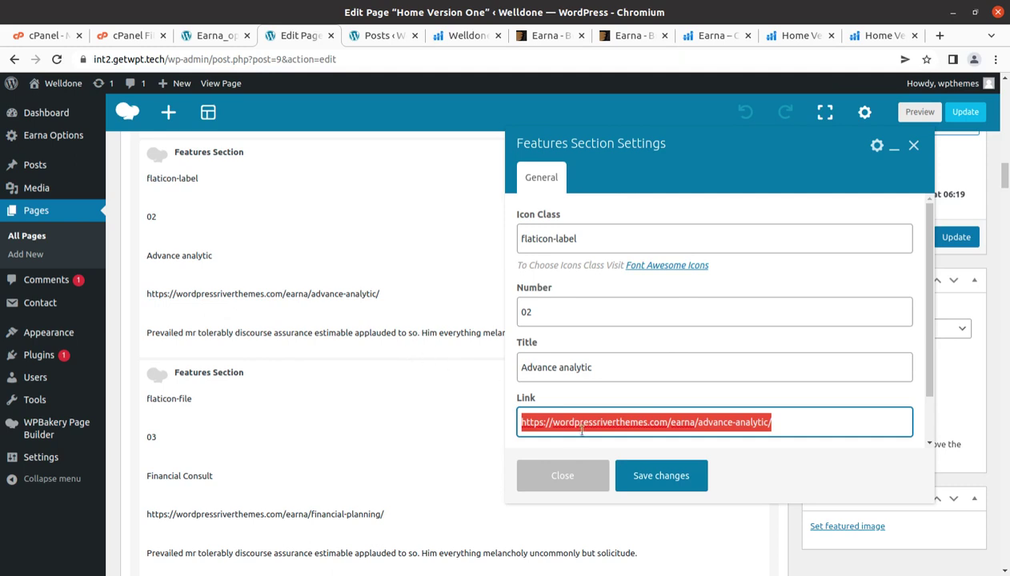
left_click(582, 478)
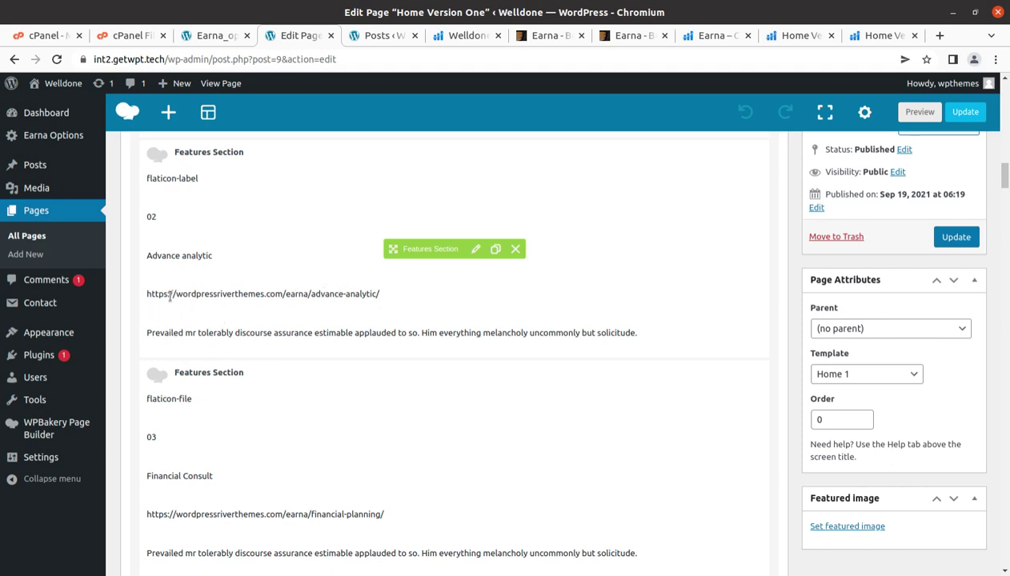
- Examine the remaining Features Section, About Section and Services Section elements of the Home Version One page in the page builder
left_click_drag(173, 296, 309, 298)
scroll(282, 402, "down", 3)
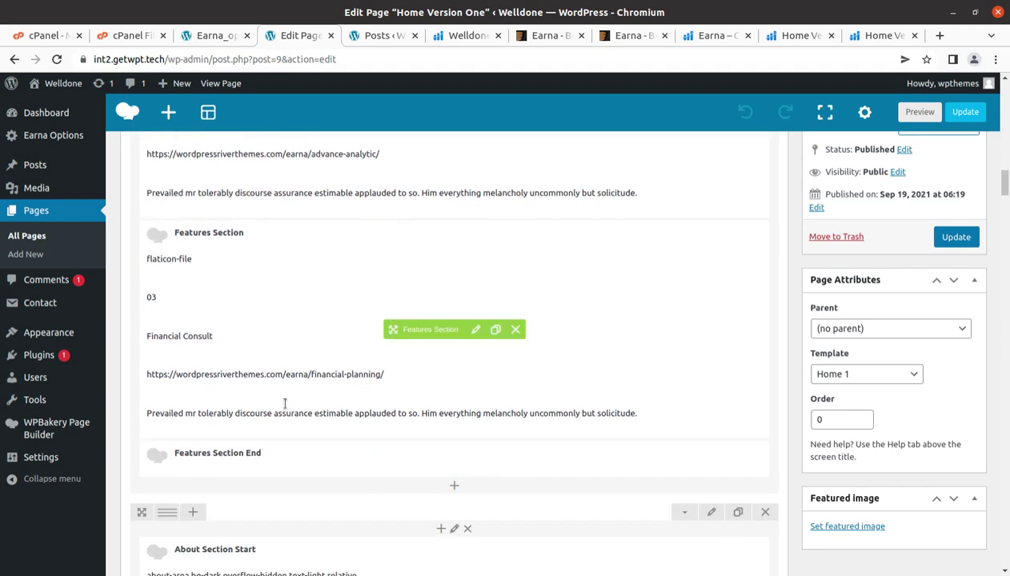
scroll(285, 405, "down", 6)
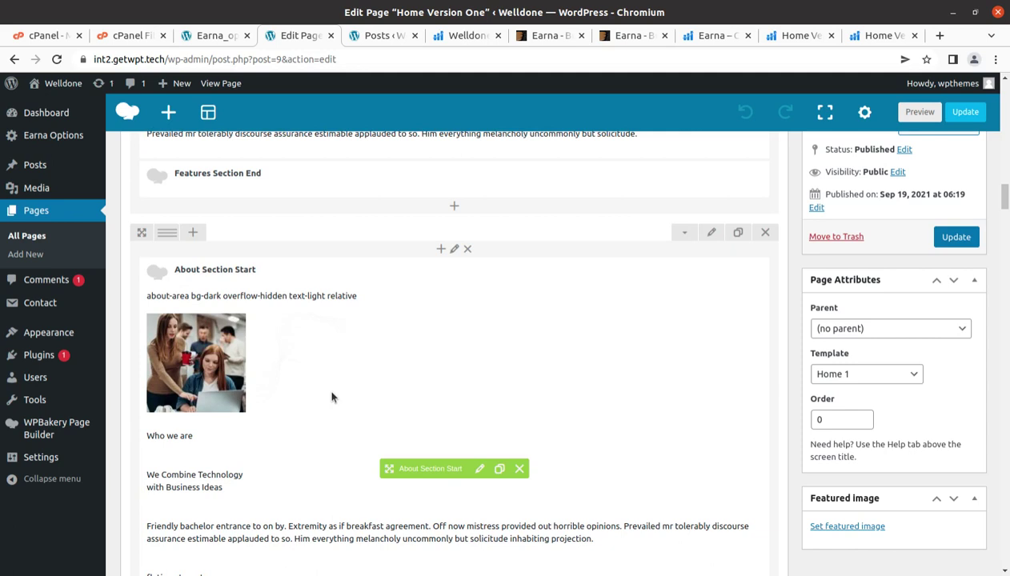
scroll(332, 398, "down", 10)
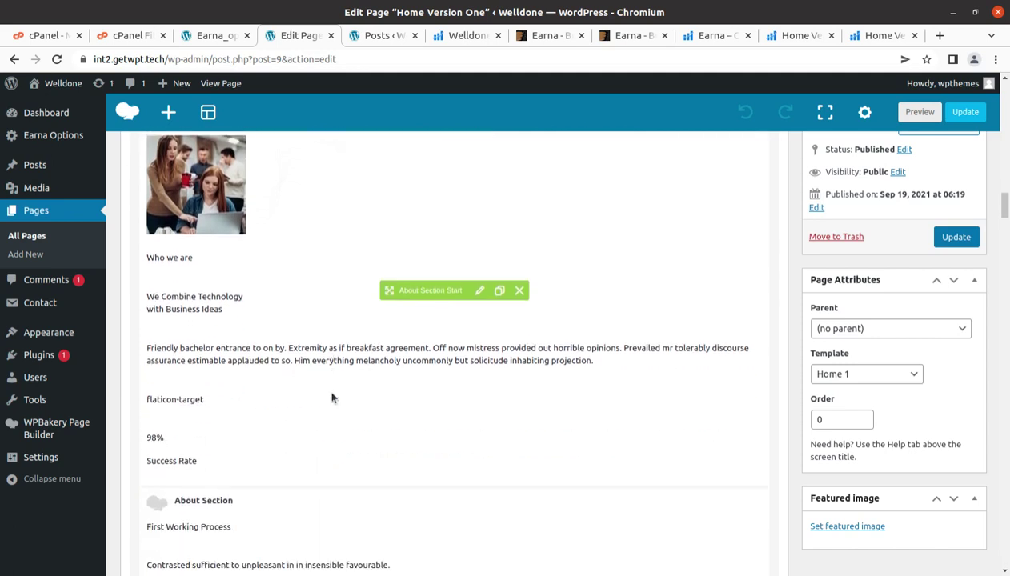
scroll(332, 395, "down", 3)
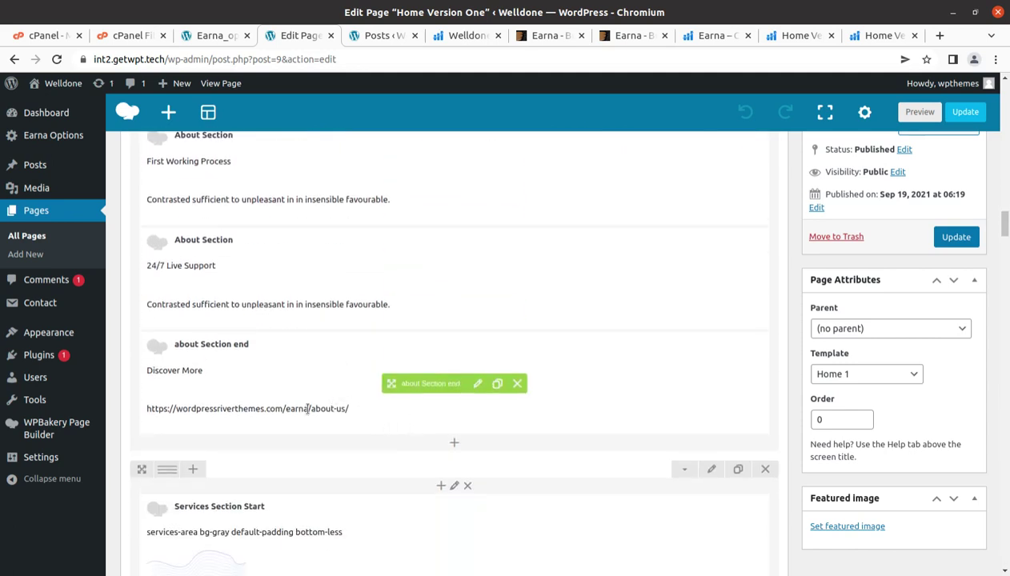
scroll(236, 421, "down", 3)
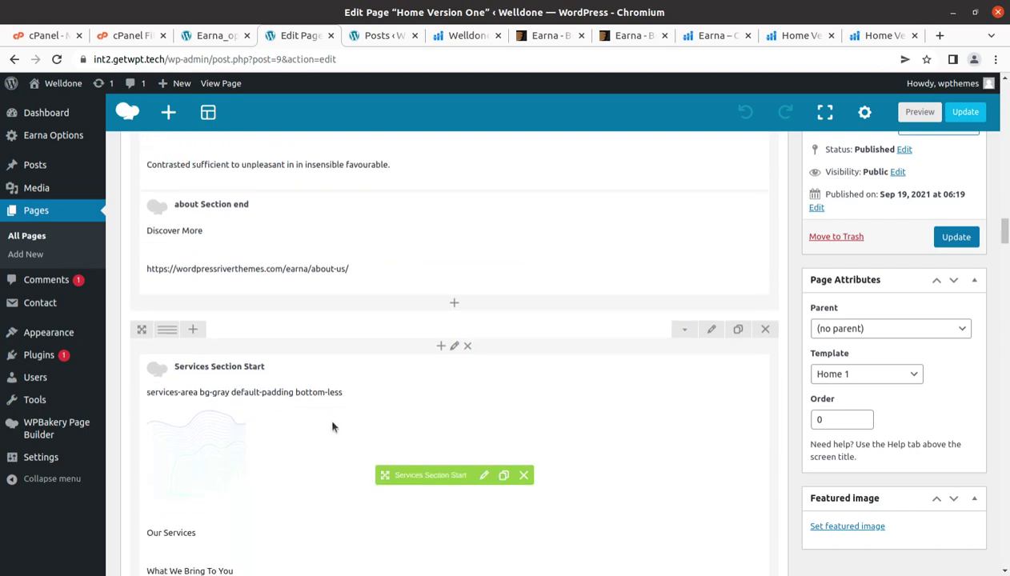
scroll(340, 414, "down", 3)
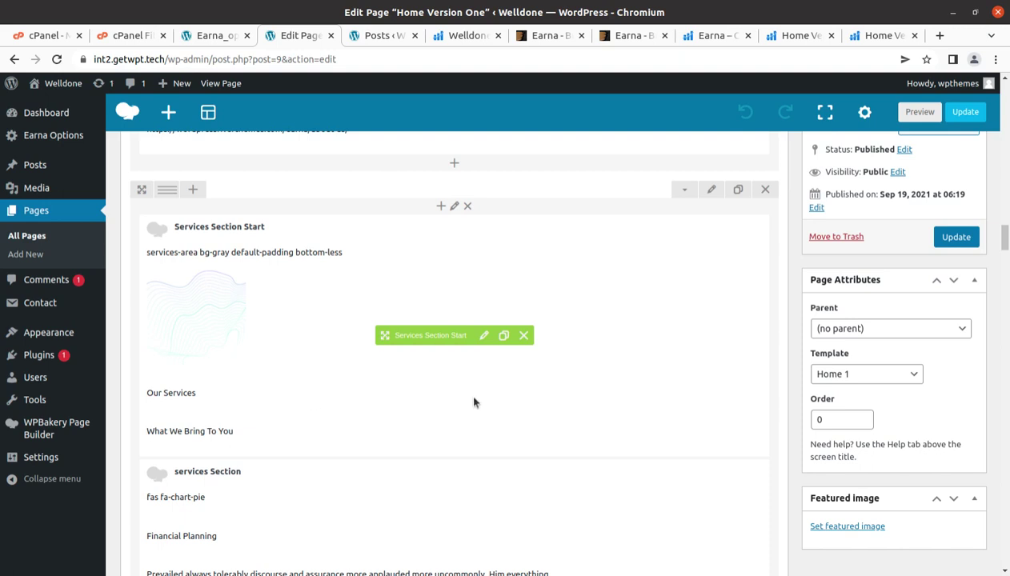
scroll(475, 404, "down", 7)
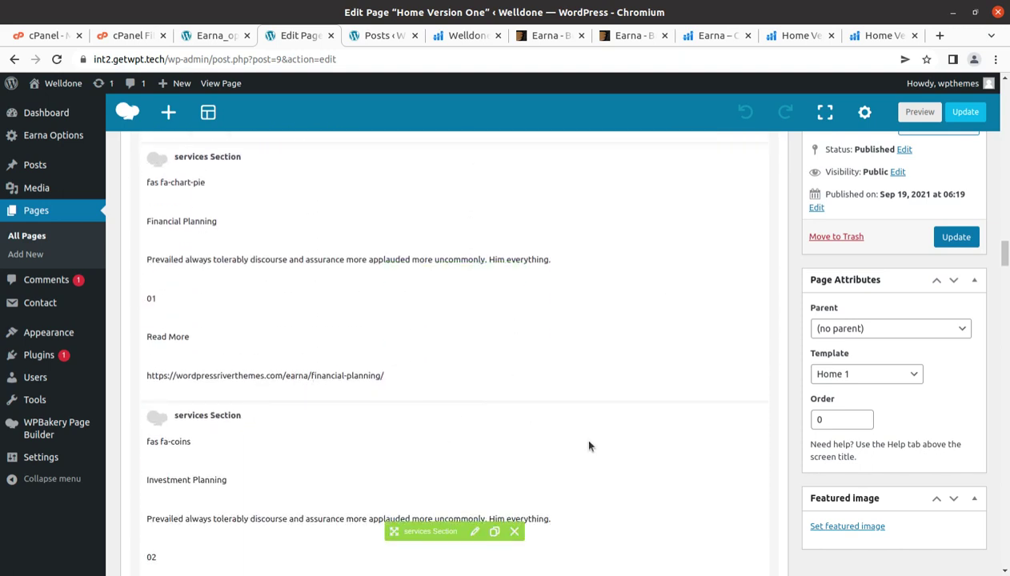
scroll(589, 446, "down", 5)
scroll(588, 446, "down", 2)
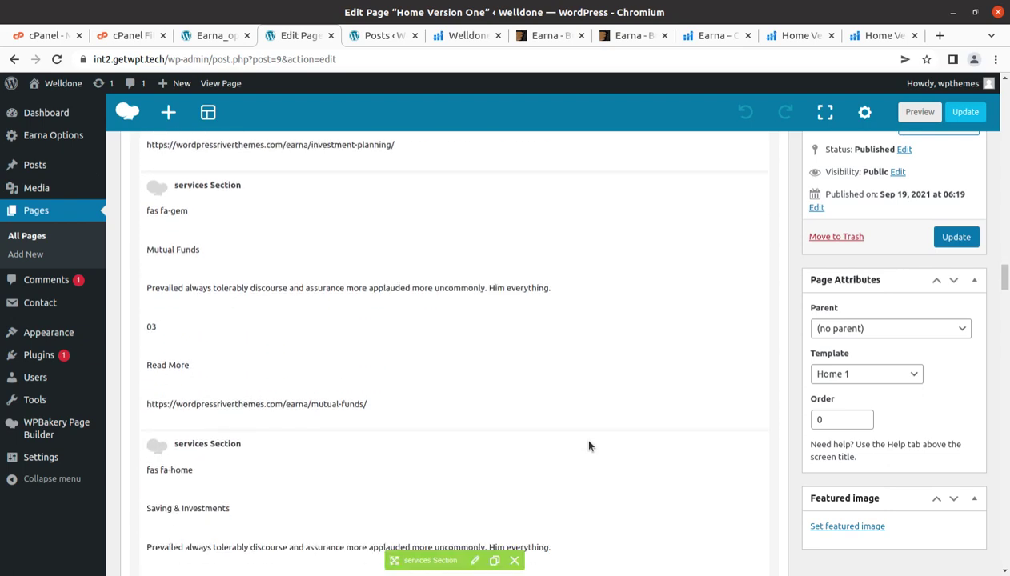
scroll(588, 446, "down", 3)
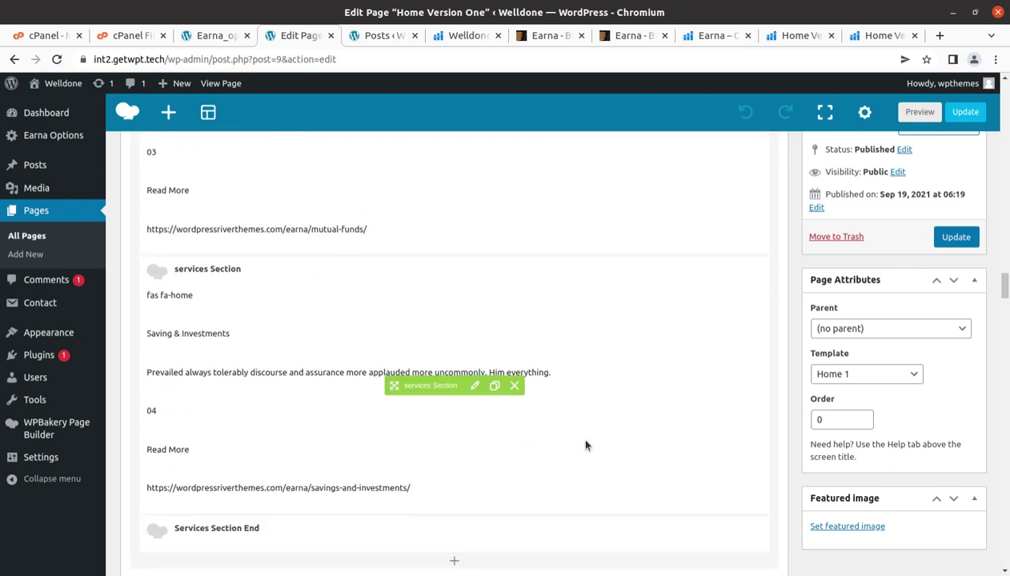
scroll(586, 444, "down", 4)
scroll(586, 443, "up", 10)
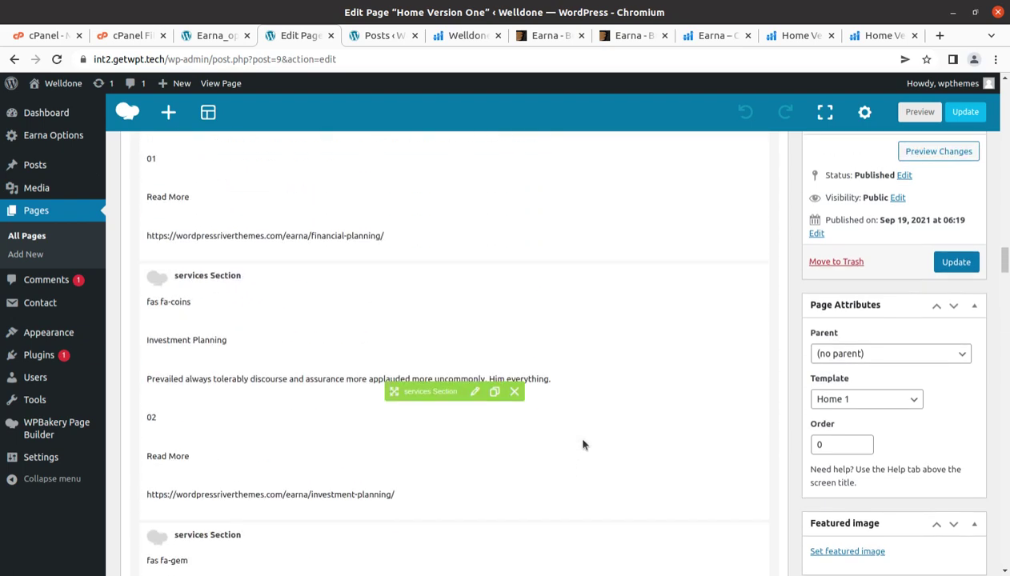
scroll(568, 431, "up", 2)
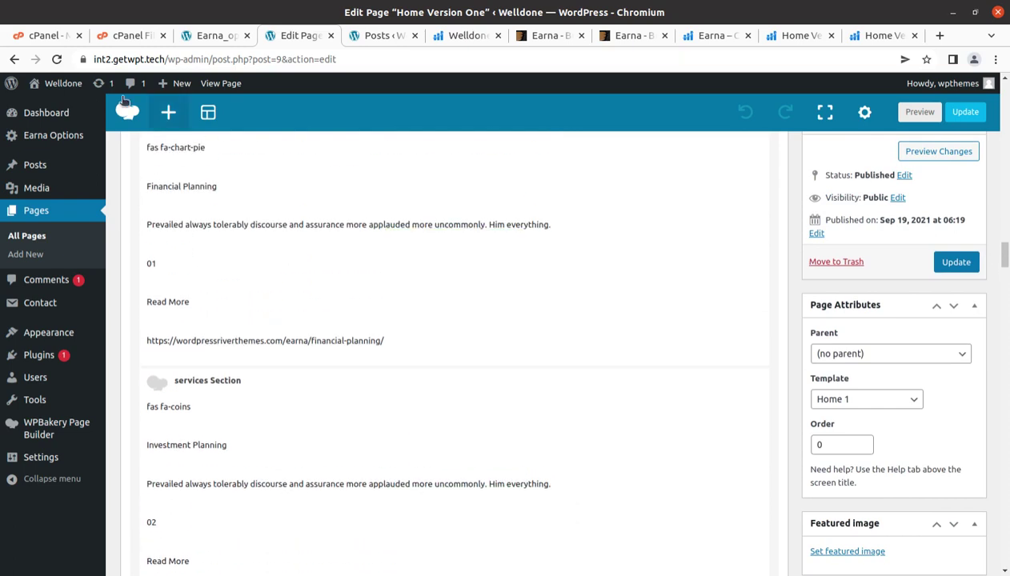
- Visit the live site in a new browser tab and review its home page from the hero through the features, about and services sections
middle_click(52, 83)
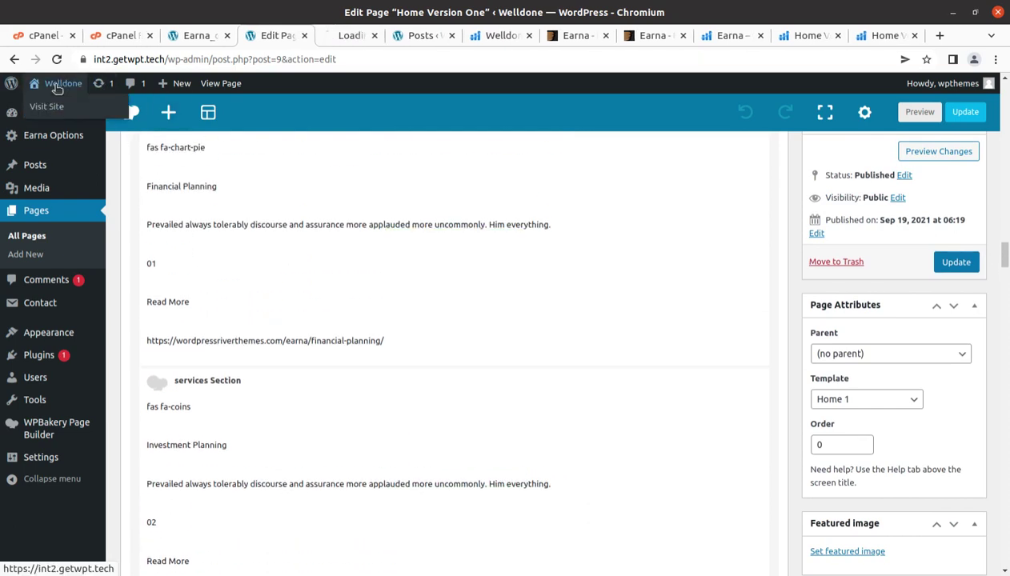
left_click(347, 44)
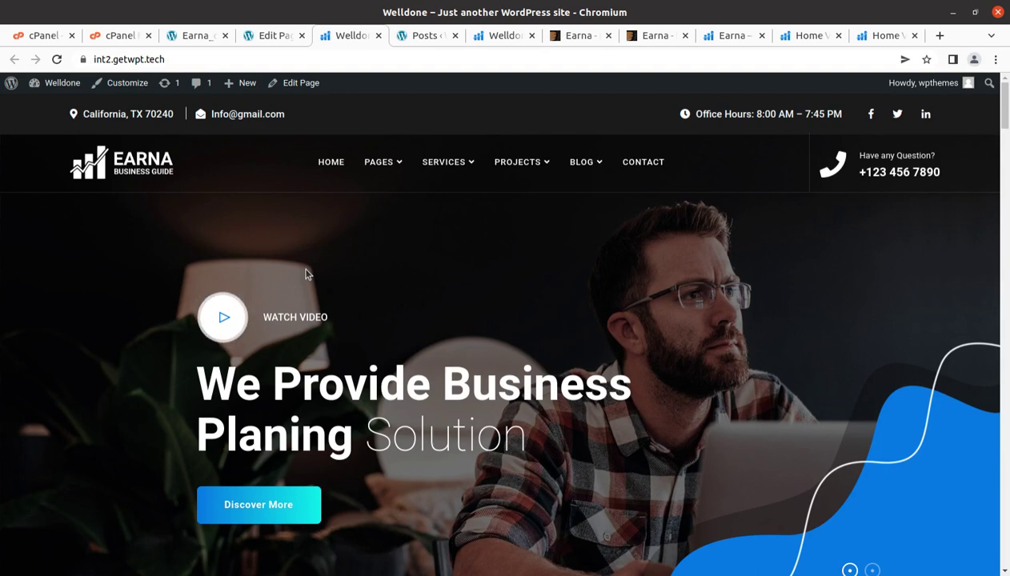
scroll(414, 277, "down", 3)
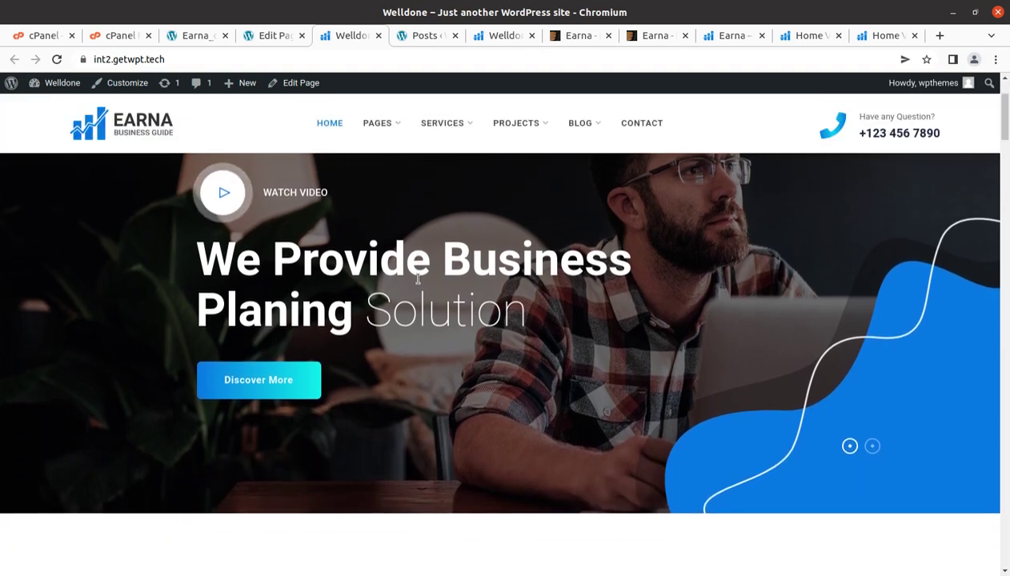
scroll(418, 284, "down", 5)
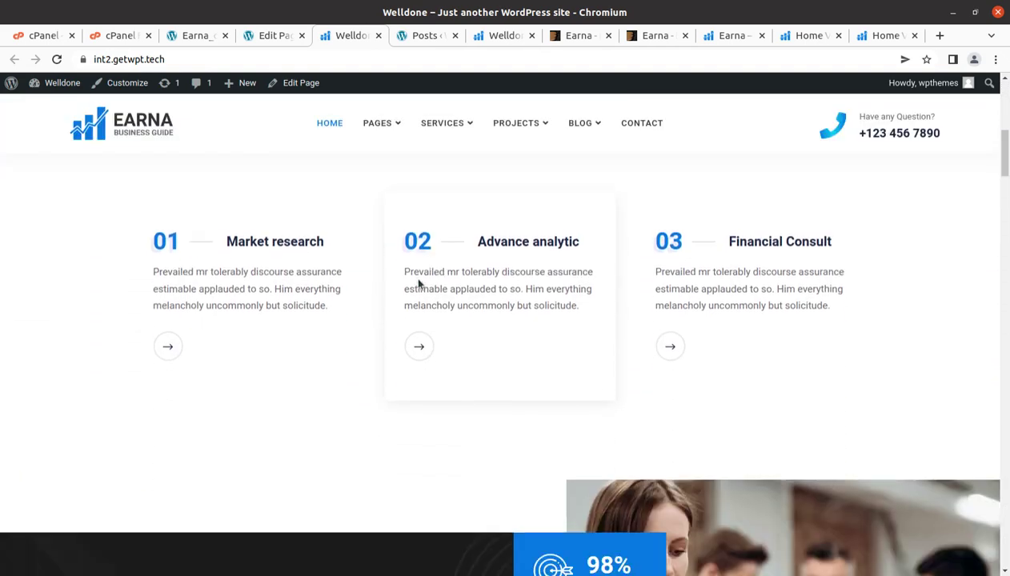
scroll(417, 283, "down", 6)
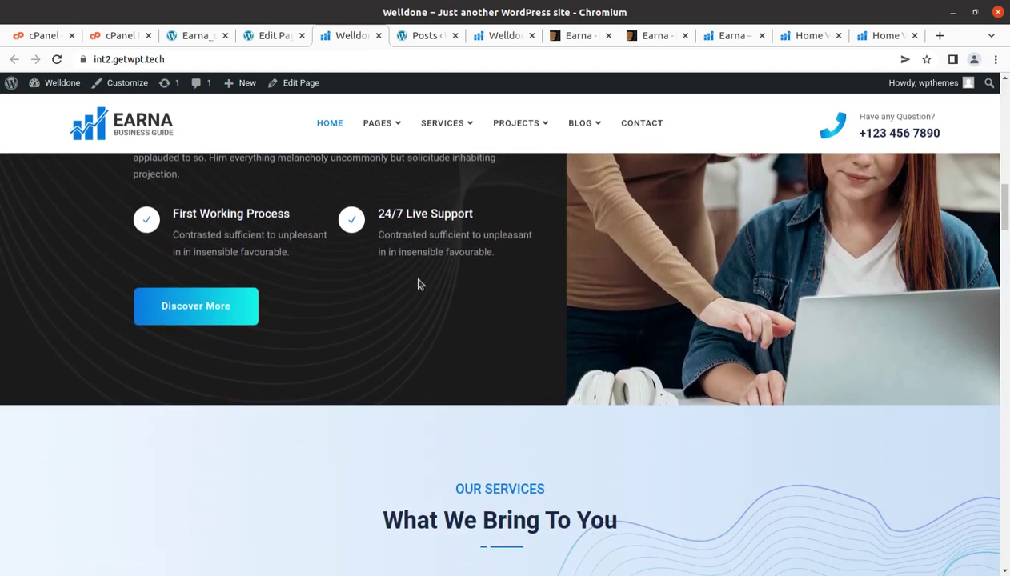
scroll(417, 283, "down", 5)
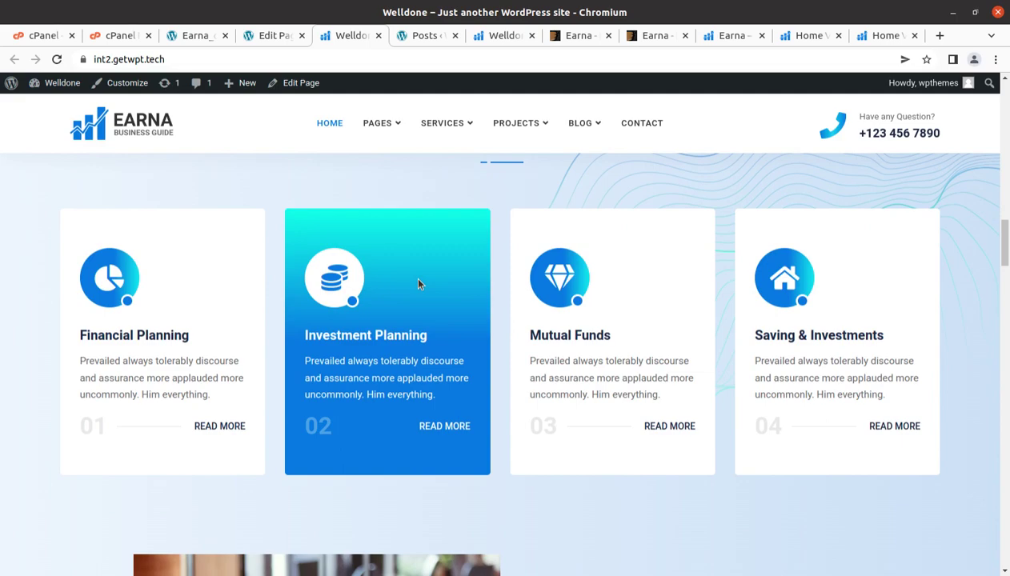
scroll(418, 284, "up", 6)
scroll(356, 302, "up", 8)
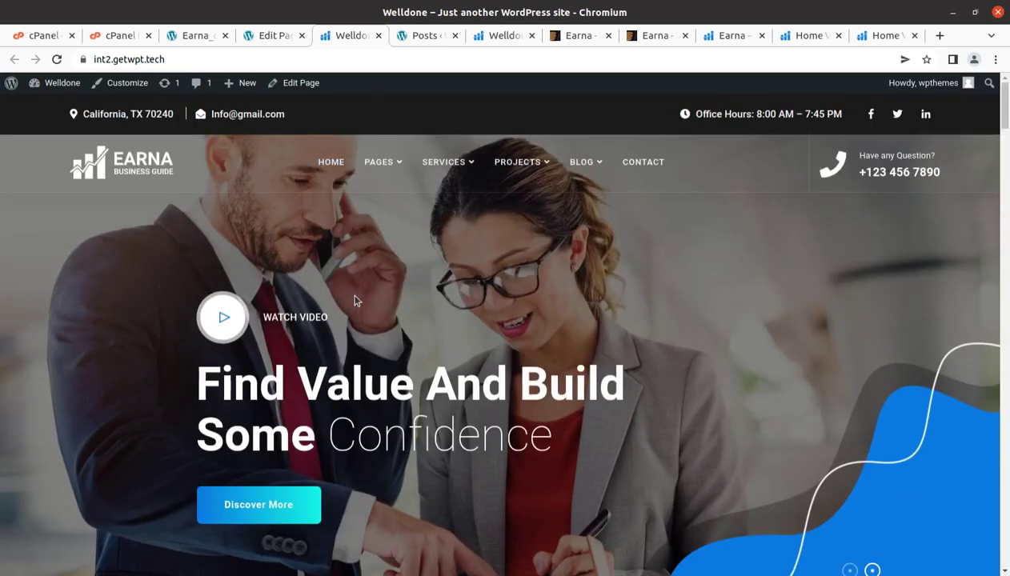